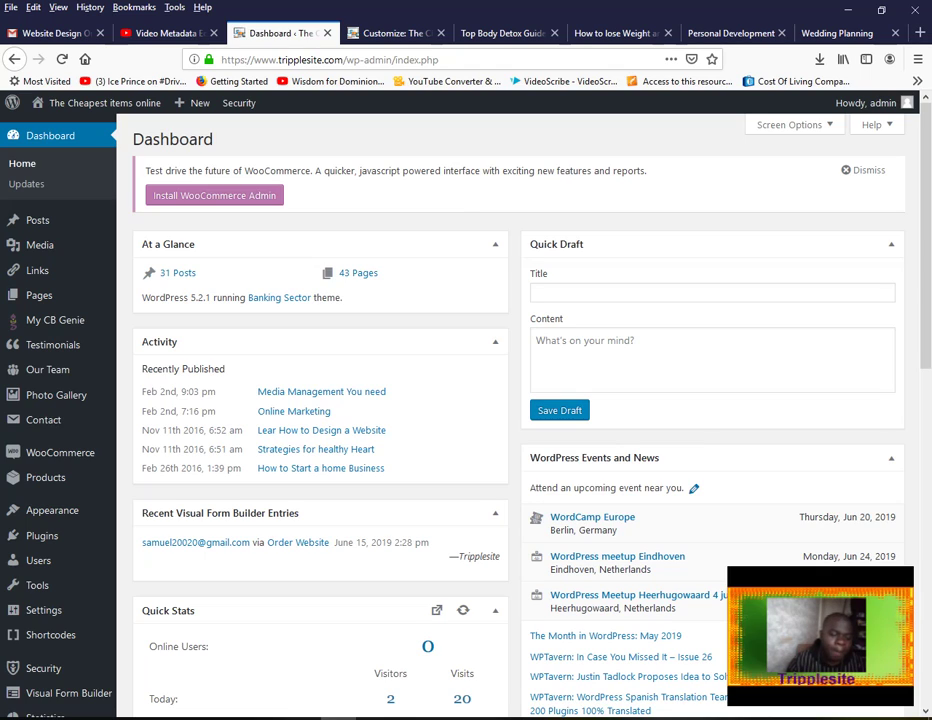
Open the Plugins > Add New page from the admin sidebar
mouse_move(55, 540)
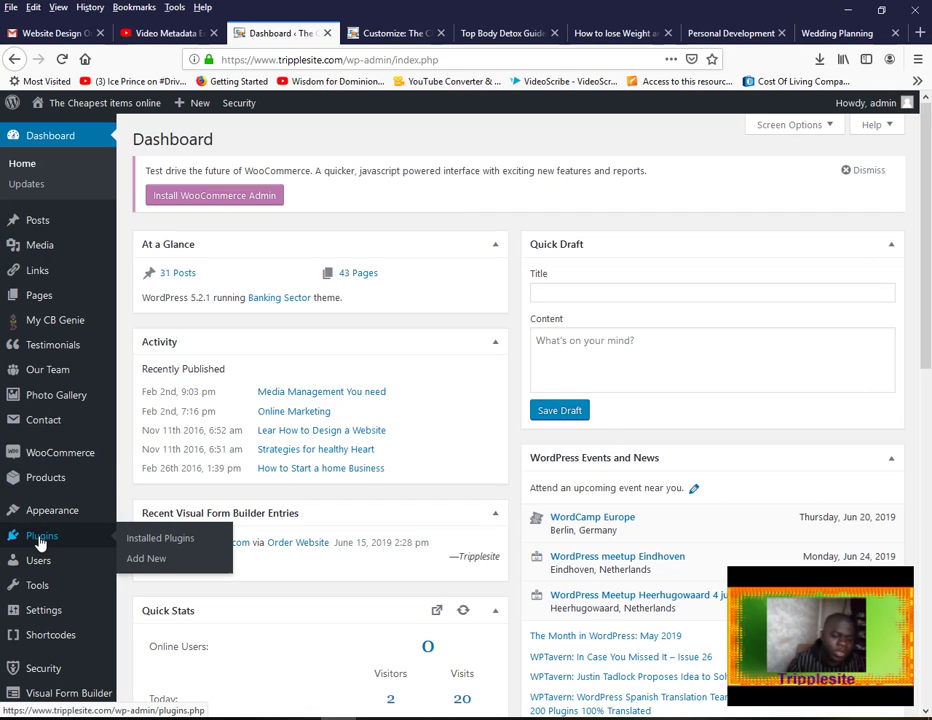
click(156, 561)
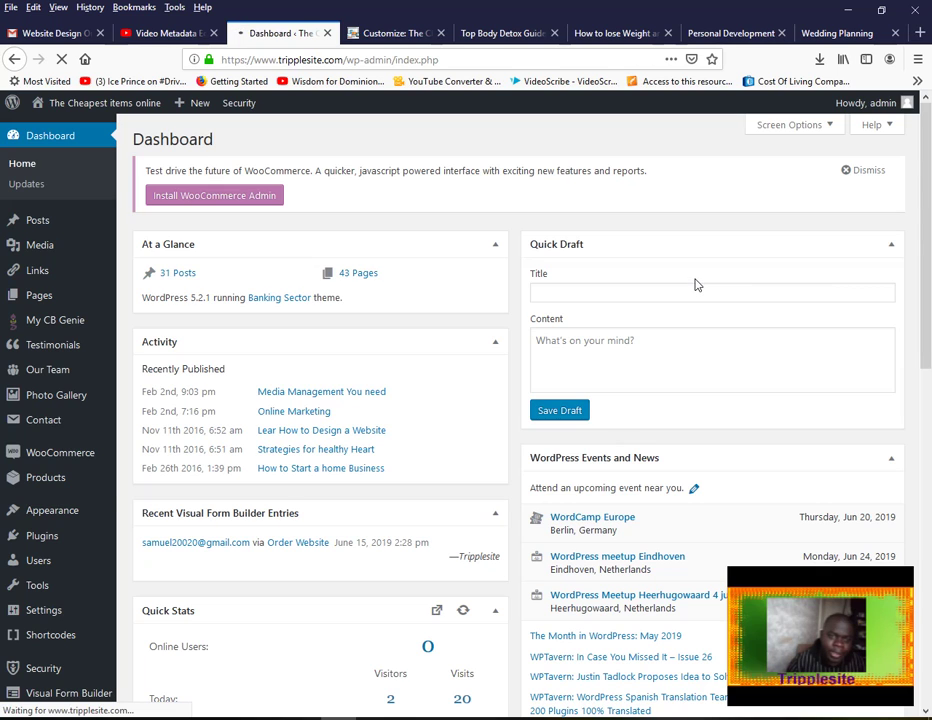
Search the plugin directory for 'visual form builder' and confirm Visual Form Builder shows as Active
click(722, 183)
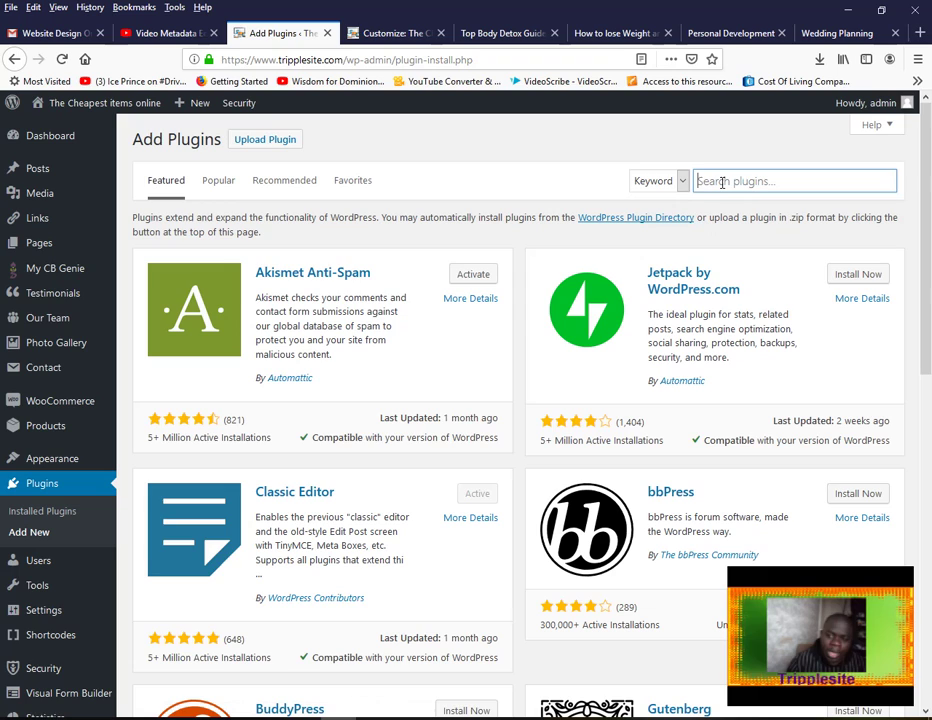
text(vi)
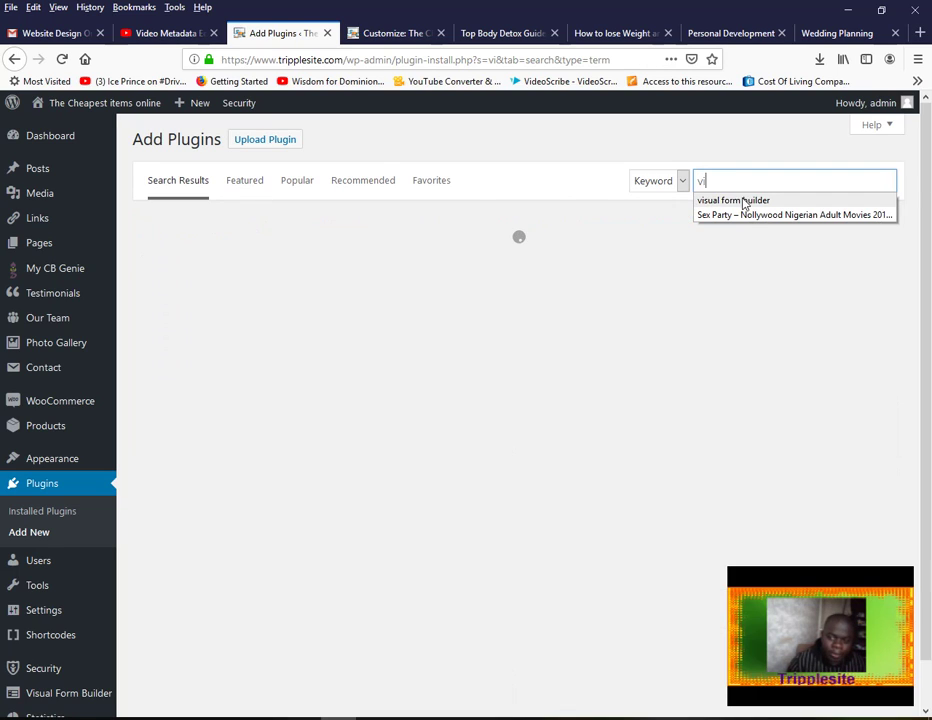
click(725, 200)
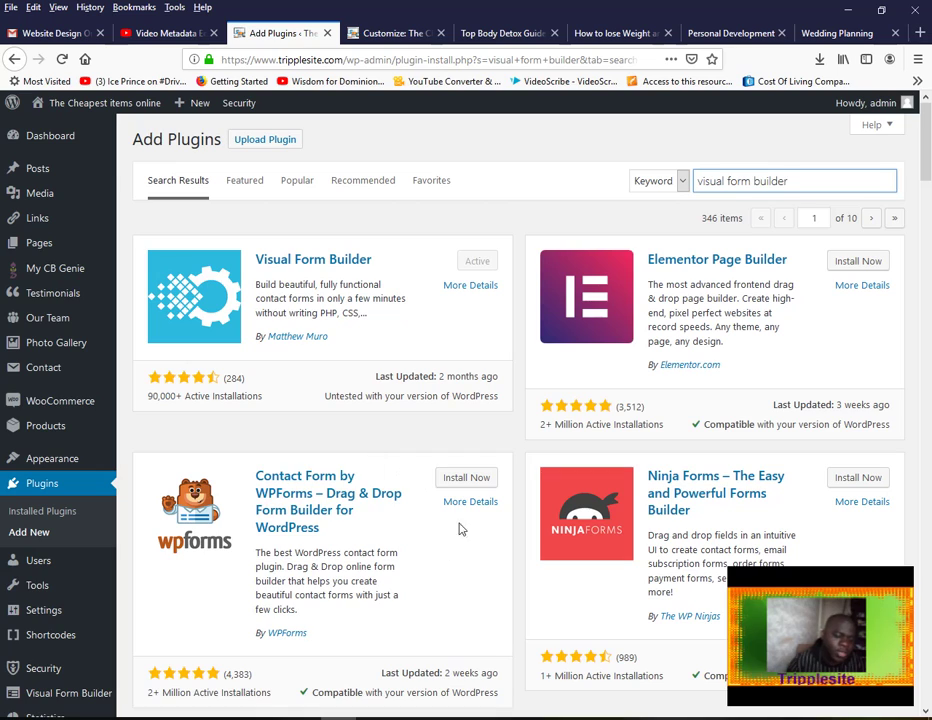
mouse_move(48, 698)
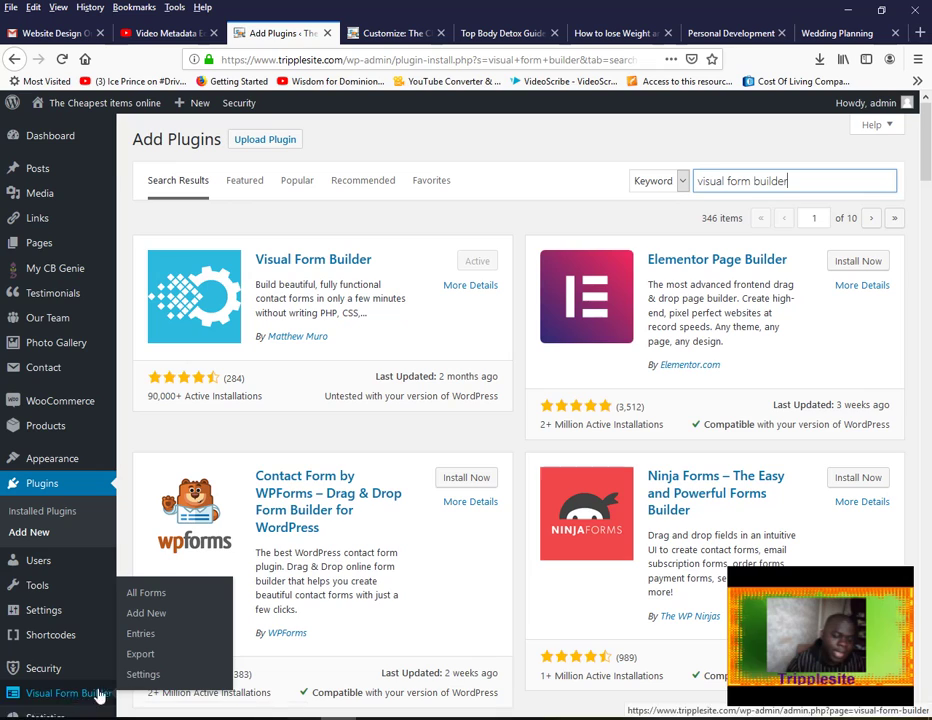
Change Visual Form Builder's Max Upload Size from 26 to 1000 MB and save the settings
click(143, 677)
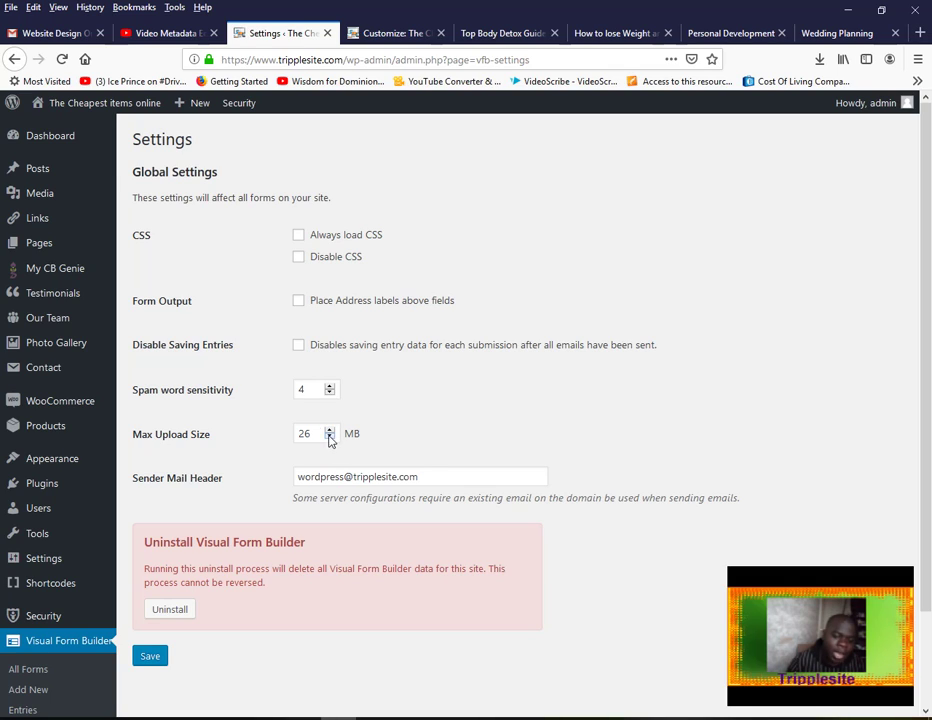
drag(312, 433, 294, 433)
text(1000)
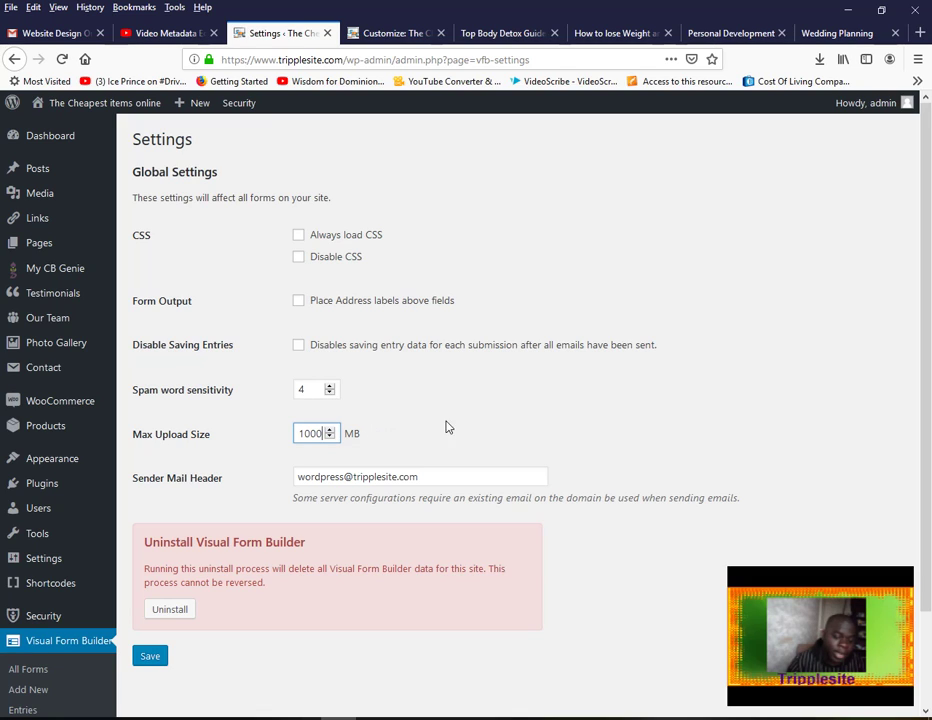
click(150, 658)
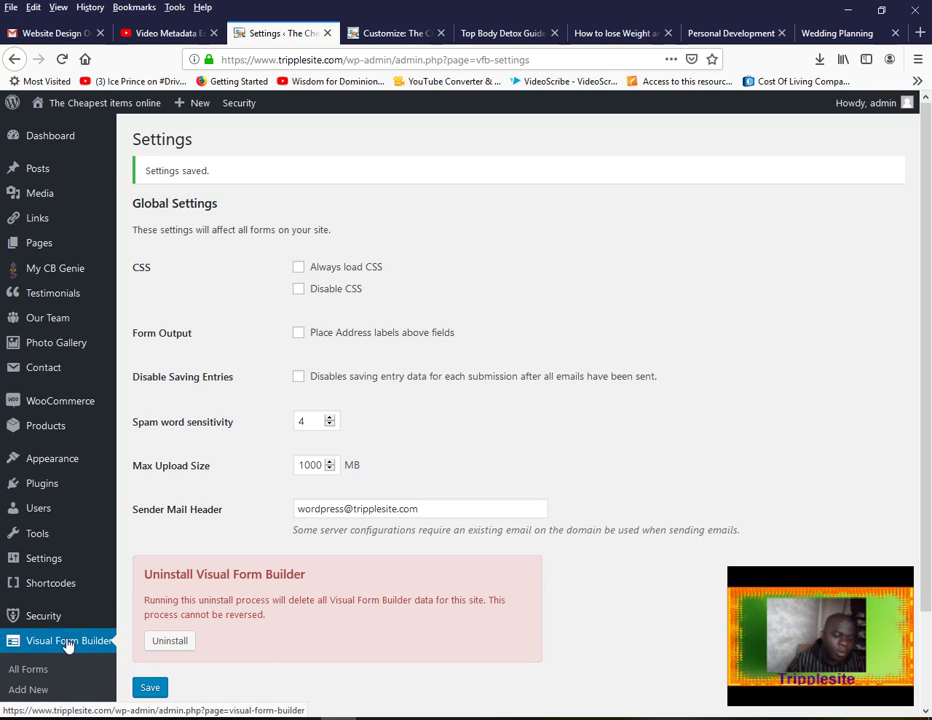
Start a new form named 'School Application' with sender Media School and the suggested reply-to e-mail
click(40, 690)
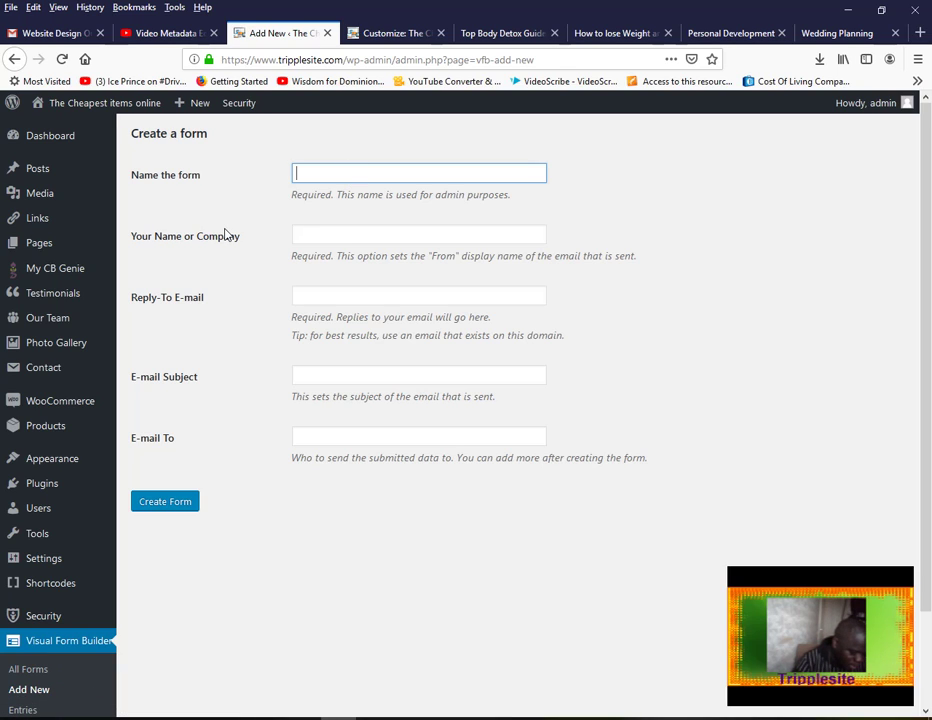
text(School)
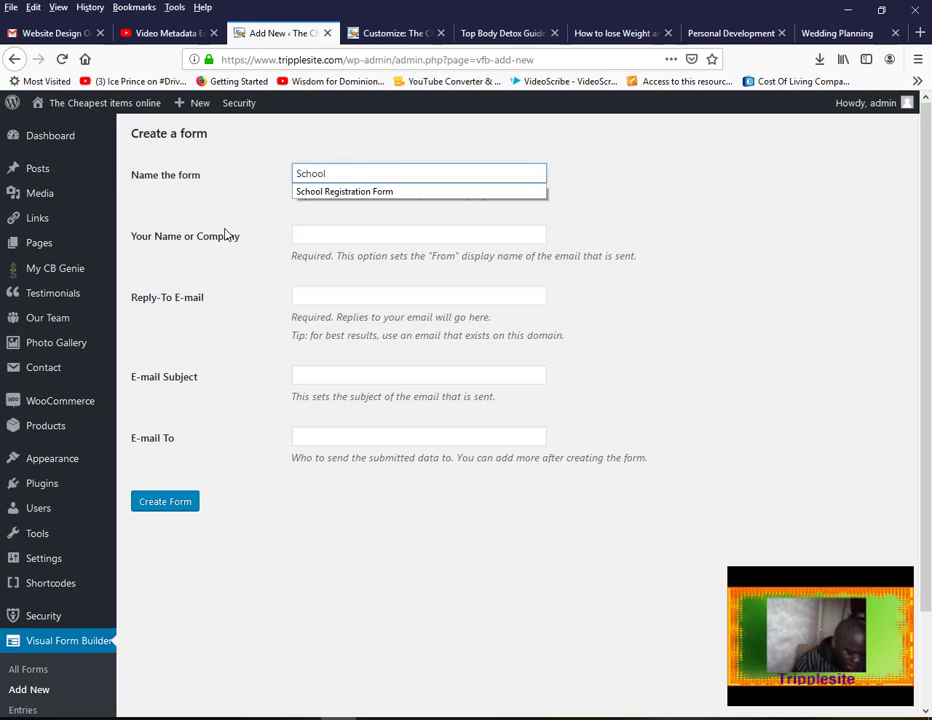
text( Application)
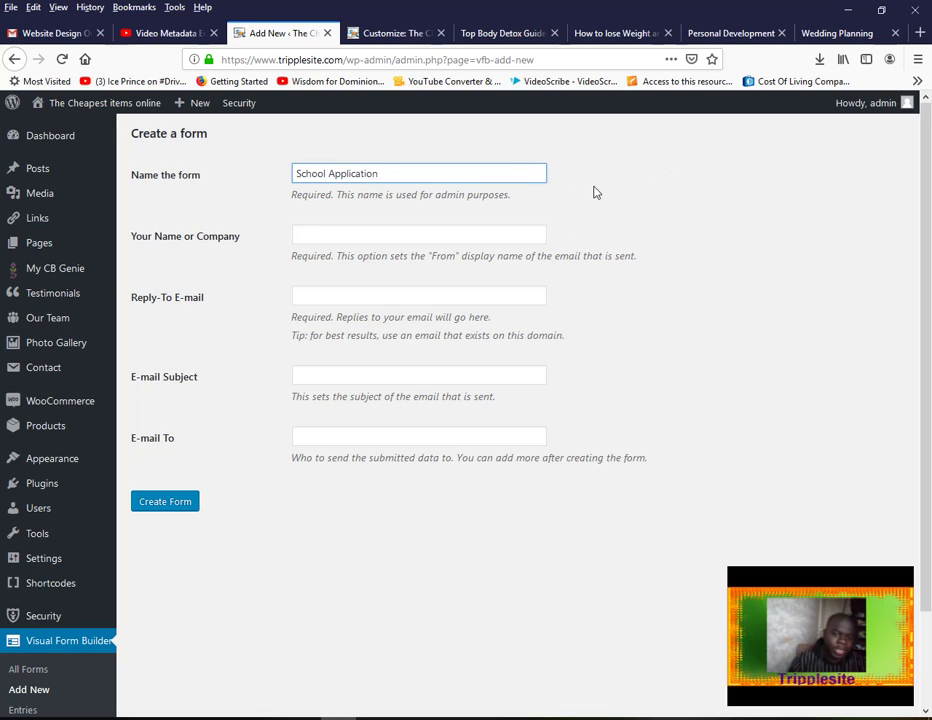
click(354, 233)
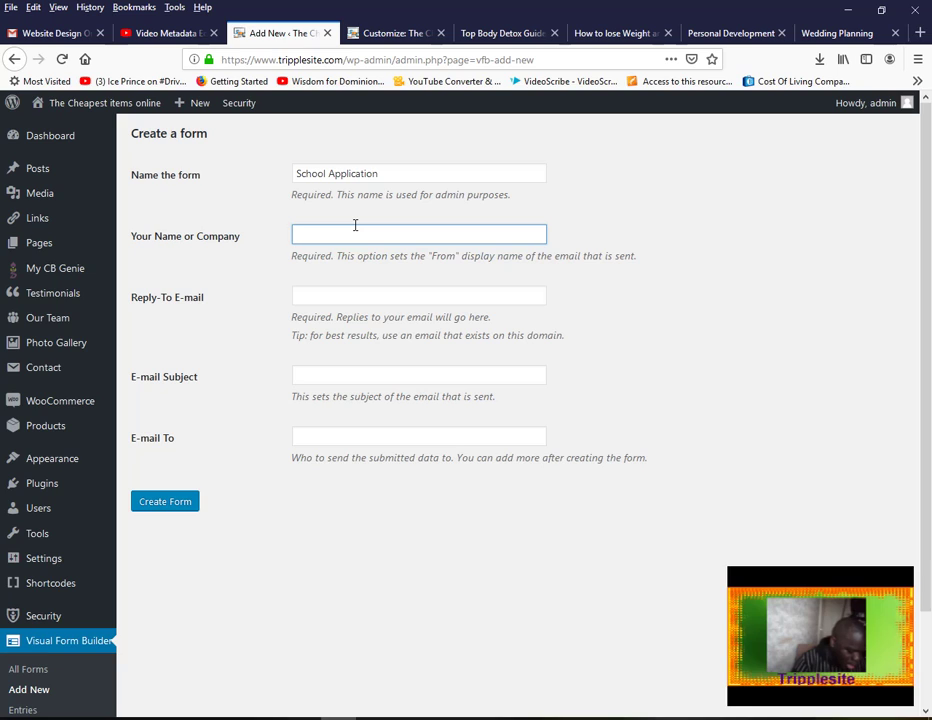
text(Media)
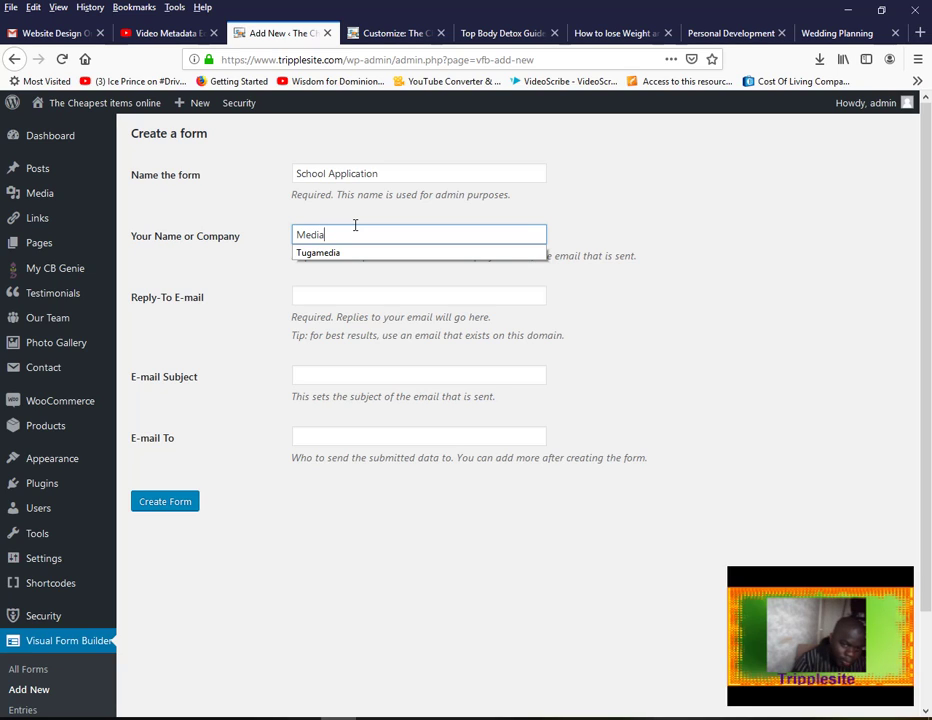
text( School)
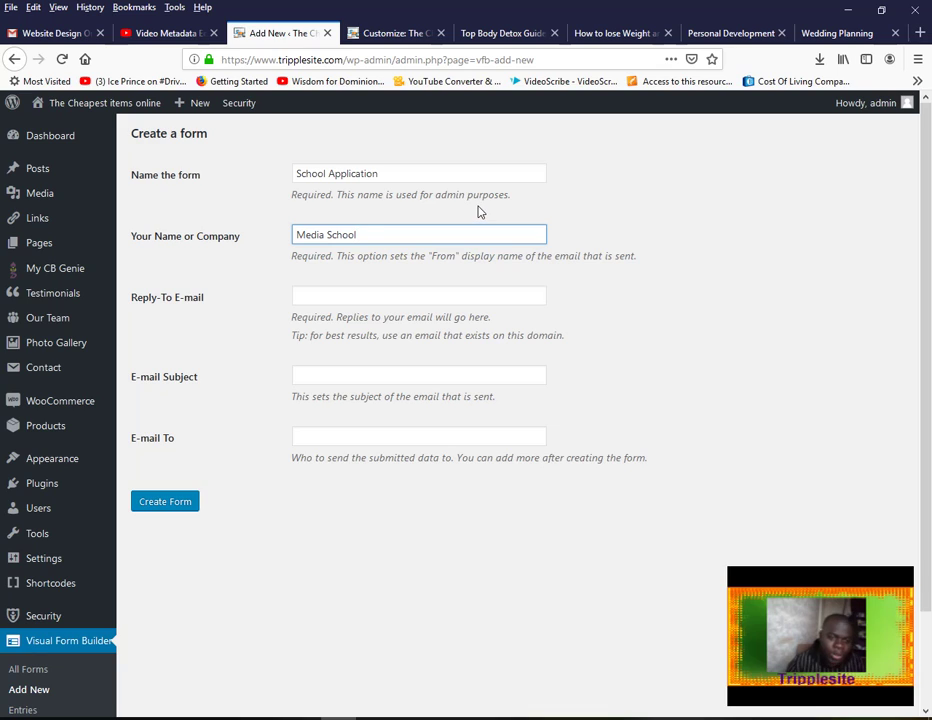
click(364, 297)
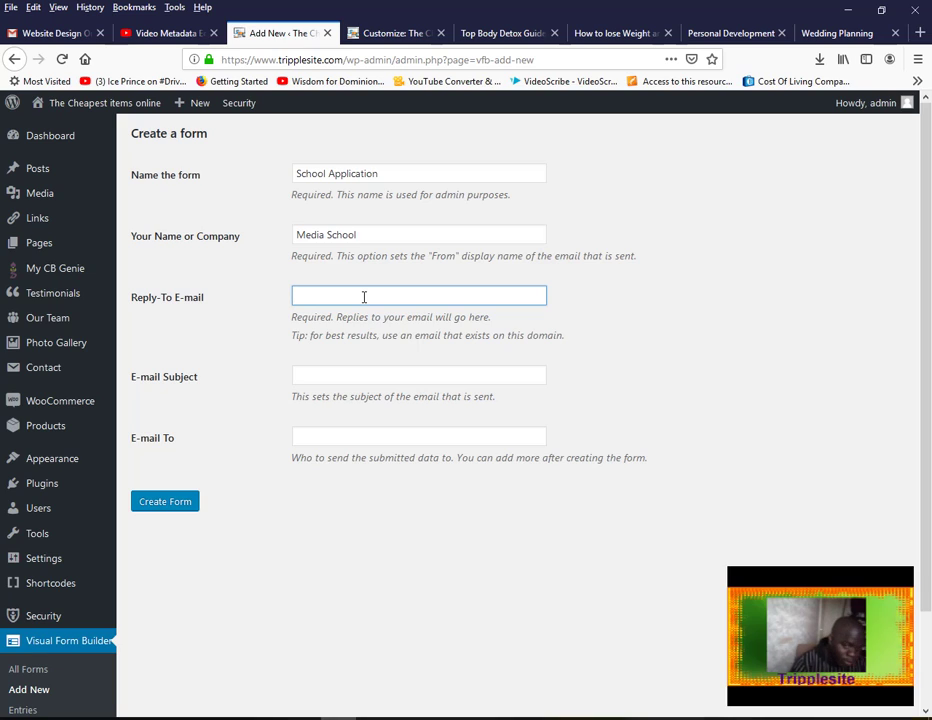
text(sa)
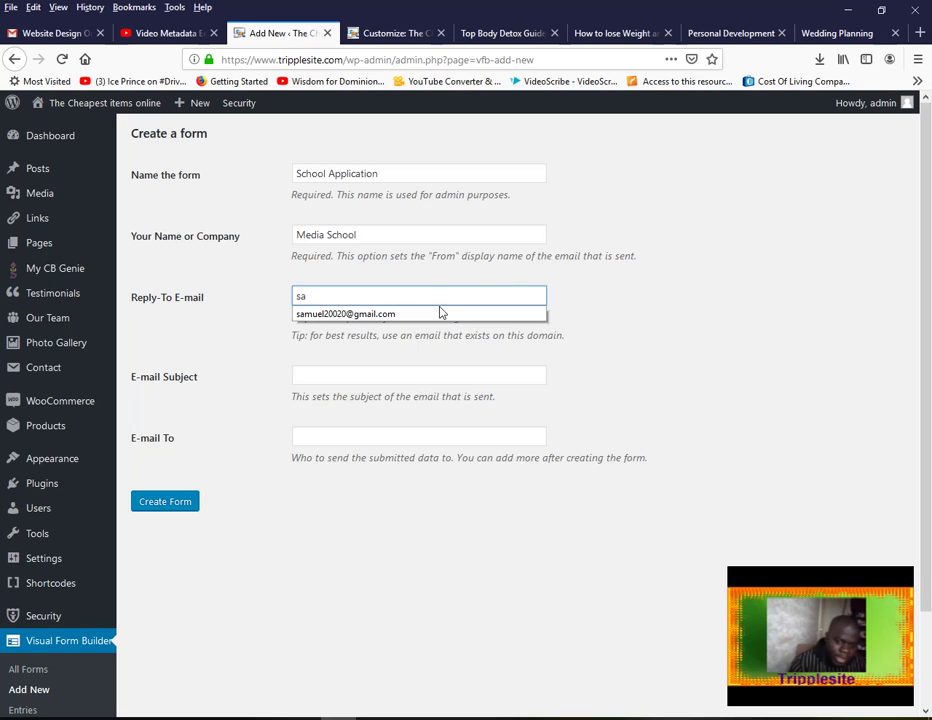
click(441, 313)
click(428, 295)
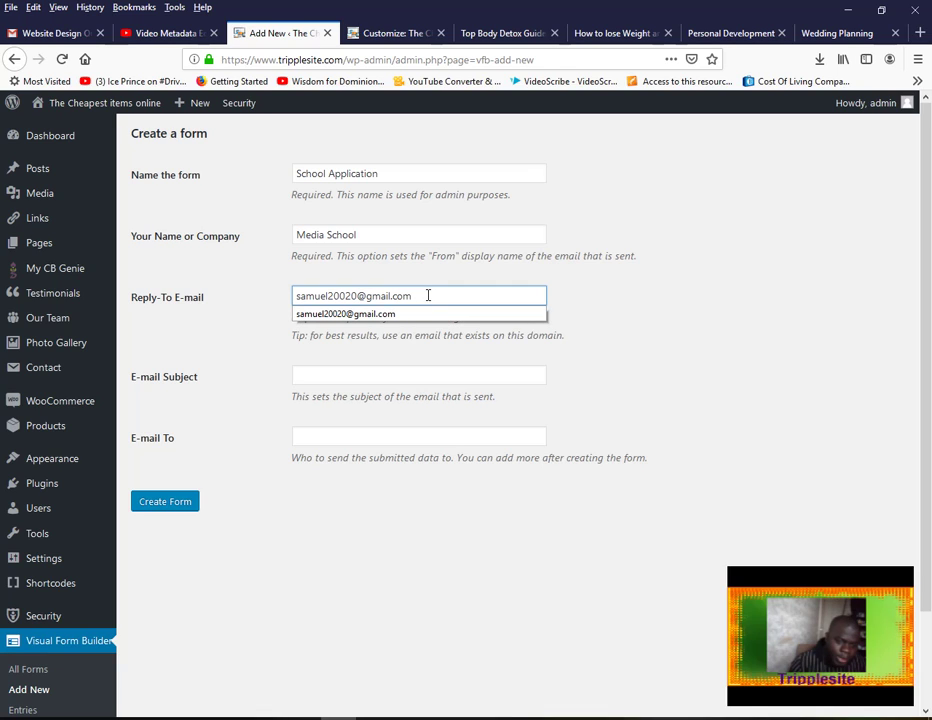
click(381, 377)
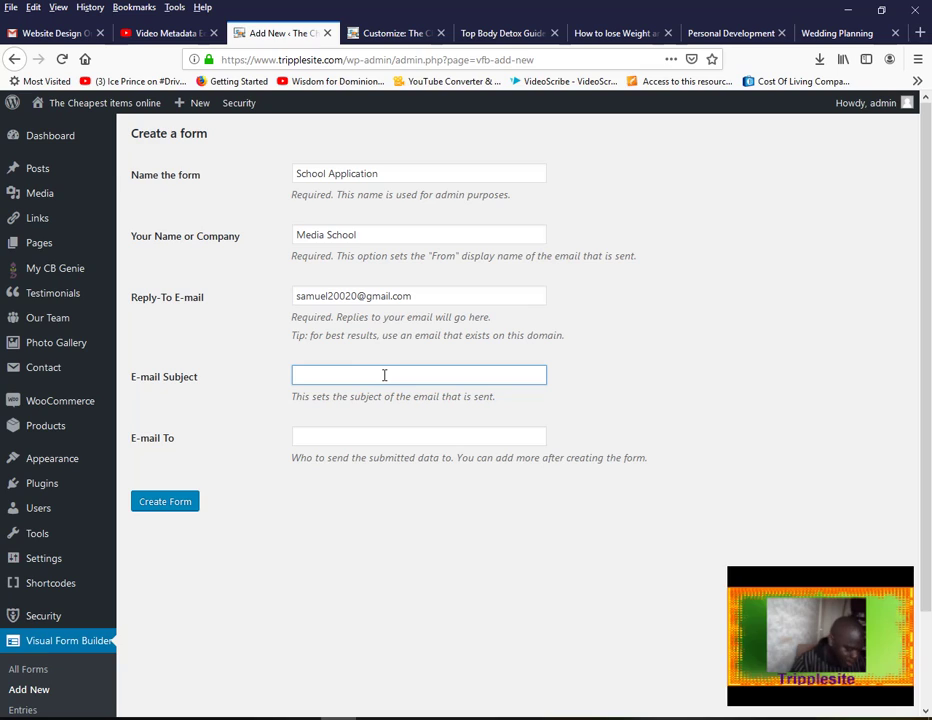
Set the subject to 'School Application Entries', add the suggested recipient e-mail, and create the form
text(School Application Entries)
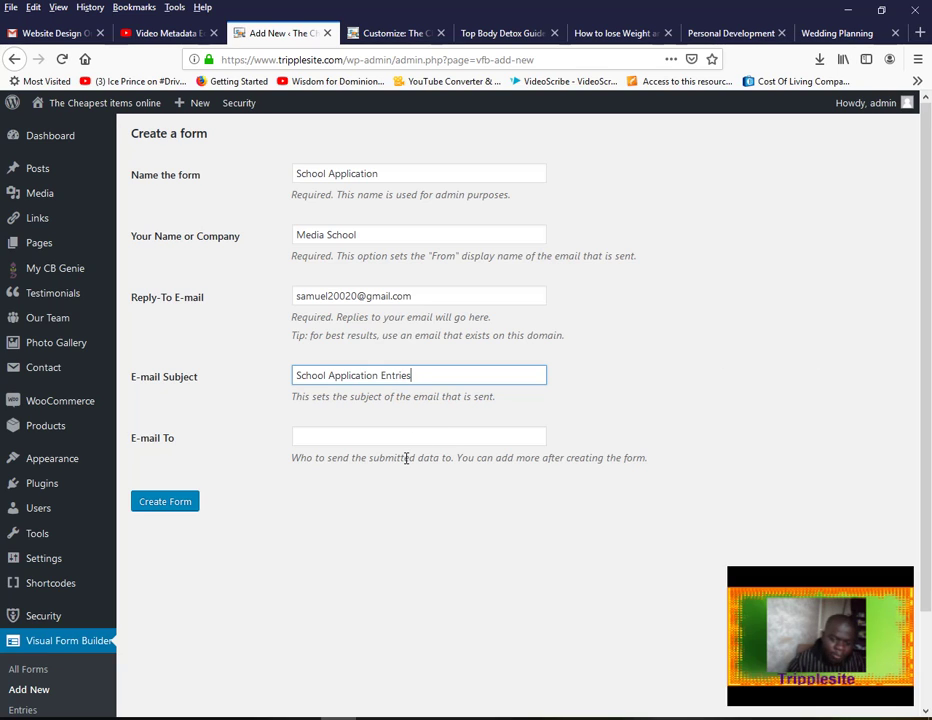
click(312, 437)
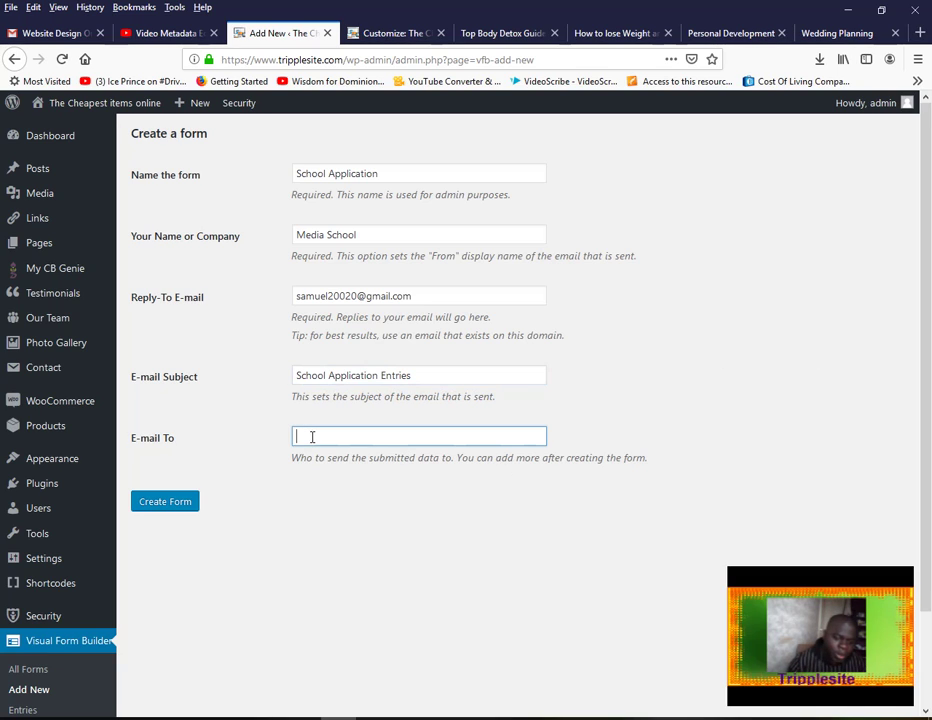
text(sa)
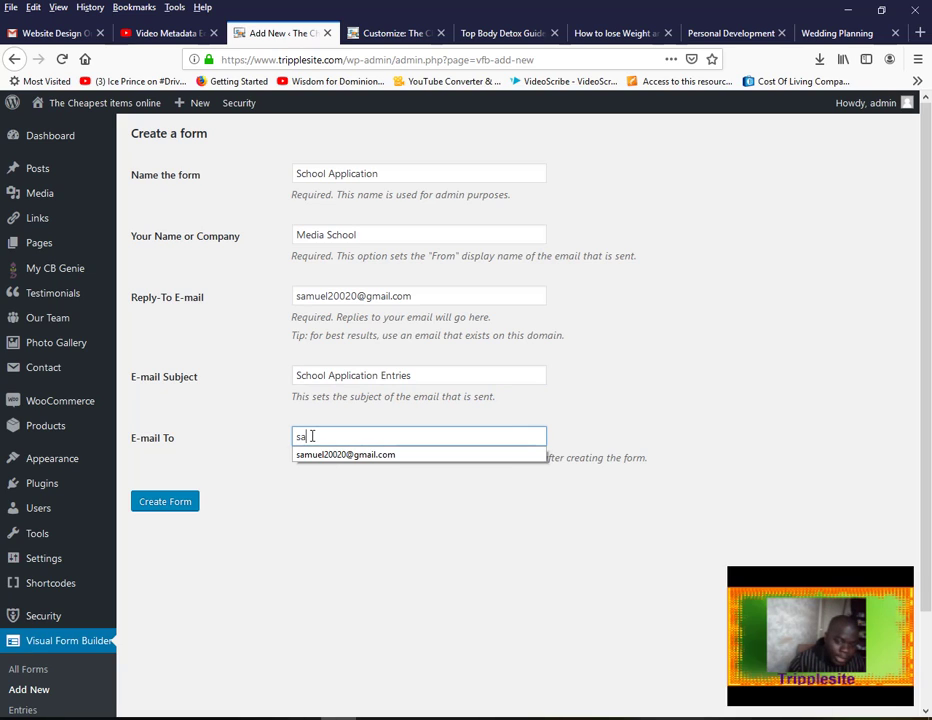
click(318, 451)
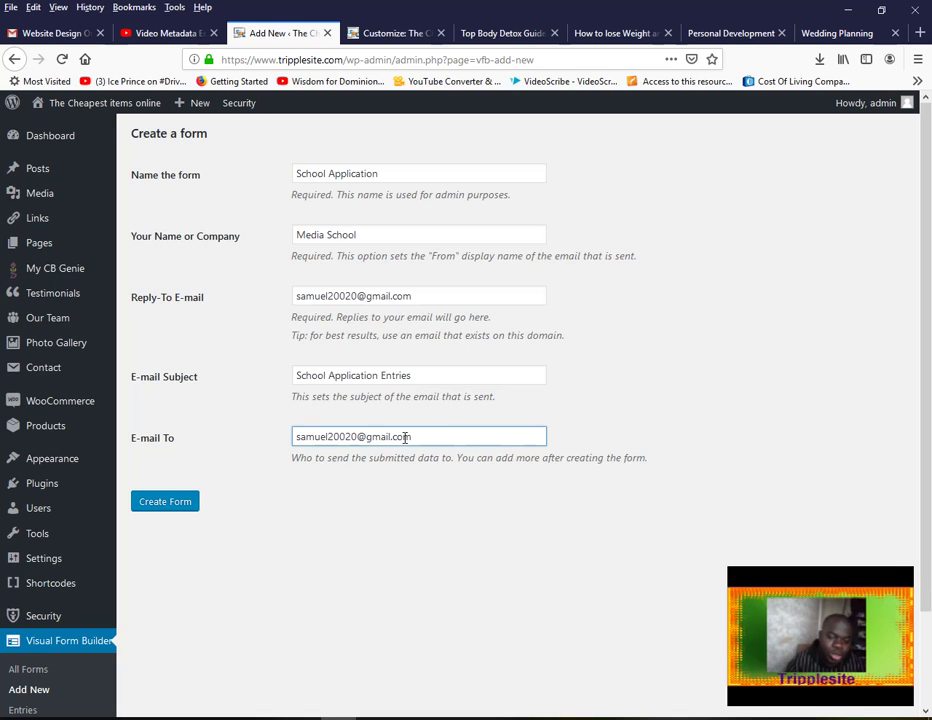
click(180, 506)
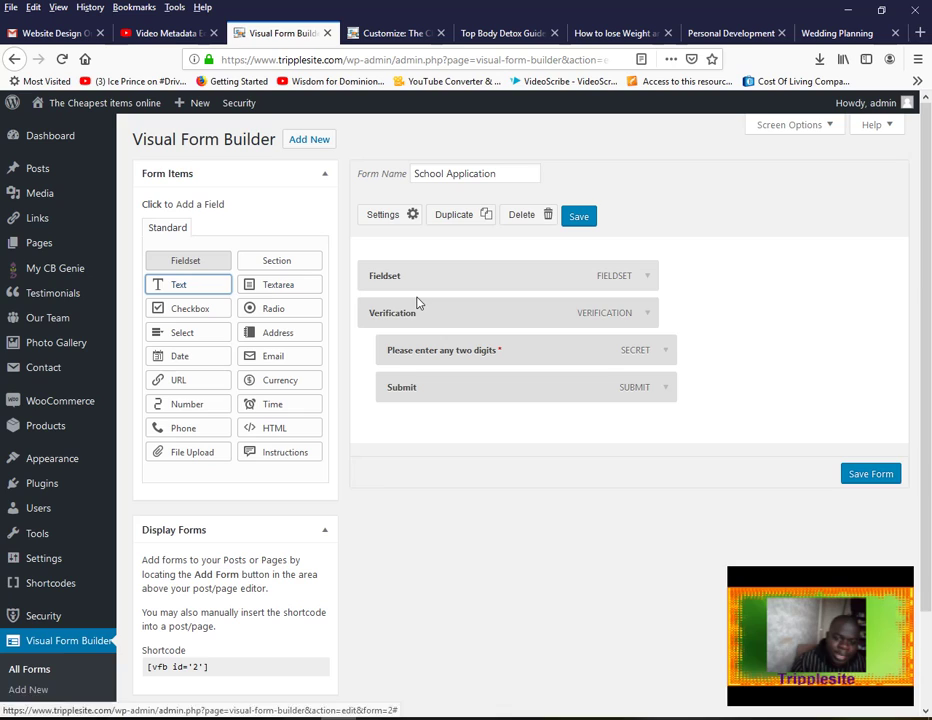
Add a Text field, rename it 'You Name', and save the form
click(178, 285)
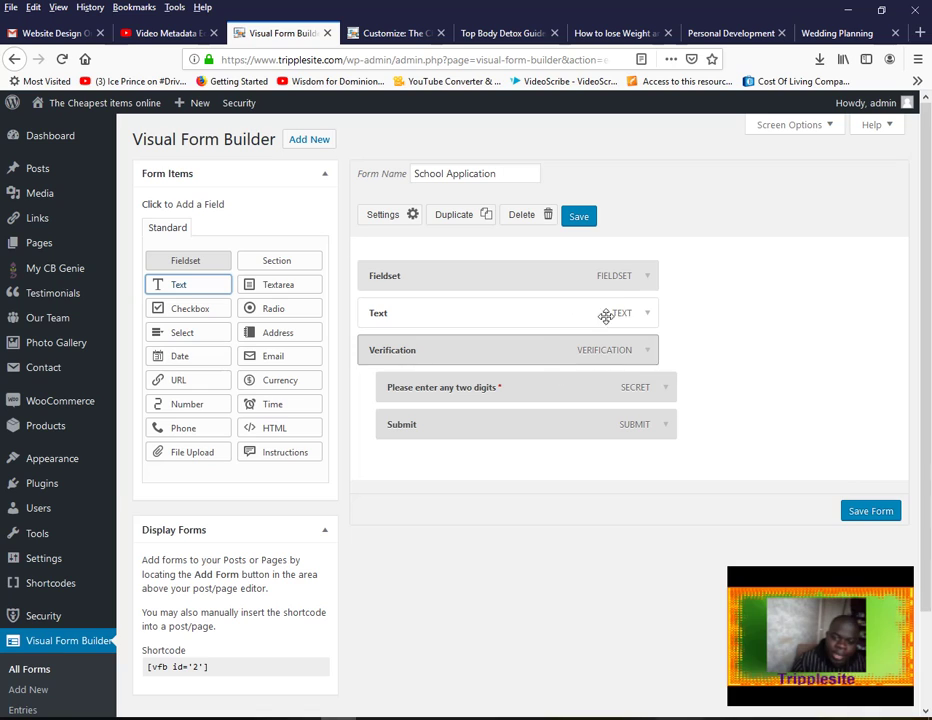
click(646, 315)
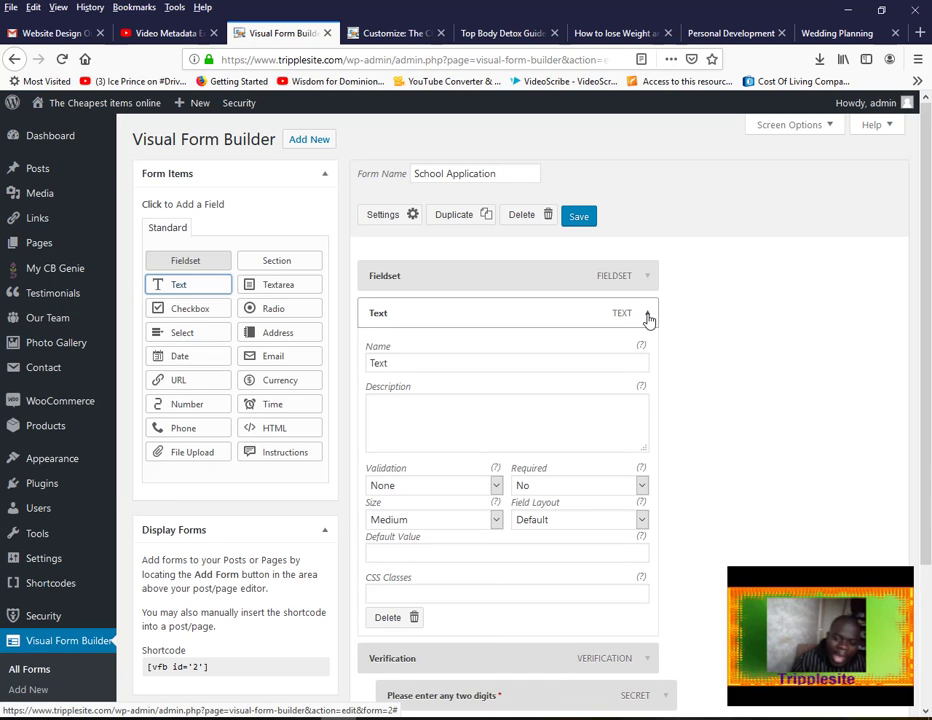
drag(389, 364, 347, 362)
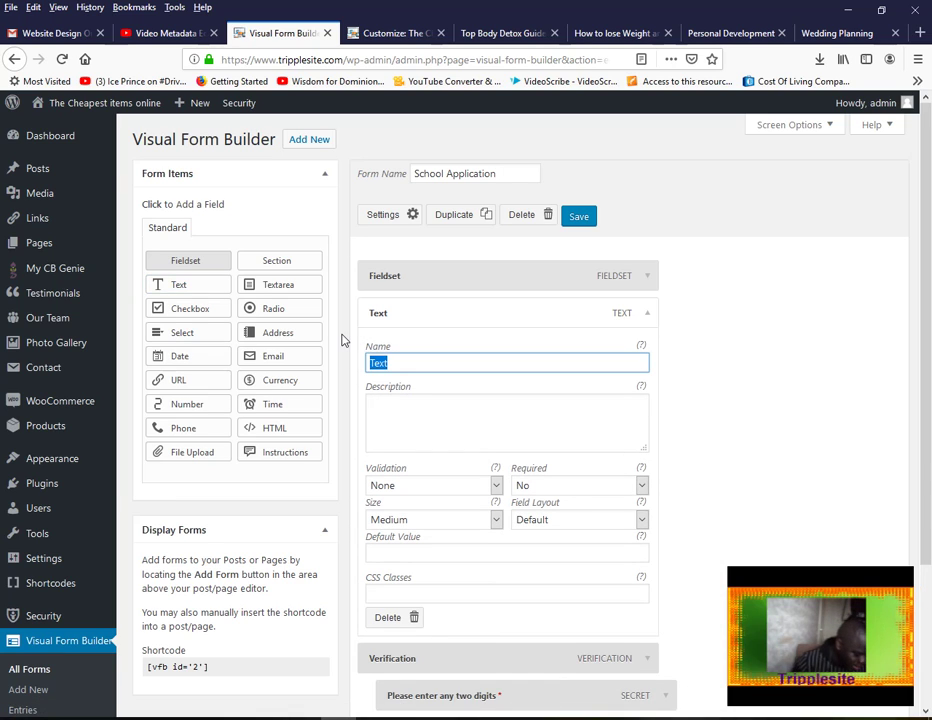
text(Y)
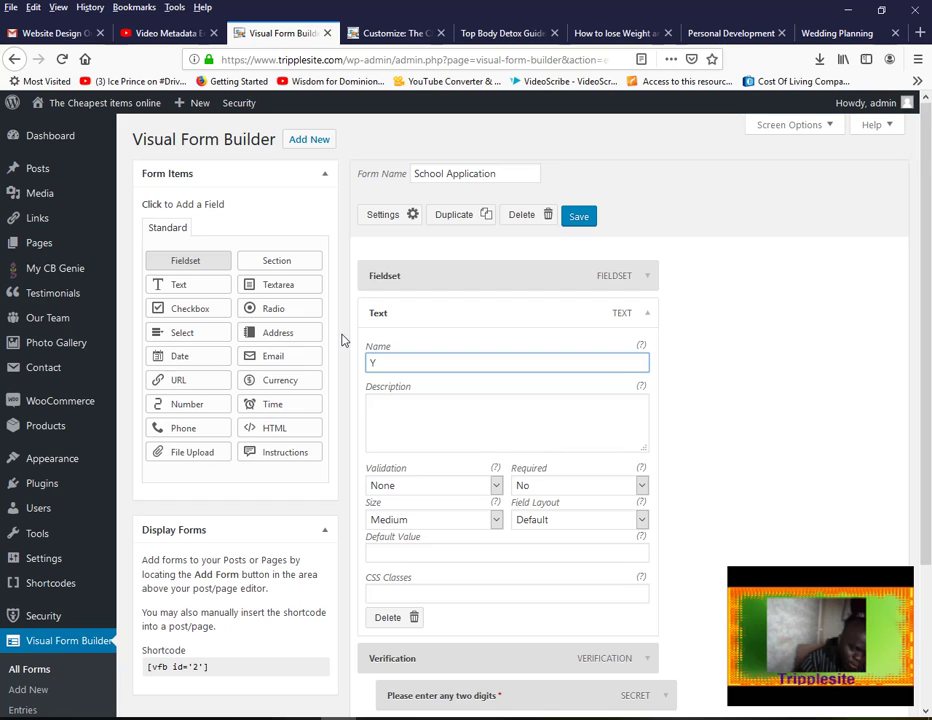
text(ou Name)
click(744, 394)
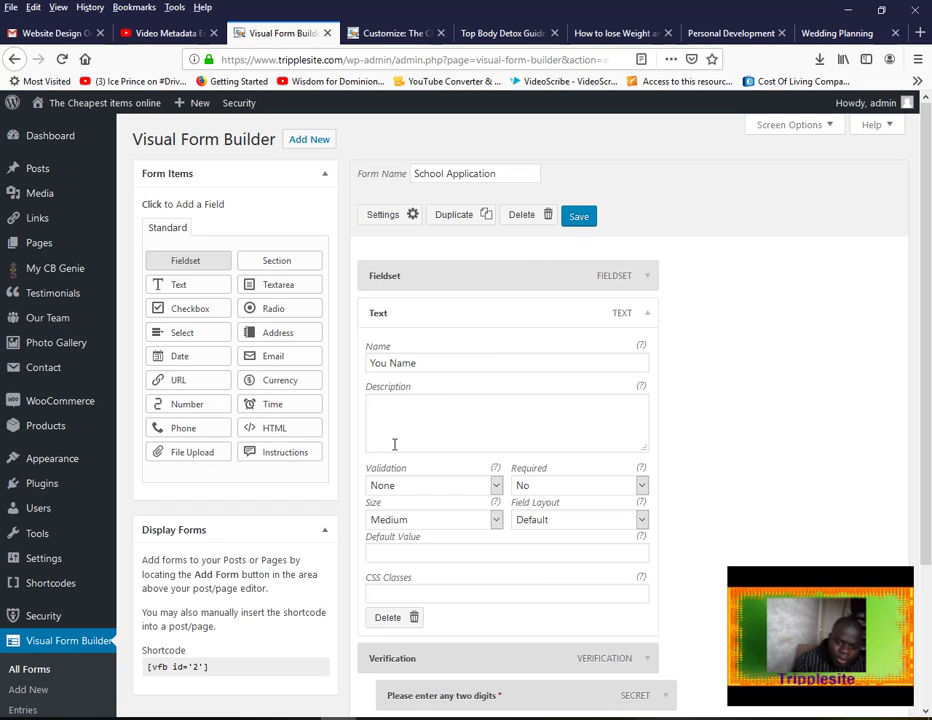
click(587, 221)
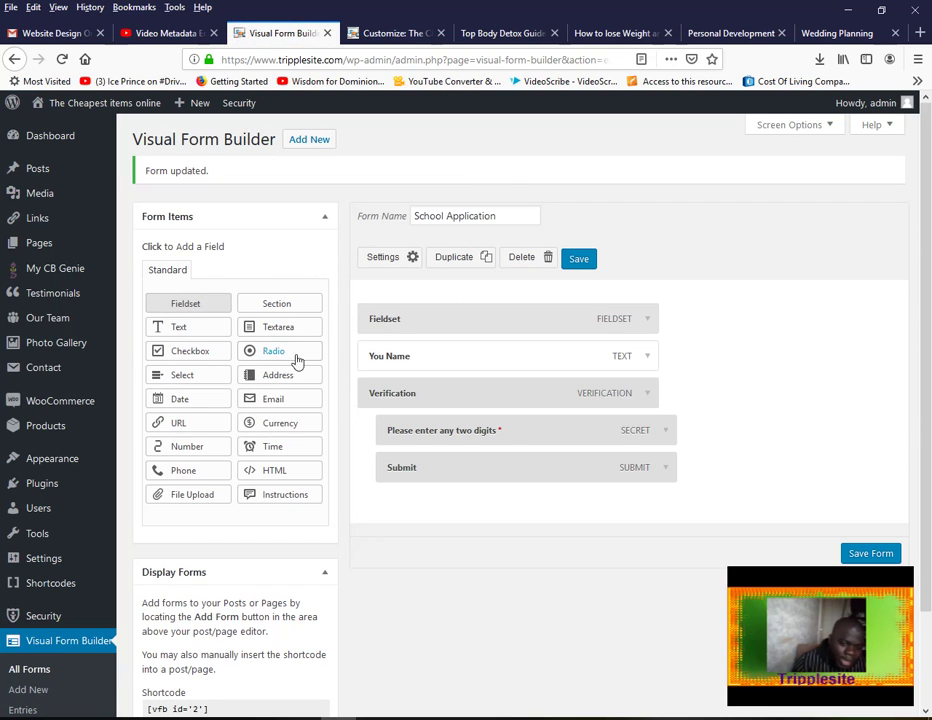
Add a second Text field named 'Telephone Number' and save the form
click(200, 333)
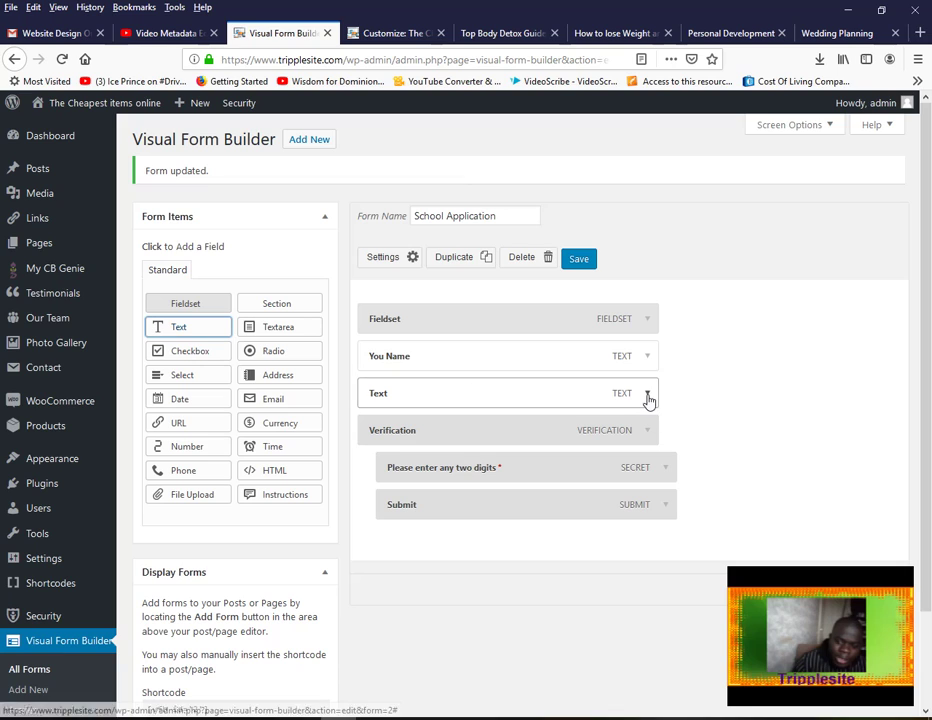
click(647, 395)
double_click(432, 436)
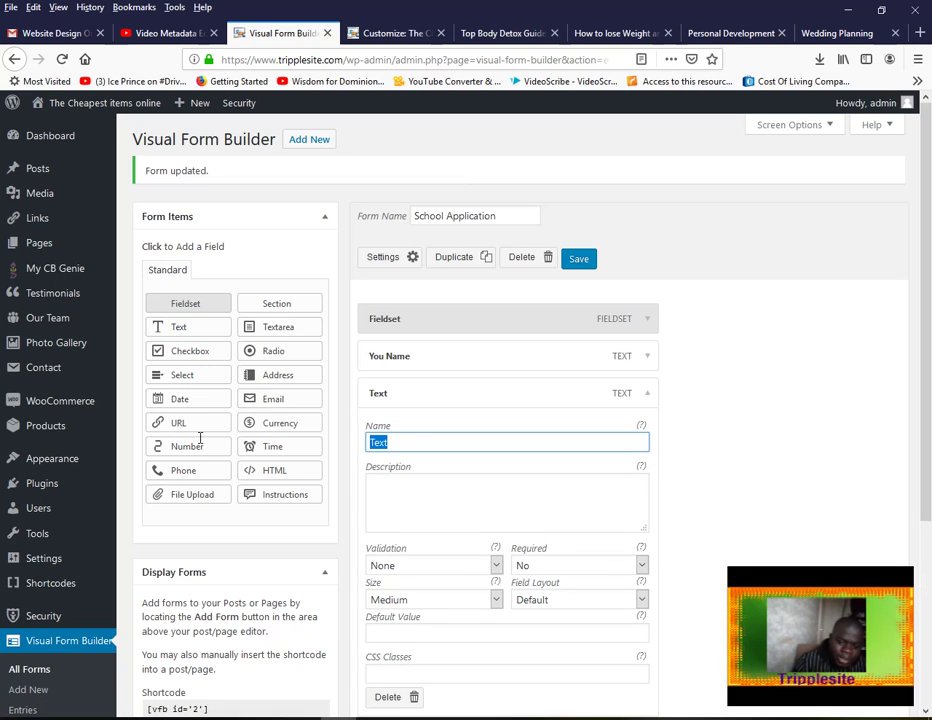
text(Tele)
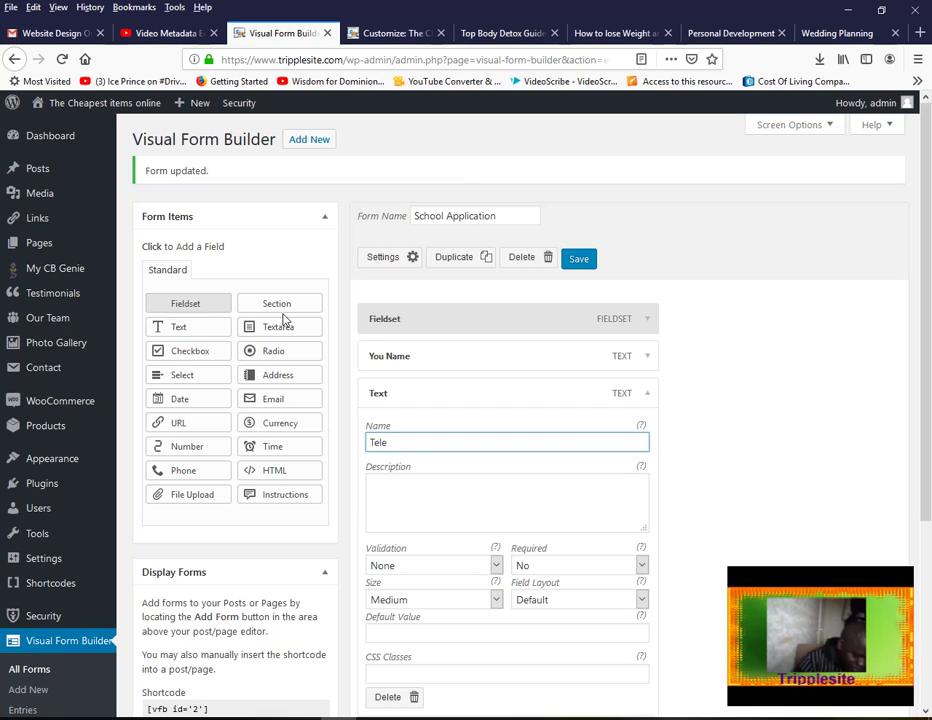
text(phone Number)
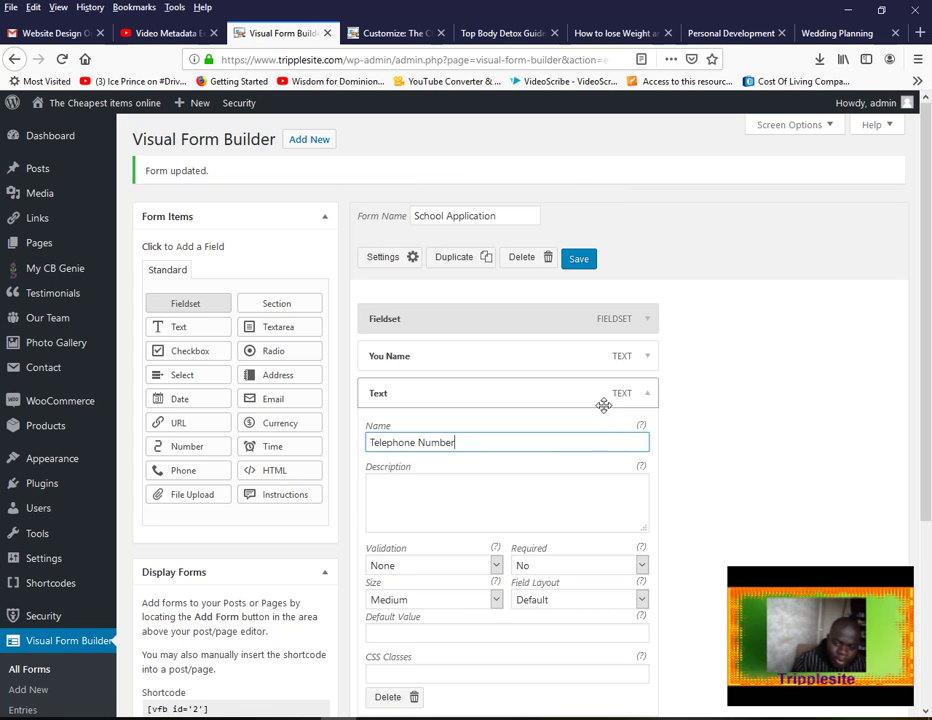
click(649, 401)
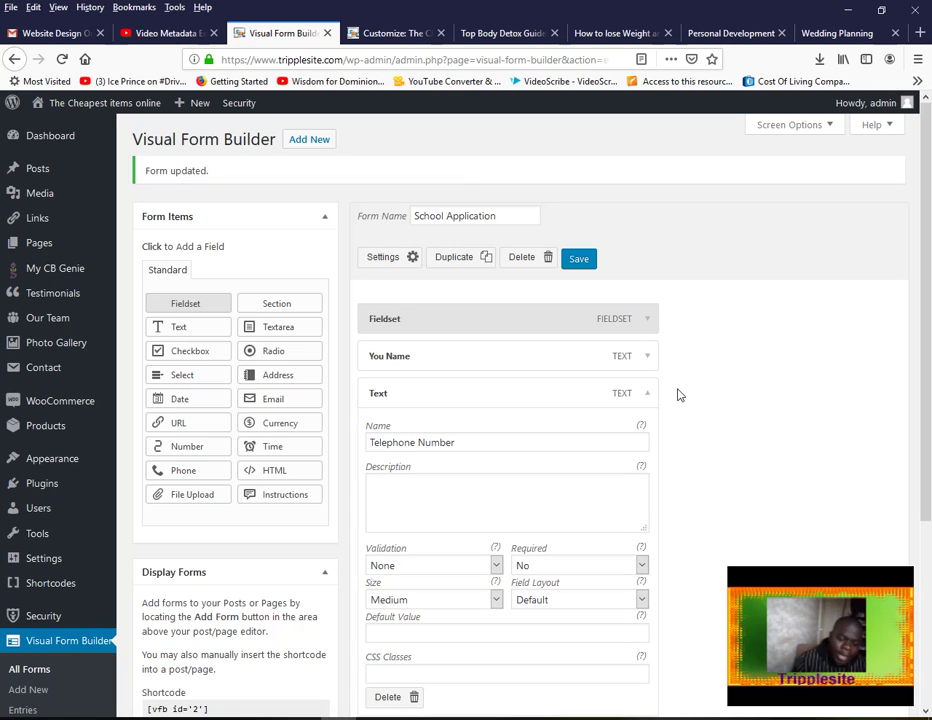
click(579, 258)
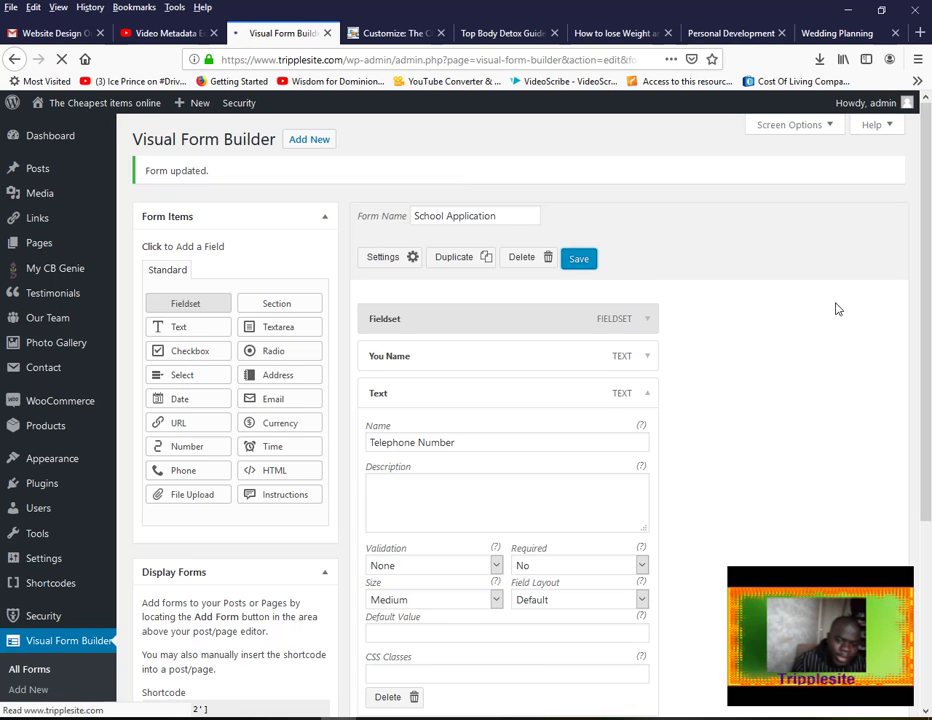
Add a Checkbox field and rename it 'Select Preferred Subjects'
click(205, 359)
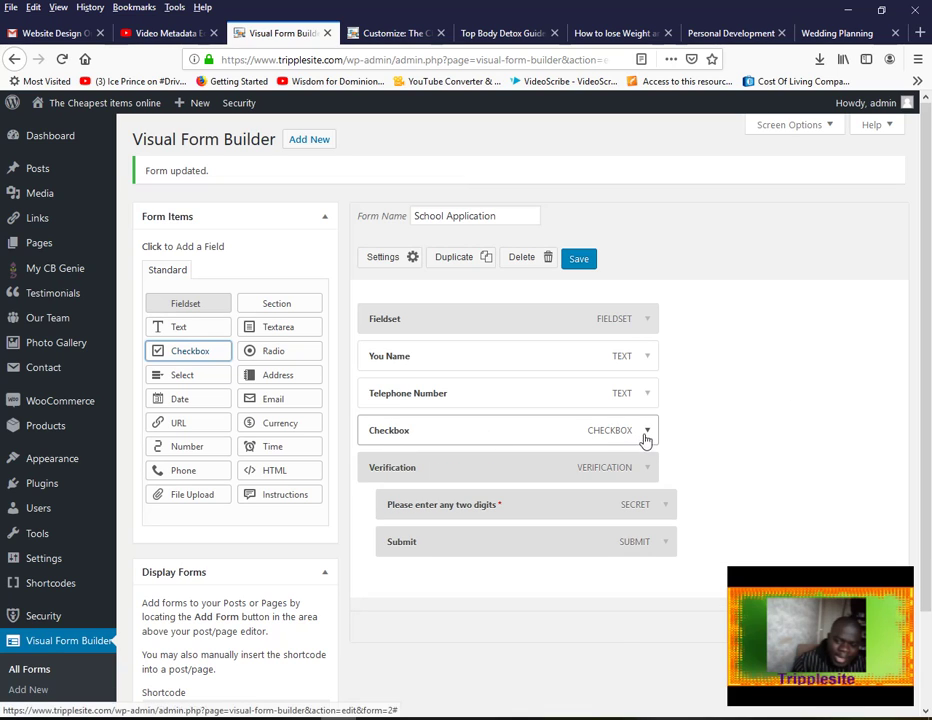
click(647, 430)
drag(422, 481, 335, 481)
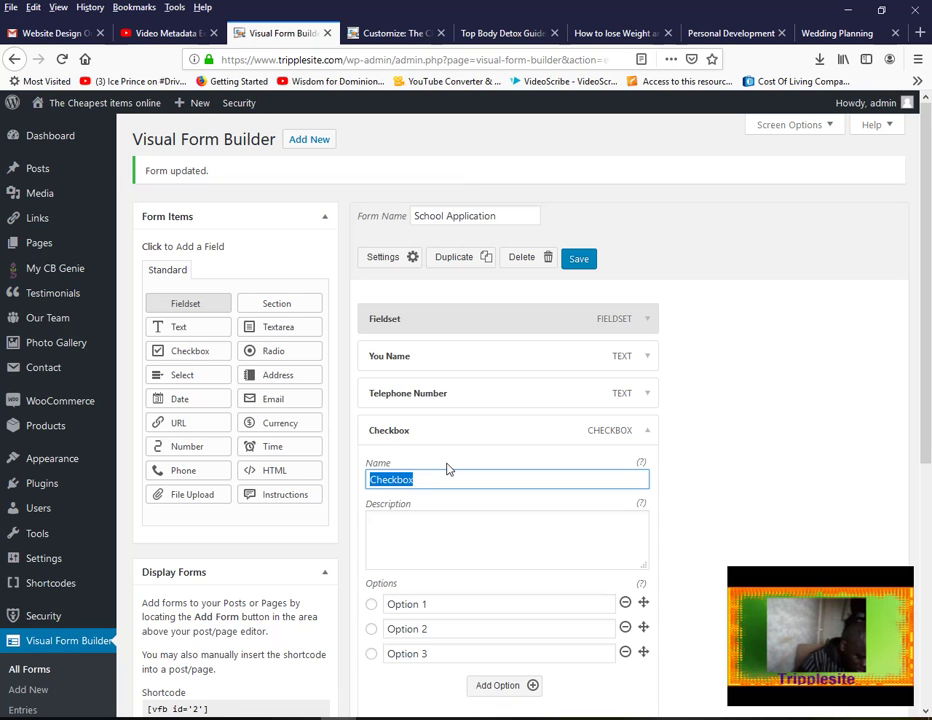
text(Select Subject)
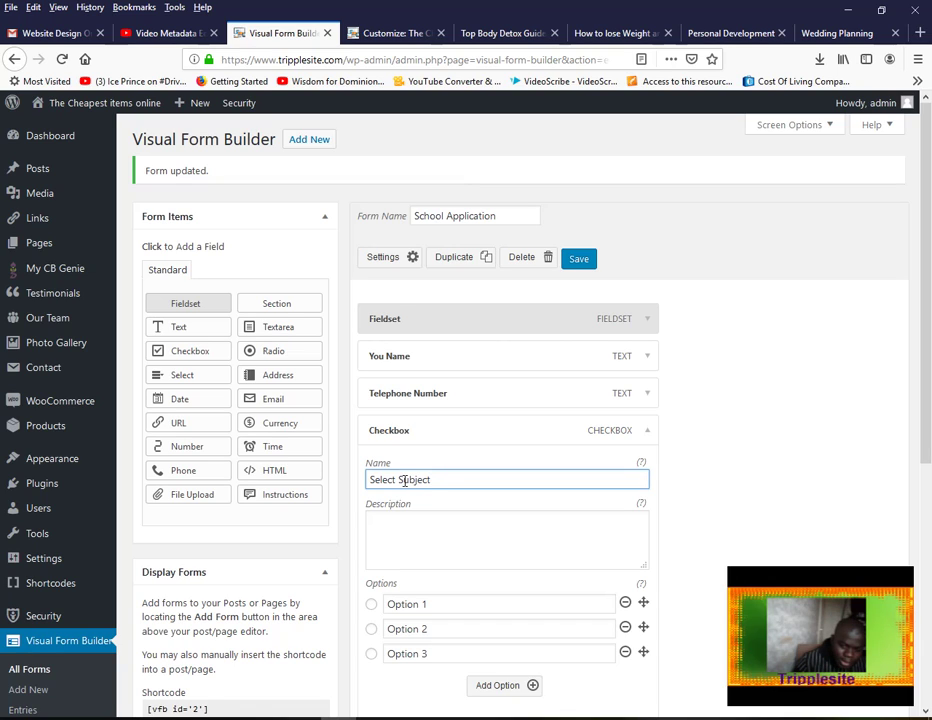
text(Preferred)
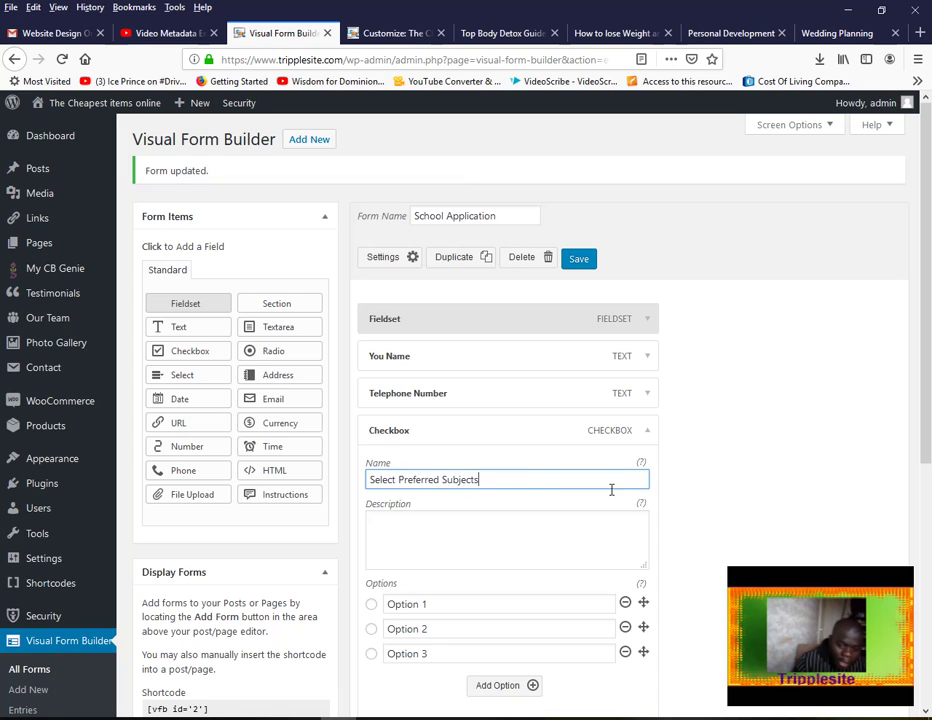
Set the checkbox options to Maths, English and History, plus a fourth option Computer Science
triple_click(443, 607)
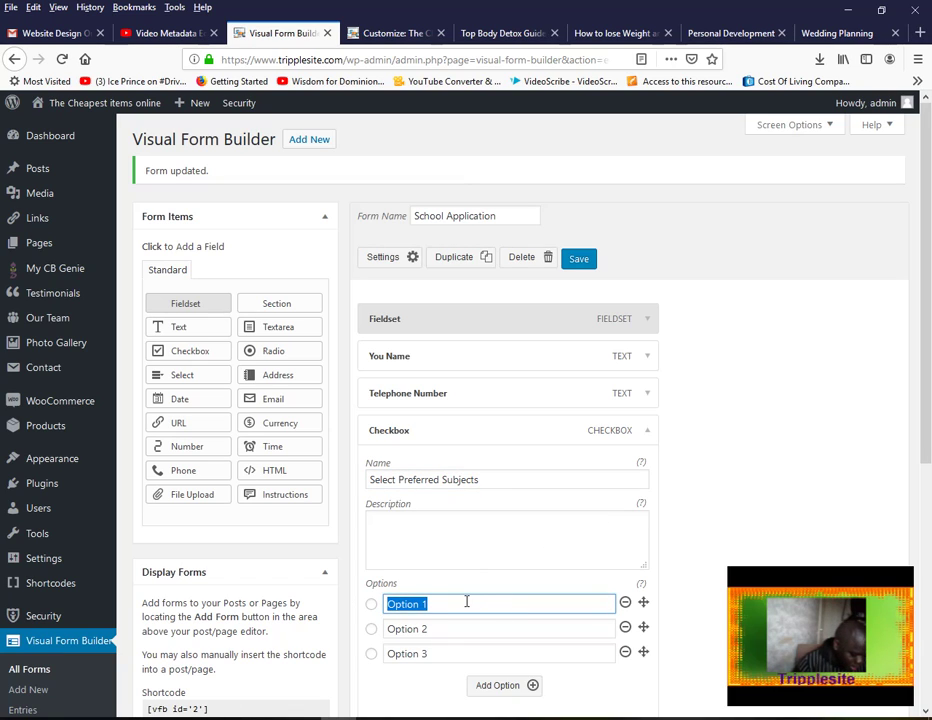
text(Maths)
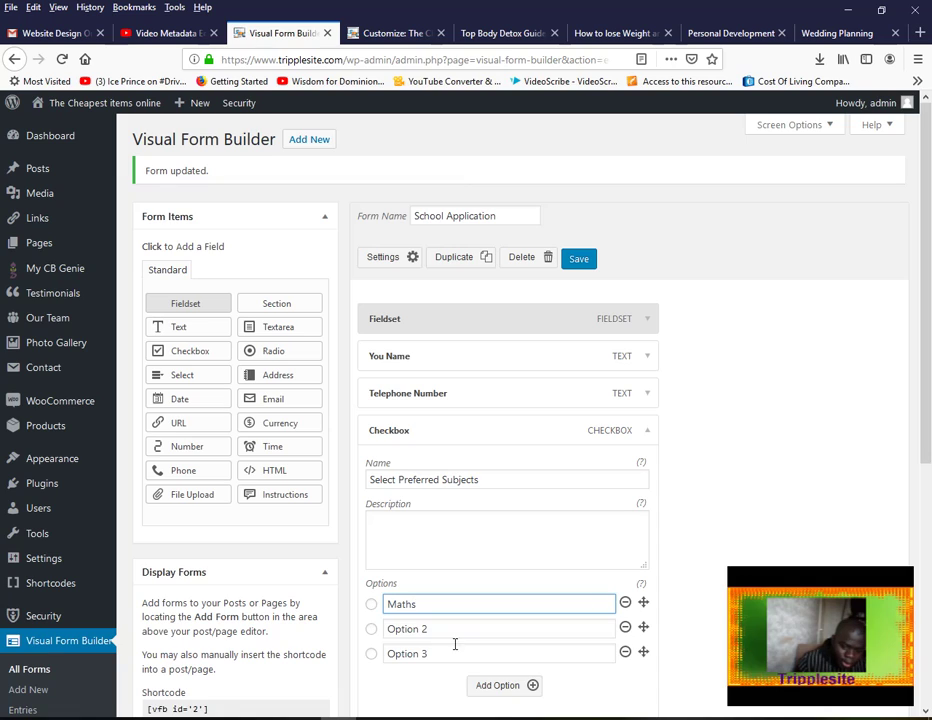
triple_click(440, 634)
text(English)
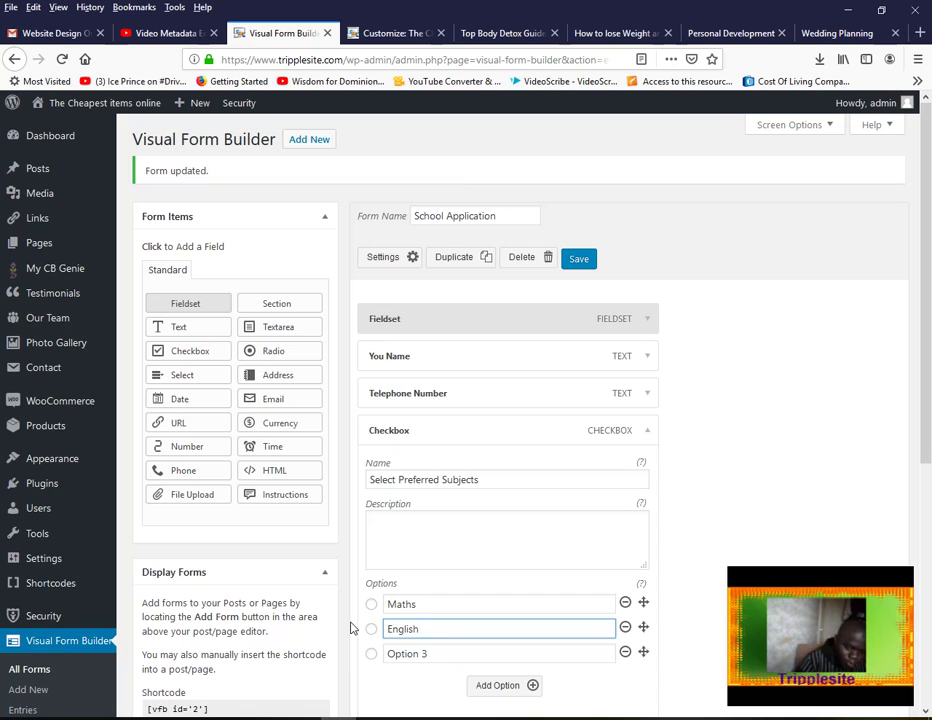
triple_click(381, 651)
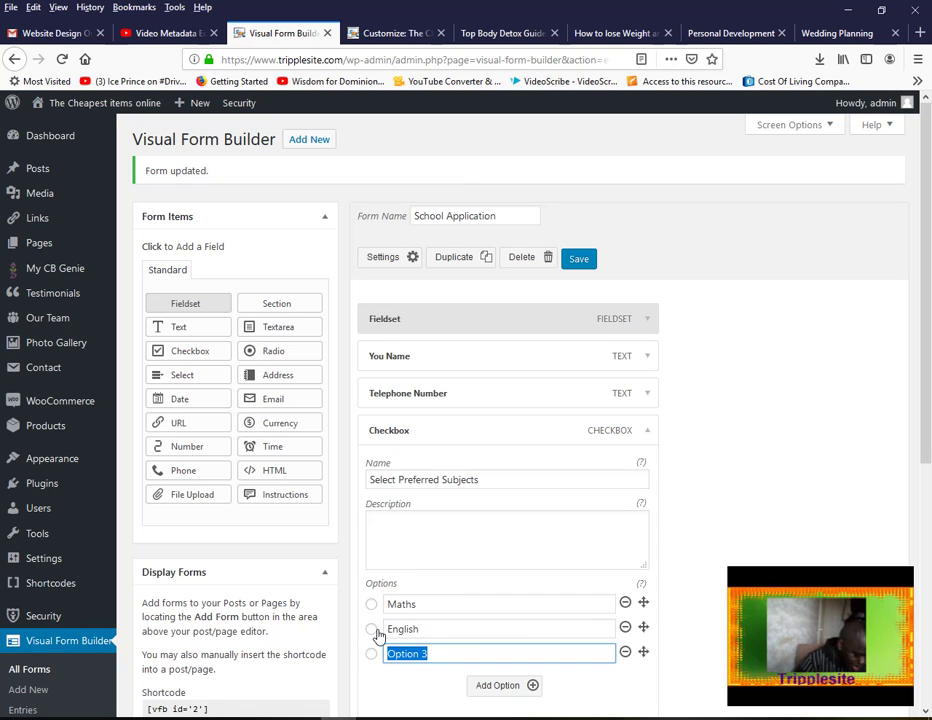
text(Histor)
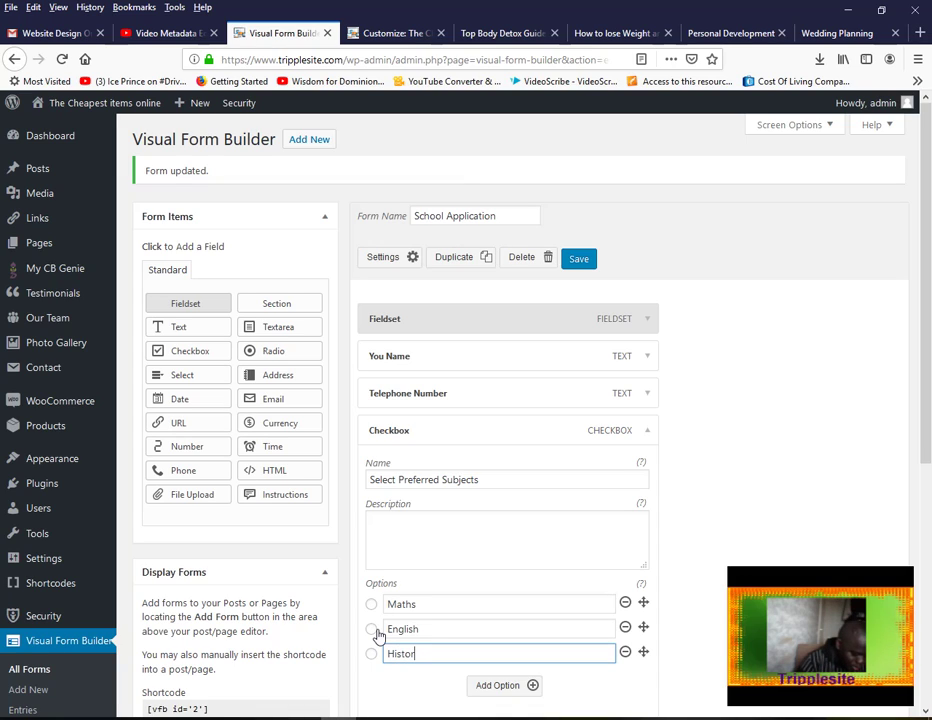
text(y)
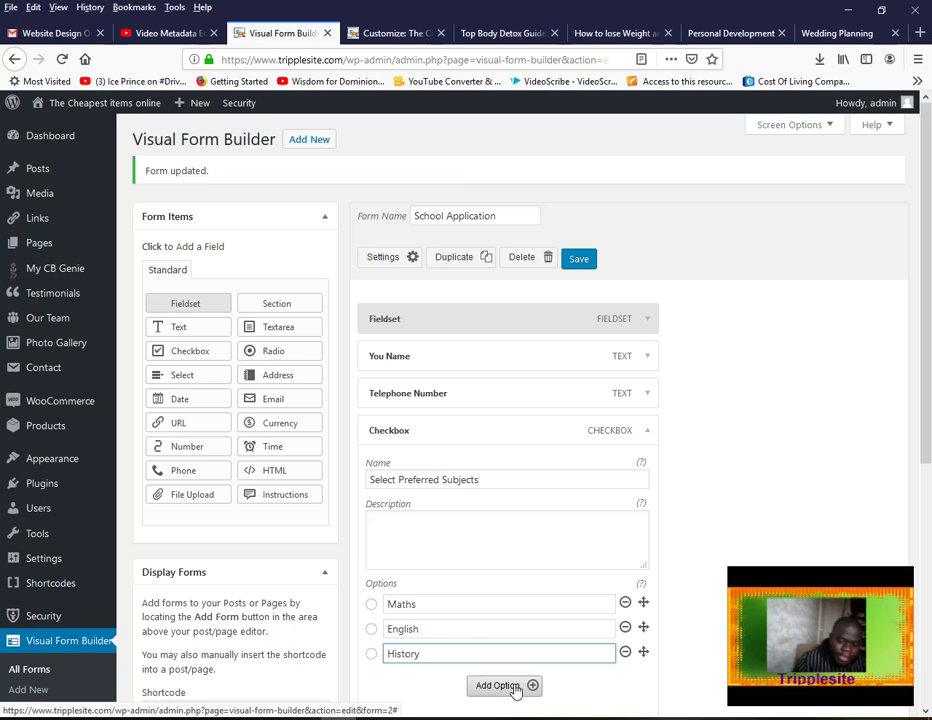
click(516, 688)
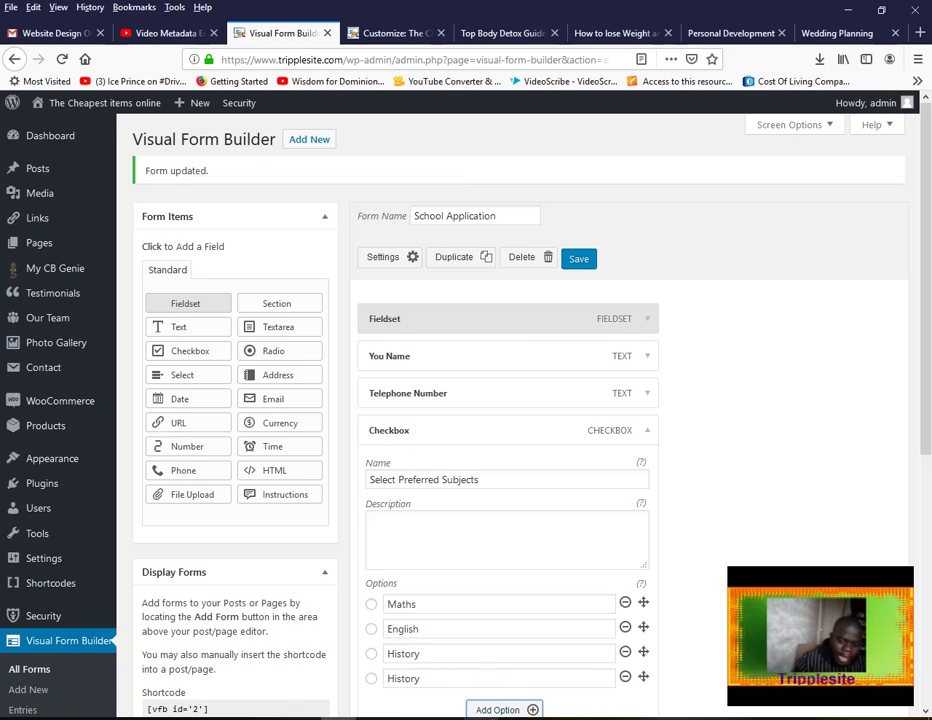
drag(425, 679, 366, 676)
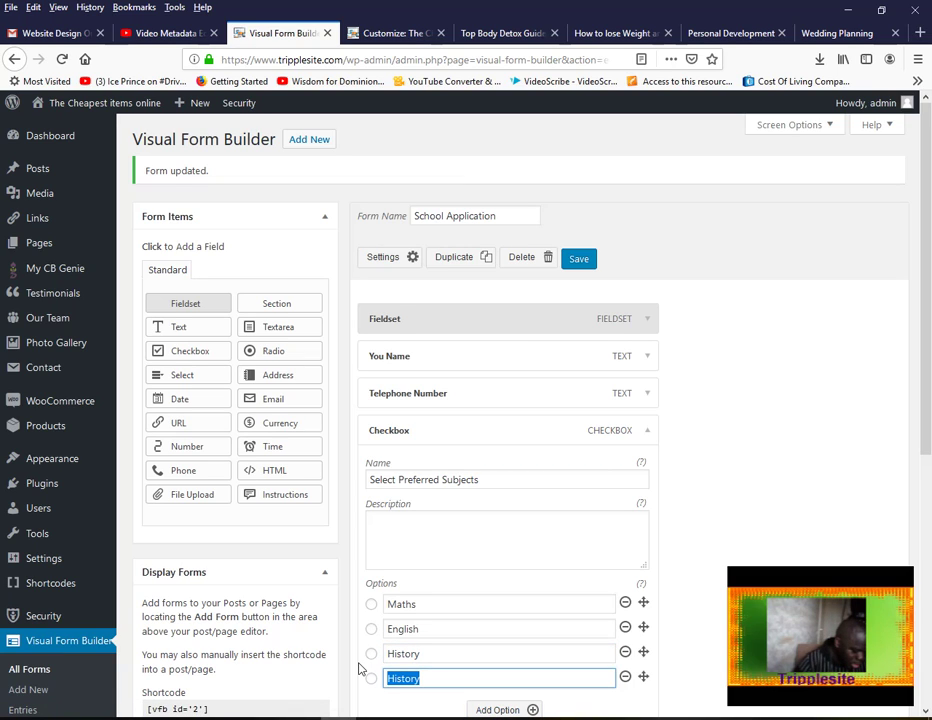
text(Computer)
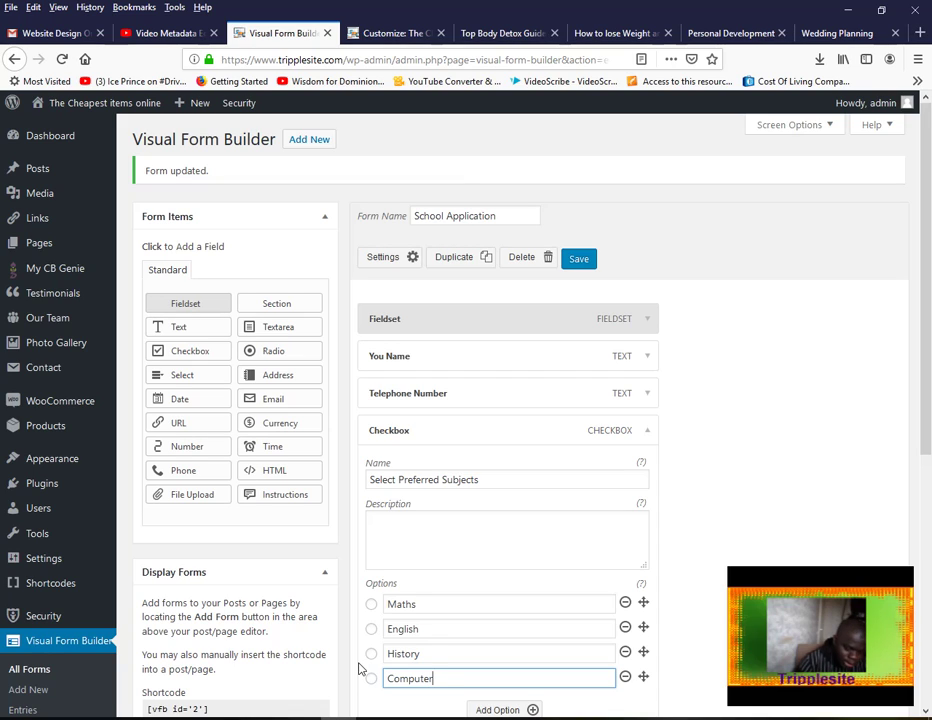
text( Science)
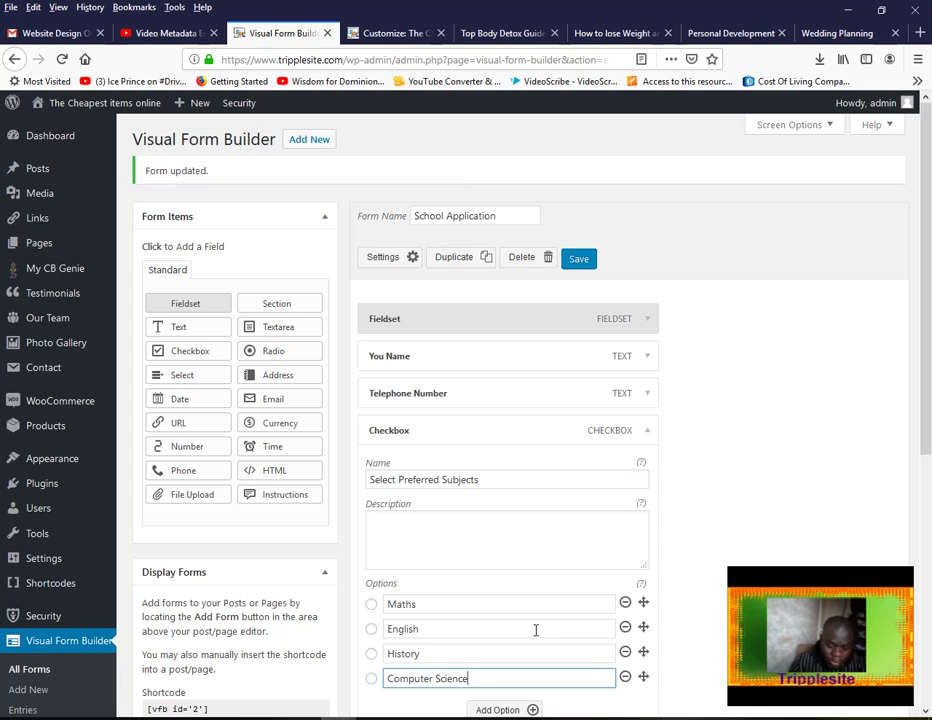
Save the checkbox field, then add an Email field named 'Your Email'
click(586, 260)
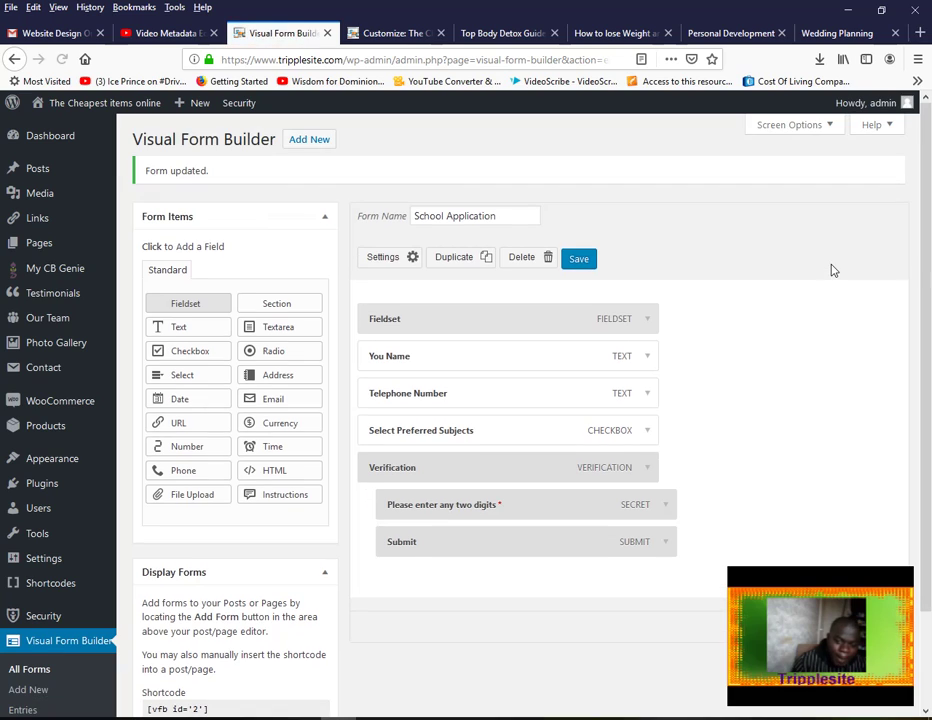
click(275, 401)
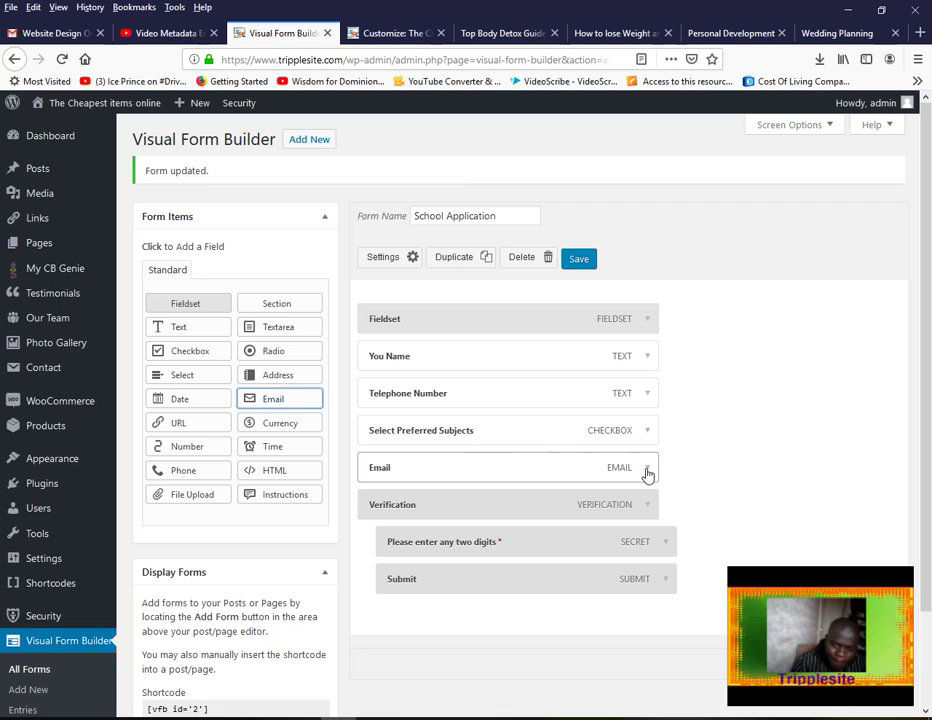
click(645, 469)
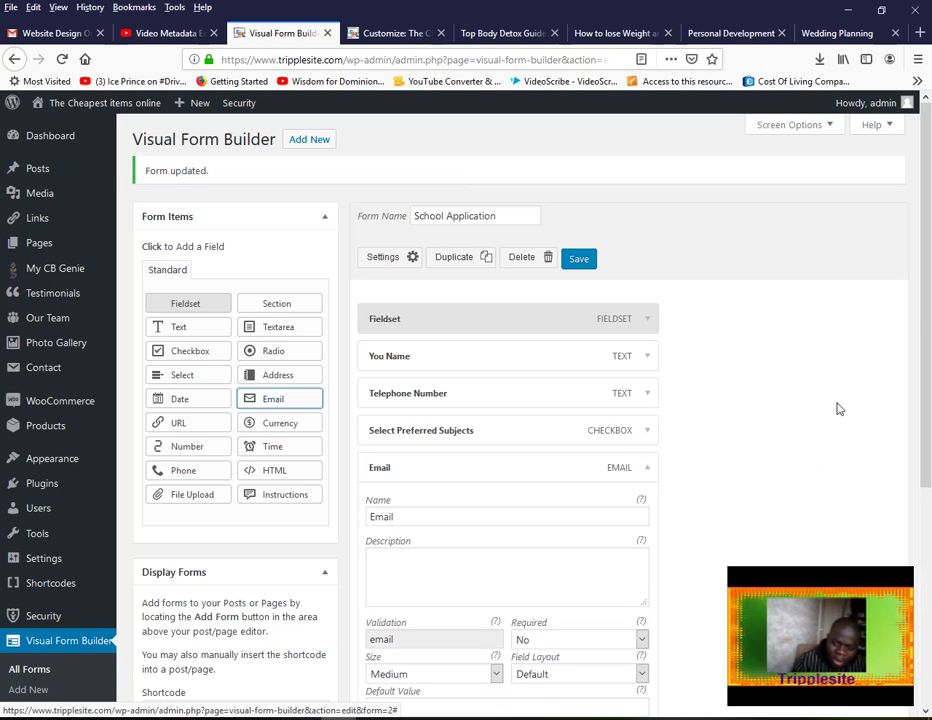
scroll(926, 357, down, 1)
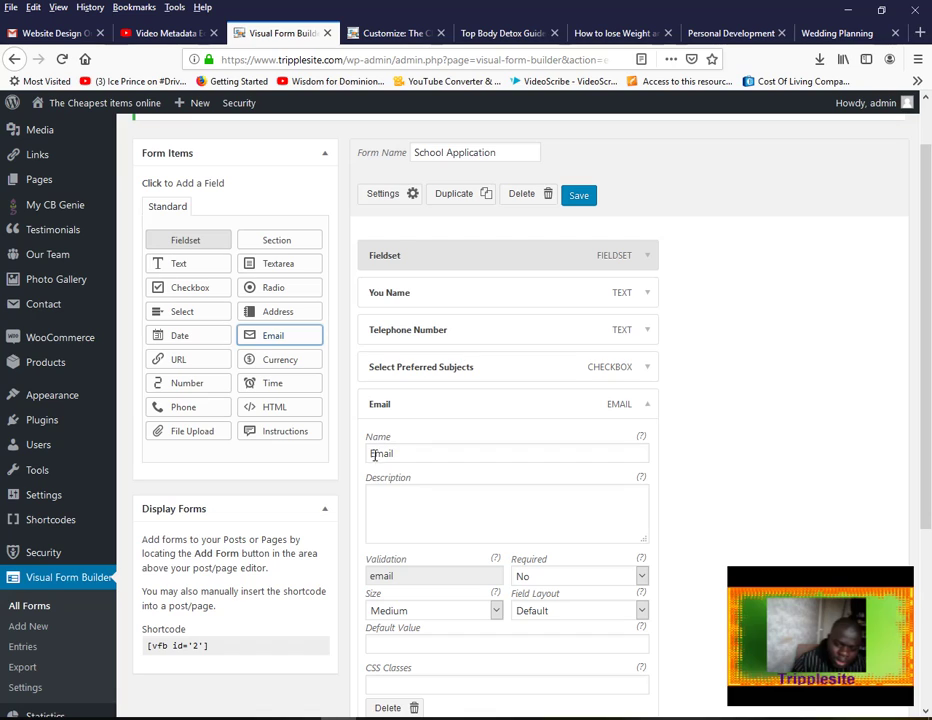
click(372, 453)
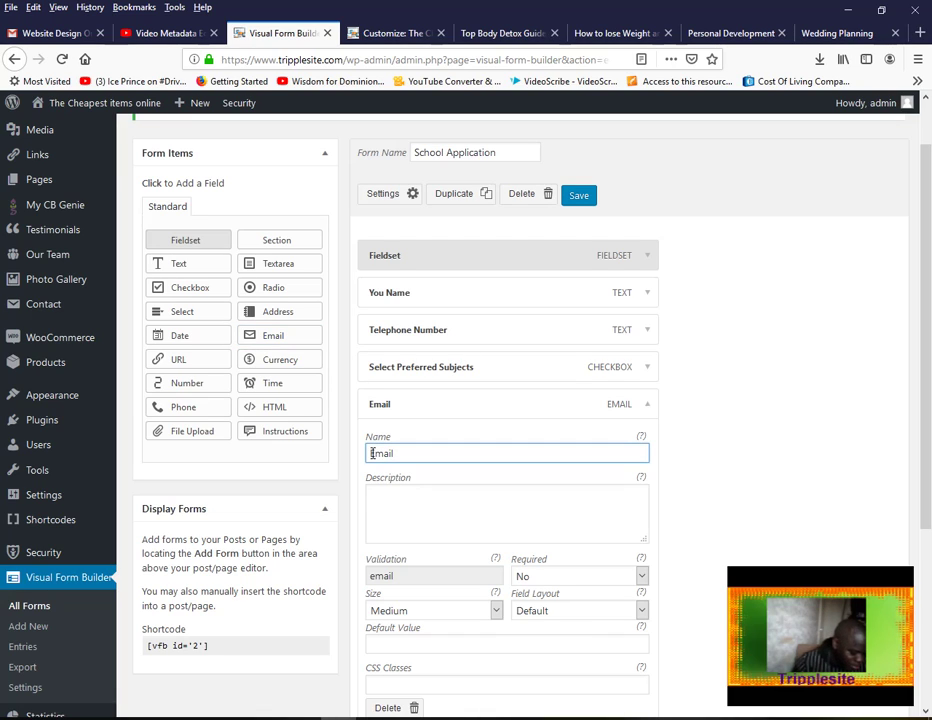
text(Your)
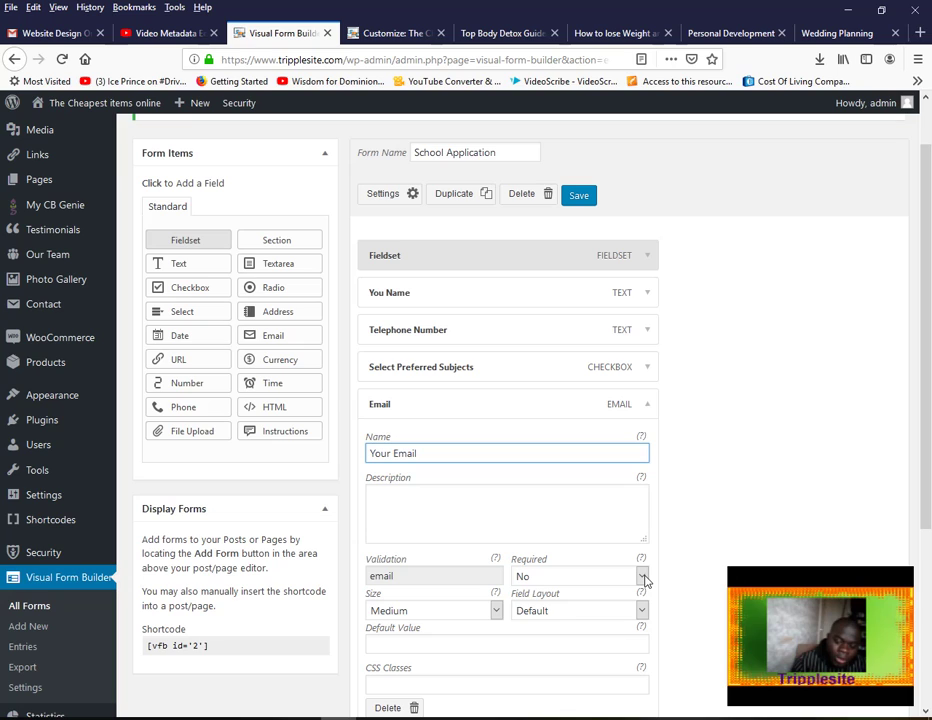
Set the Your Email field's Required option to Yes and save the form
click(643, 578)
click(591, 614)
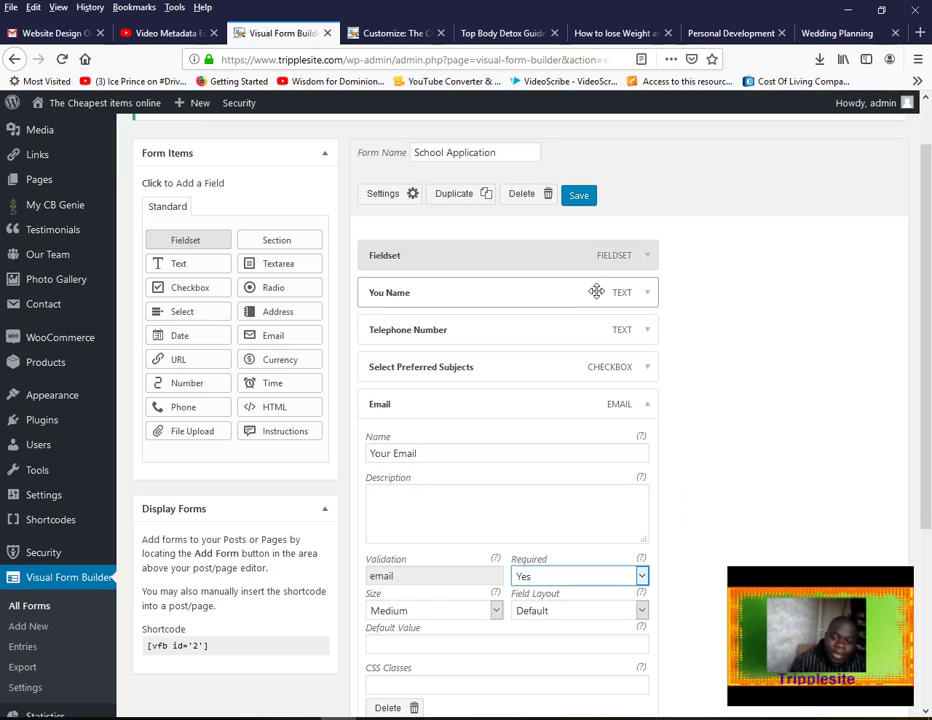
click(588, 197)
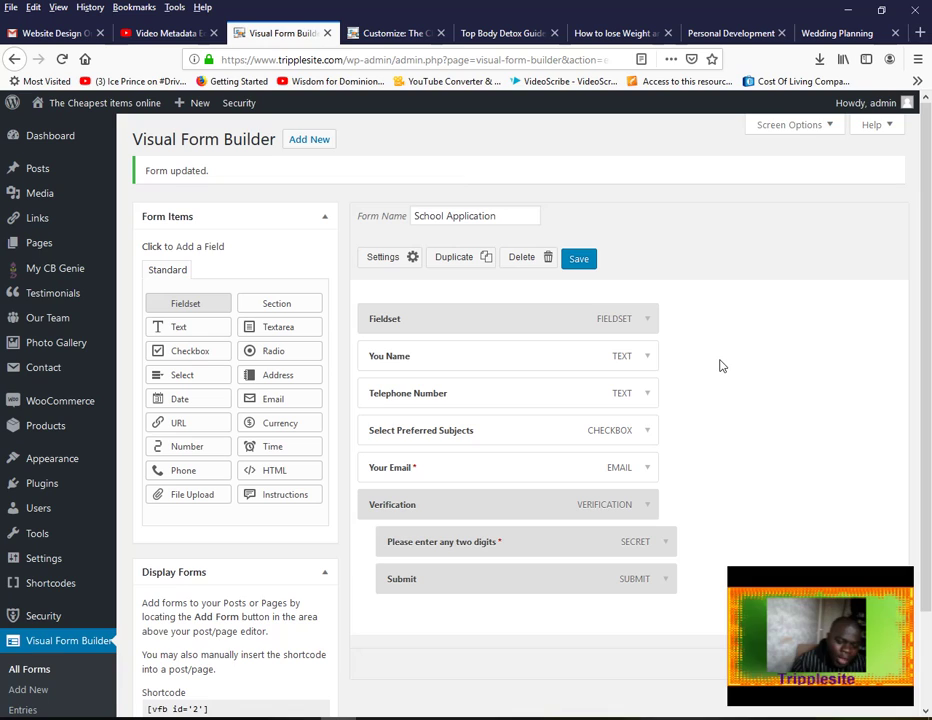
Add a Textarea field named 'Your Message' and save the form
click(283, 332)
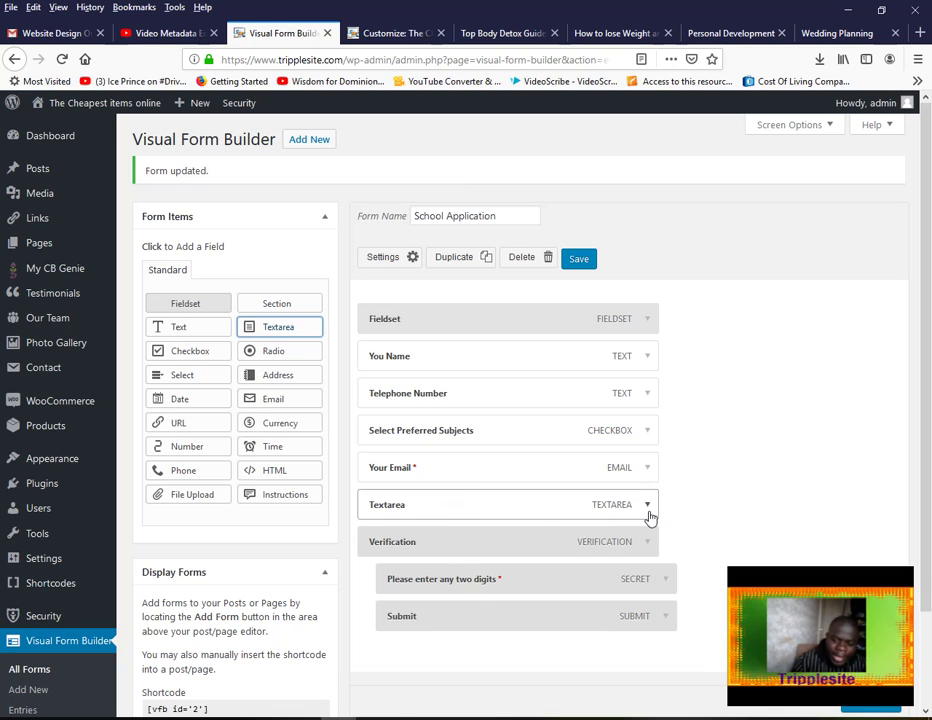
click(648, 512)
drag(422, 553, 356, 553)
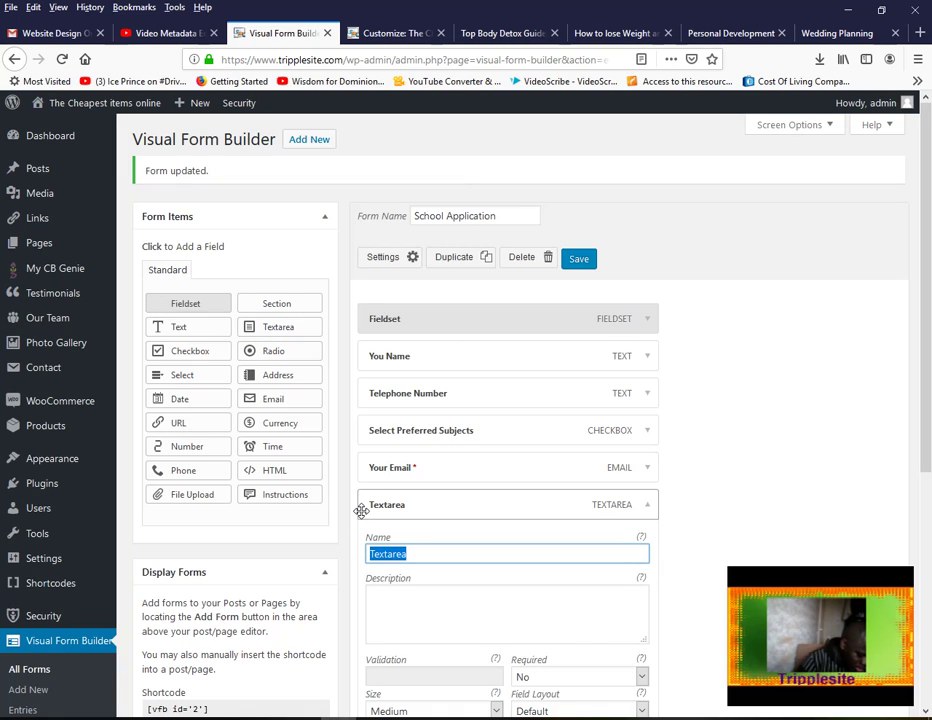
text(You)
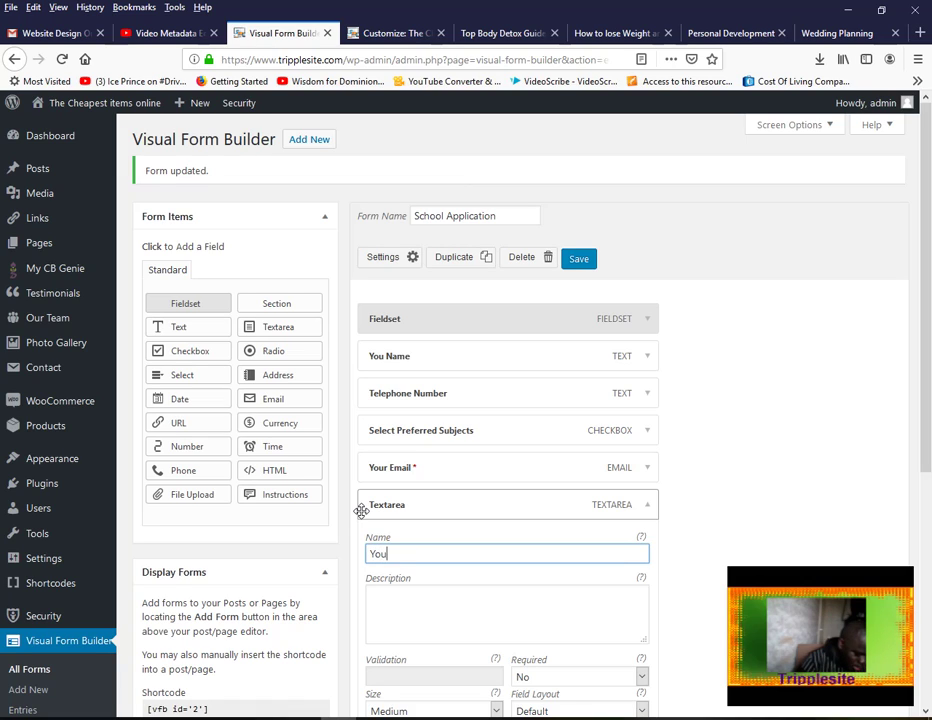
text(r Message)
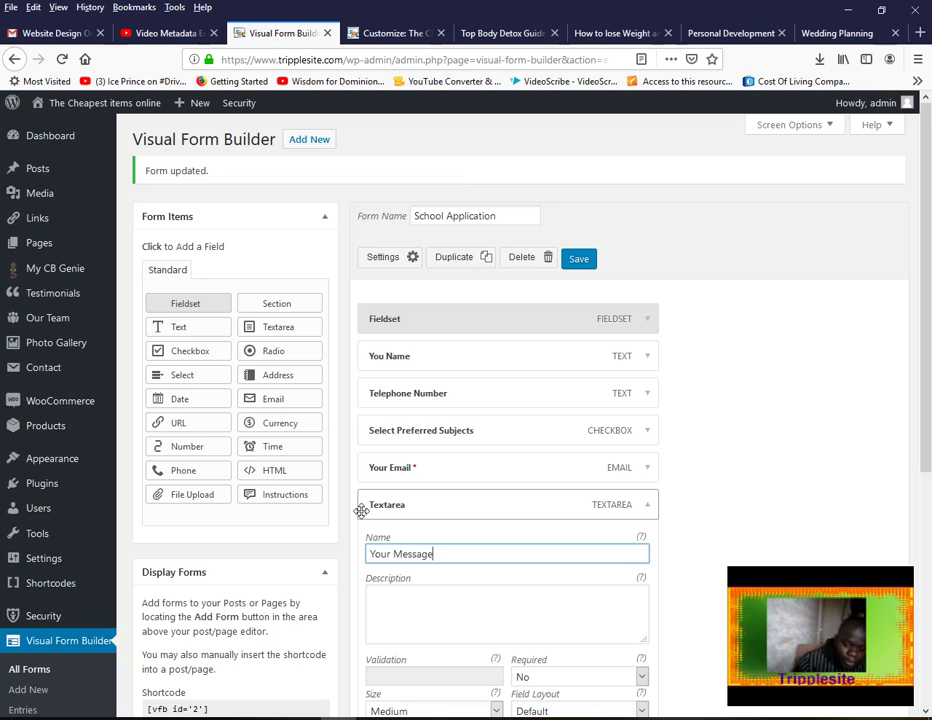
click(577, 263)
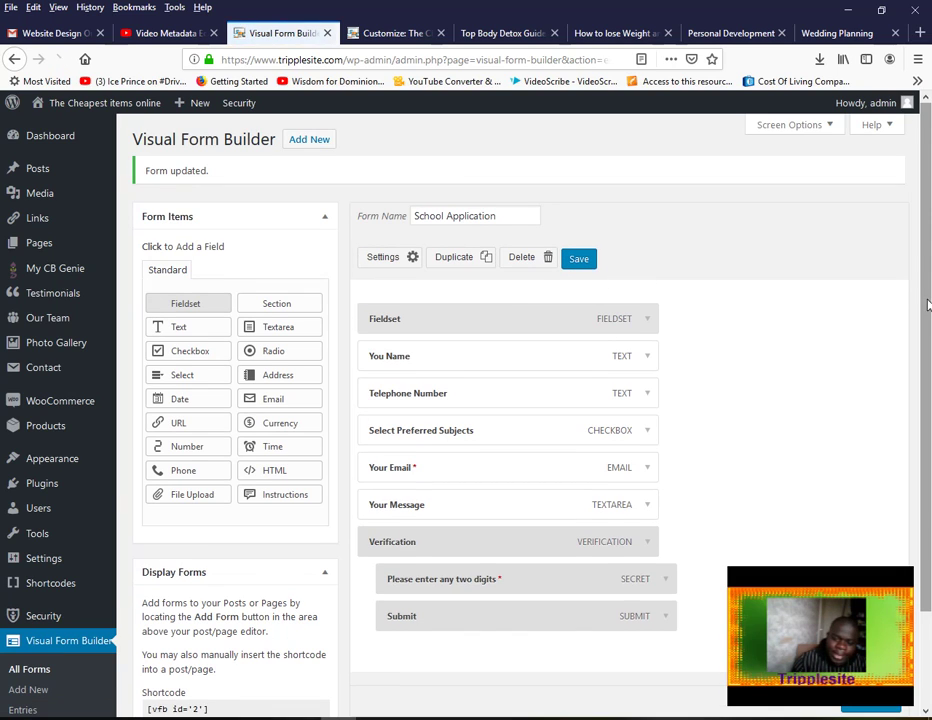
drag(926, 298, 926, 310)
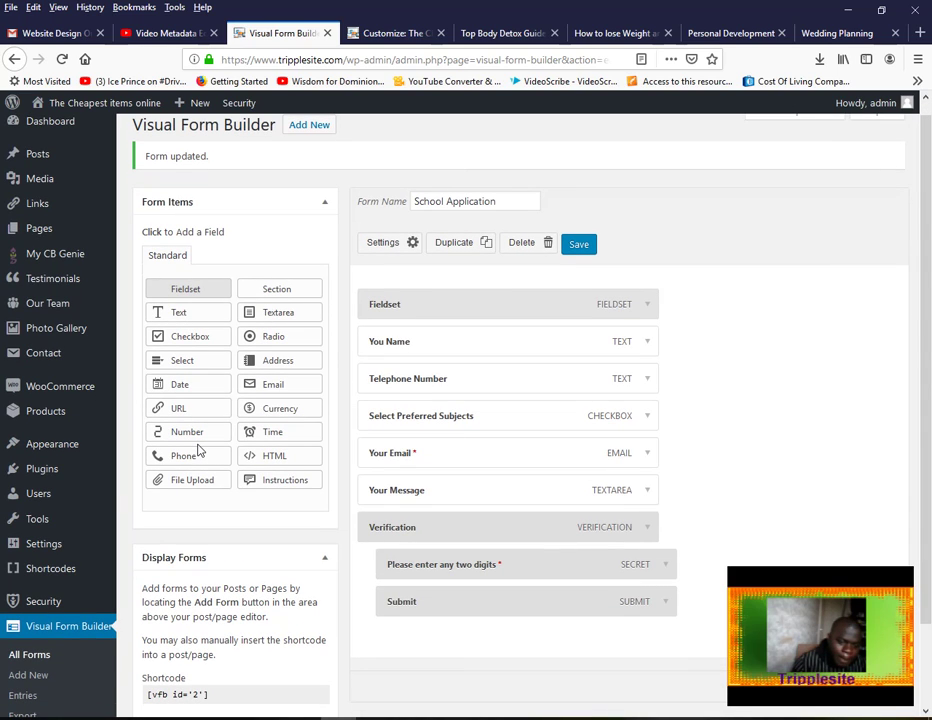
Add a Date field named 'When do you intent to start the course' and save the form
click(183, 386)
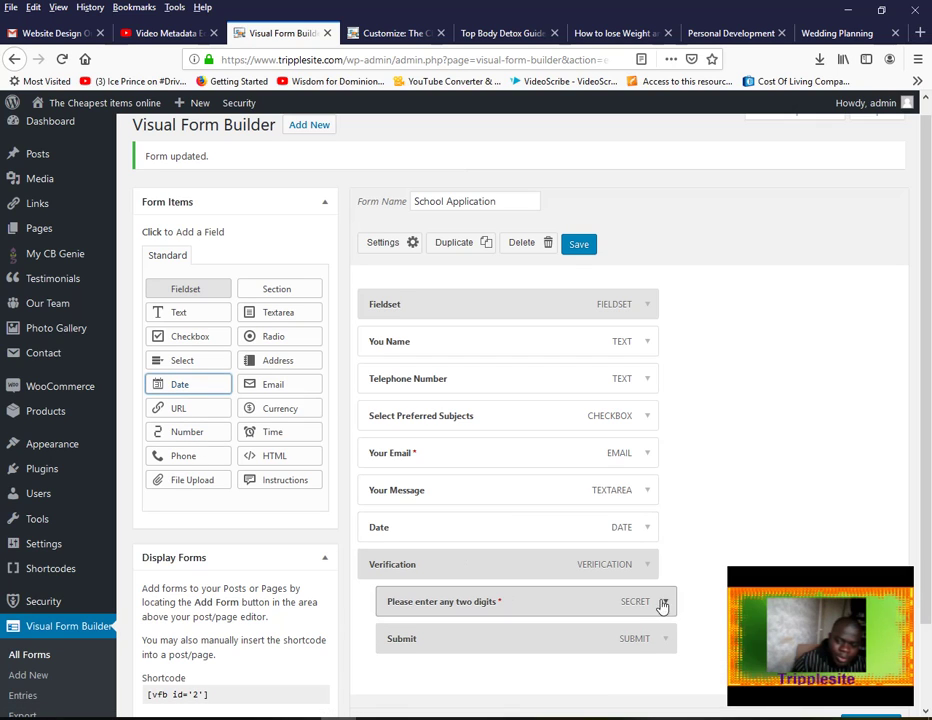
click(646, 528)
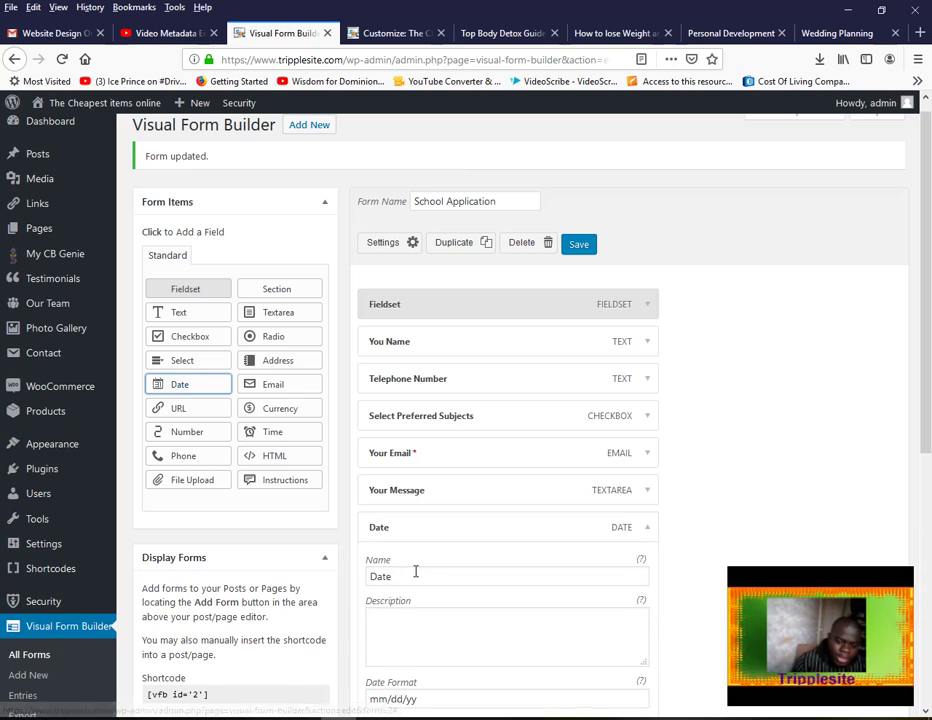
drag(416, 576, 337, 572)
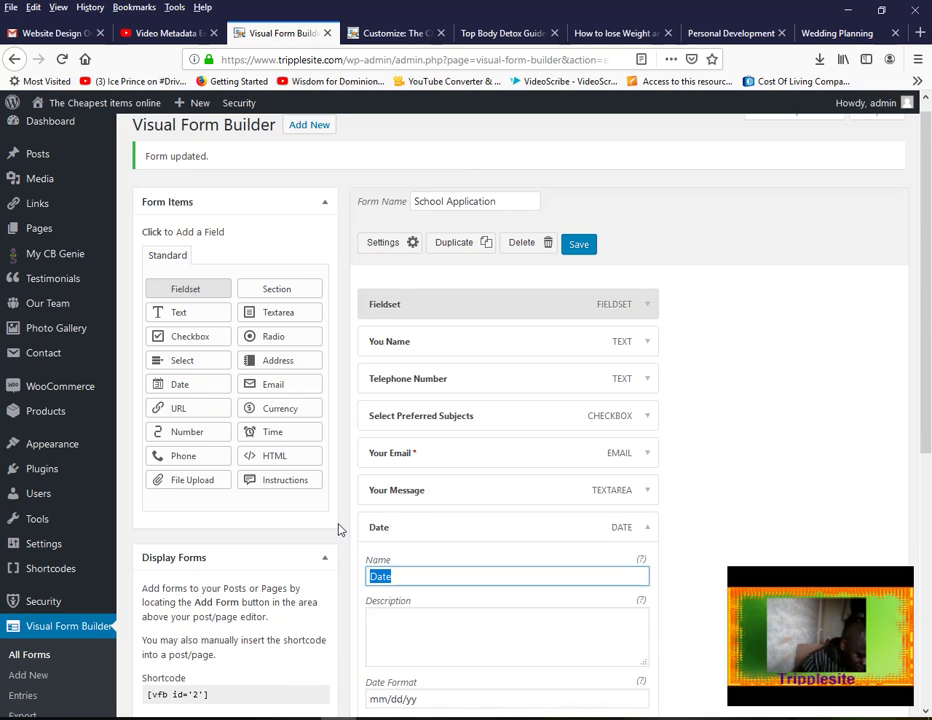
text(When)
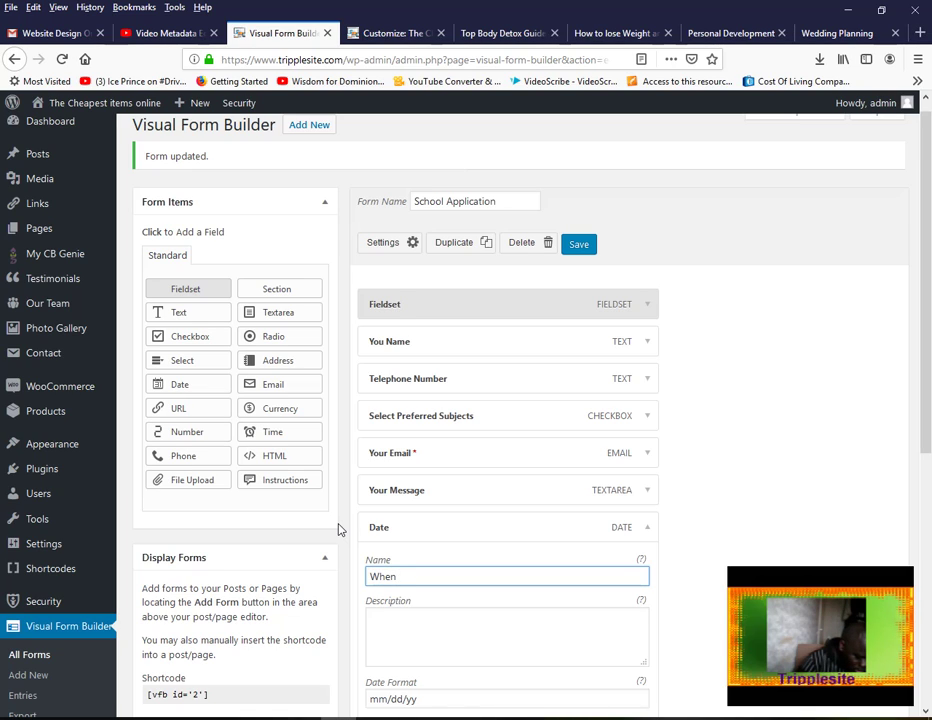
text( do yo)
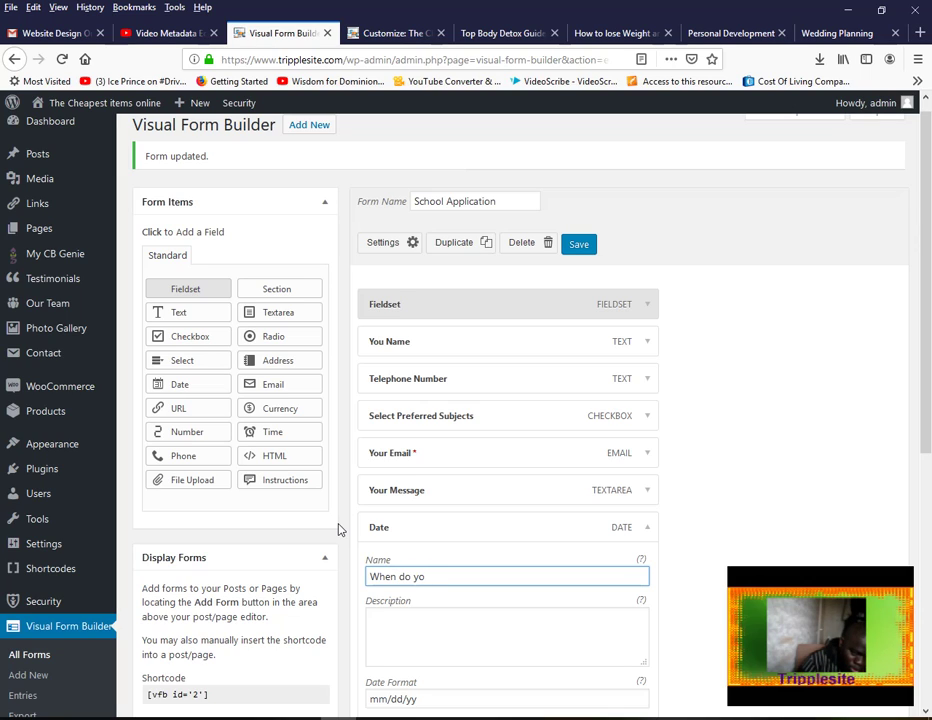
text(u inten)
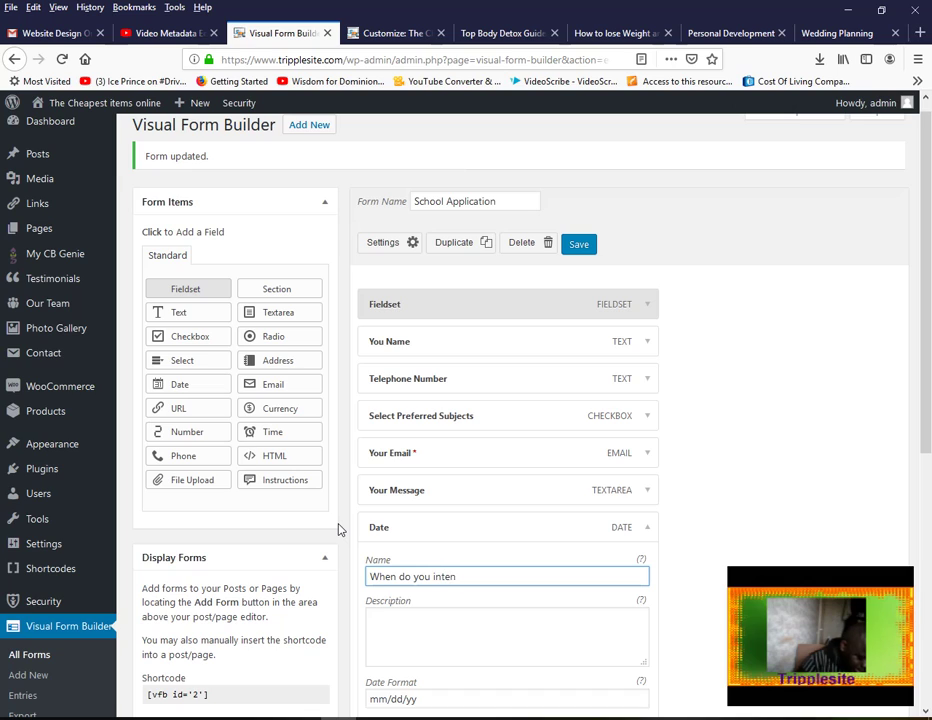
text(t to )
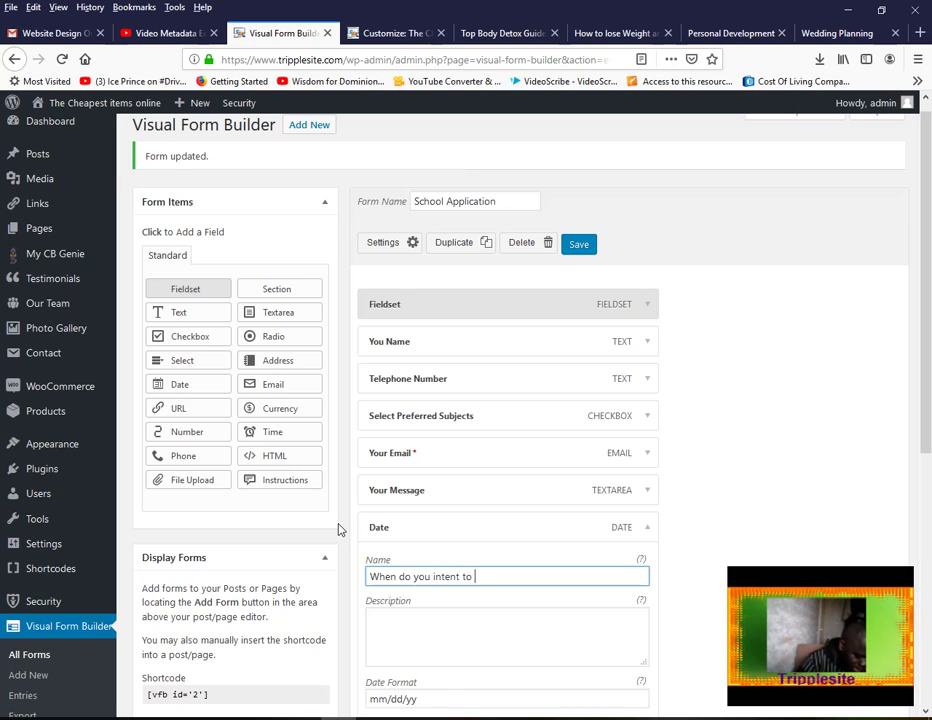
text(start the course)
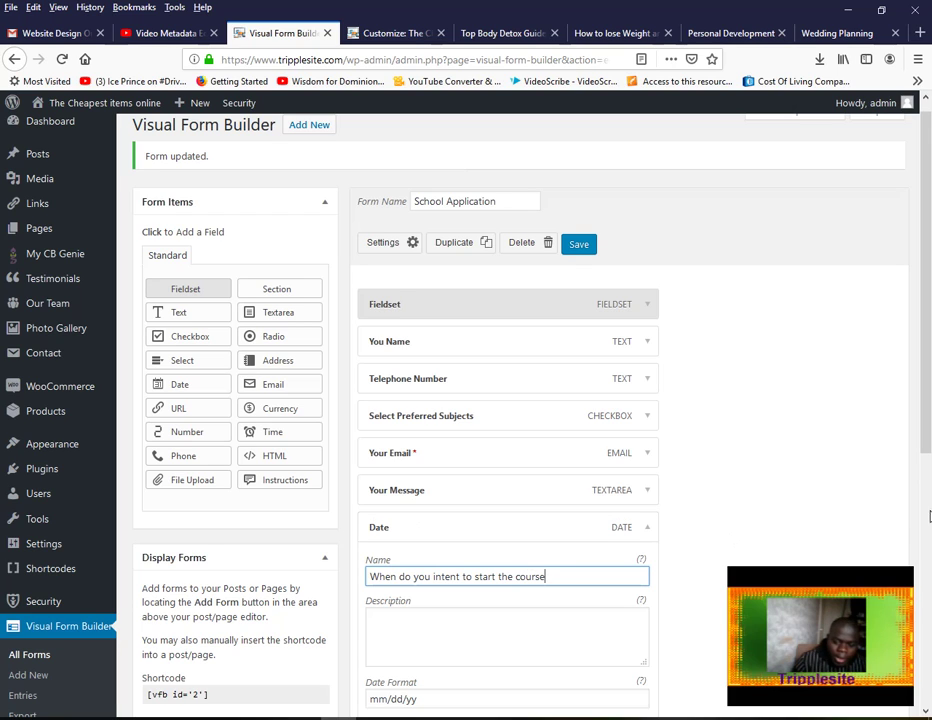
scroll(714, 510, down, 2)
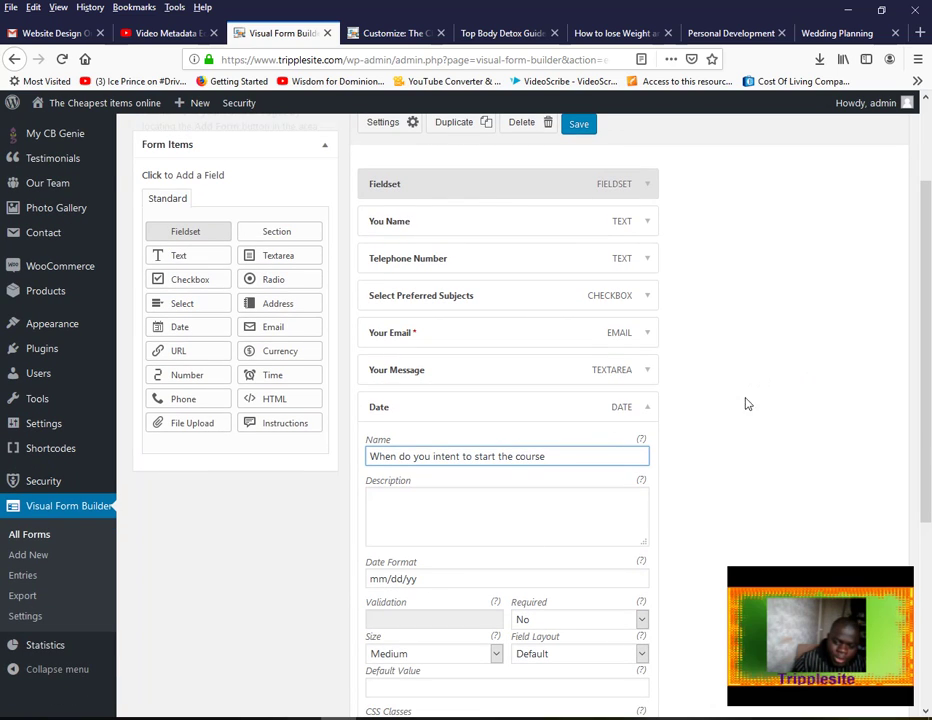
click(585, 125)
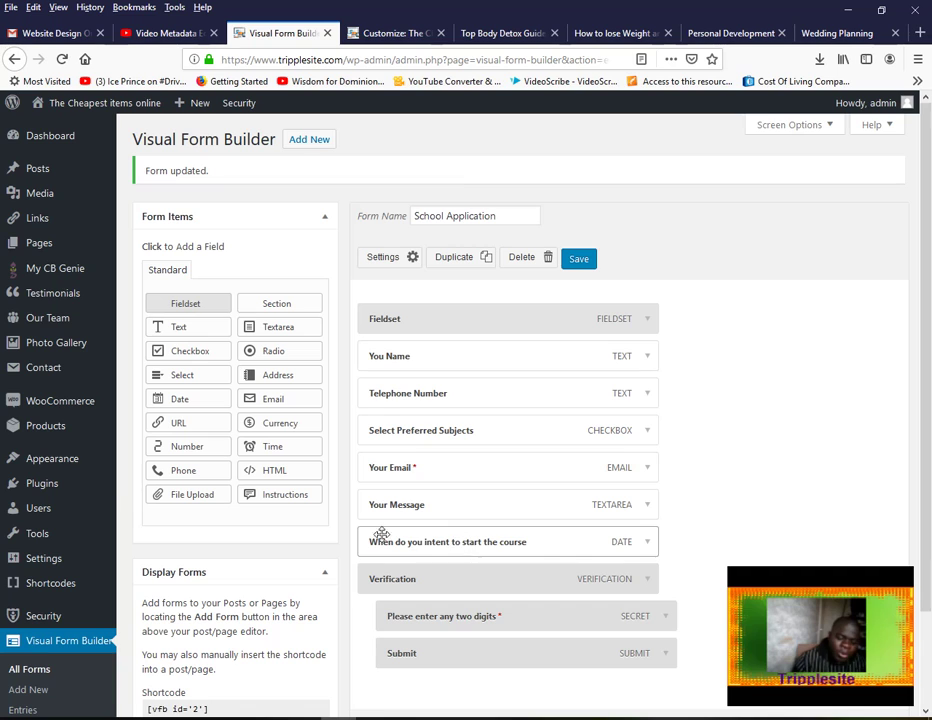
scroll(912, 353, down, 1)
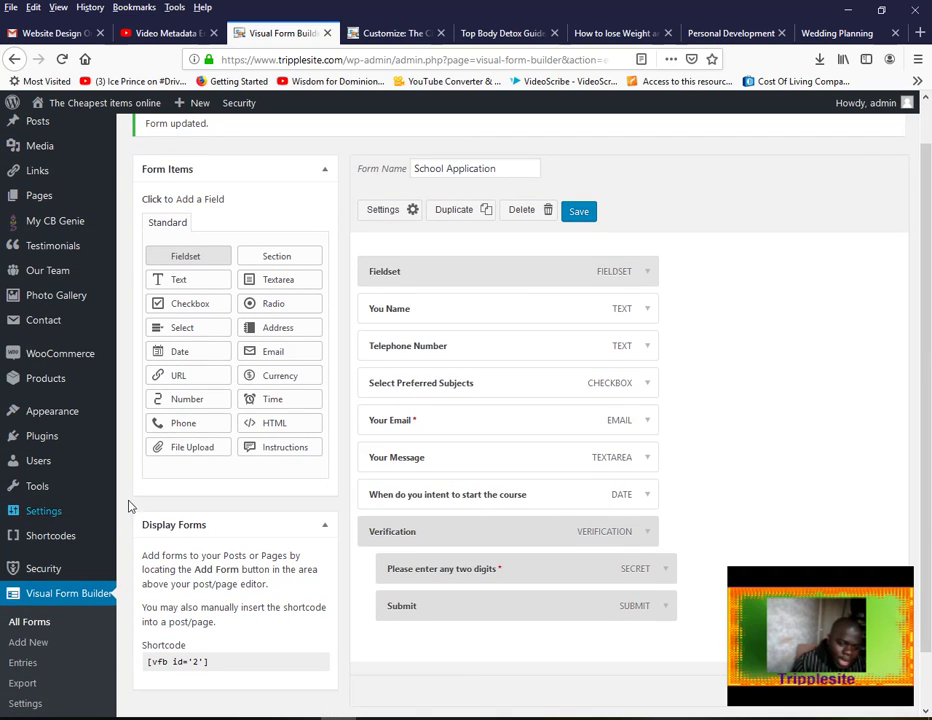
Add a File Upload field named 'Please upload certificate or Transcript' accepting png|jpe?g|gif
click(199, 451)
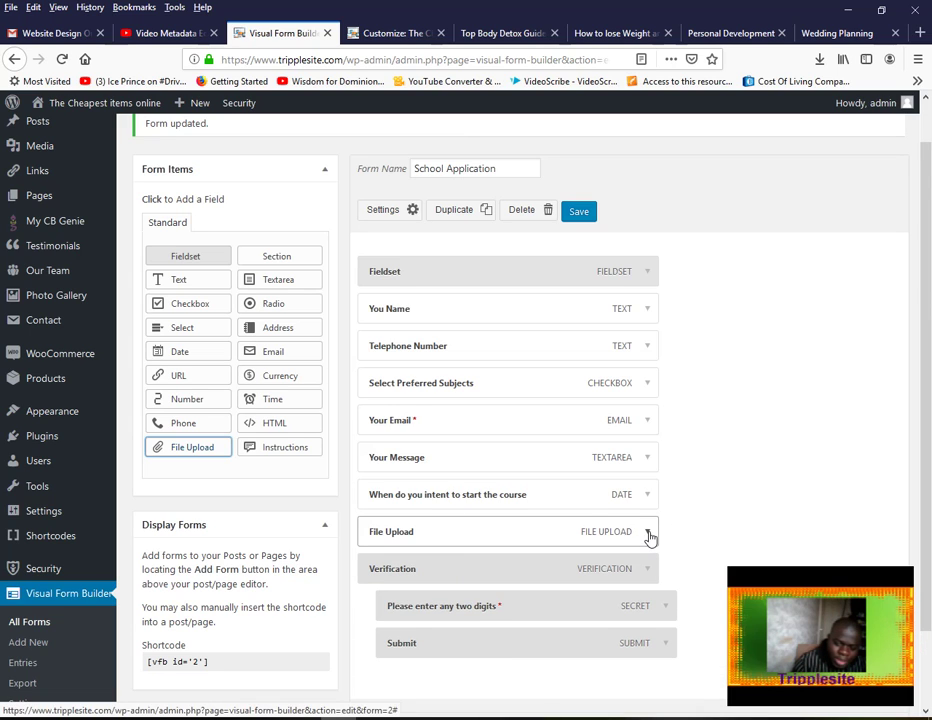
click(649, 535)
drag(438, 581, 339, 563)
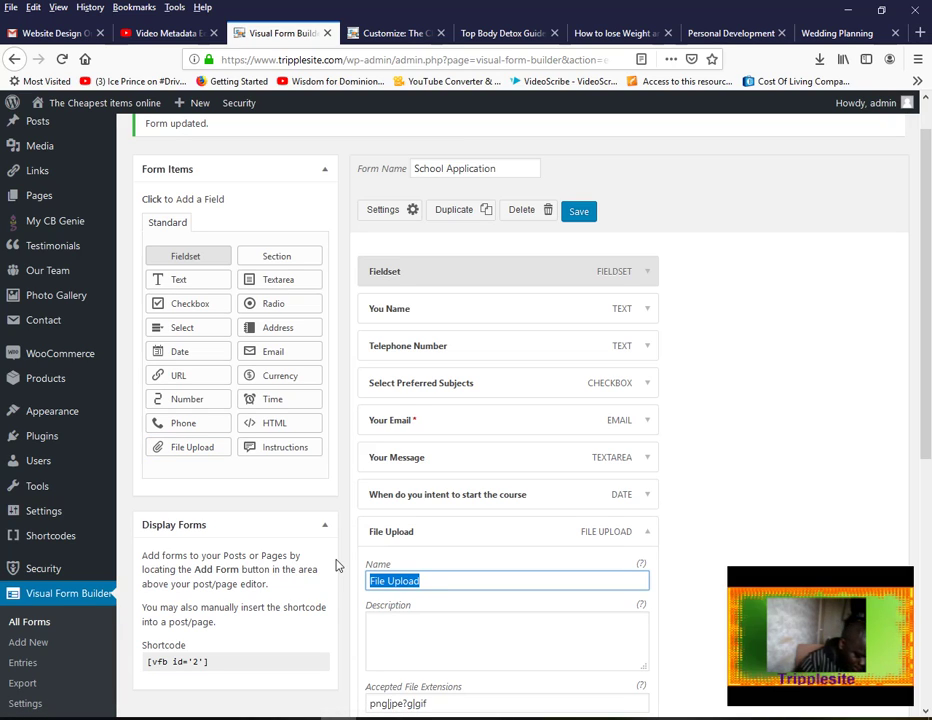
text(P)
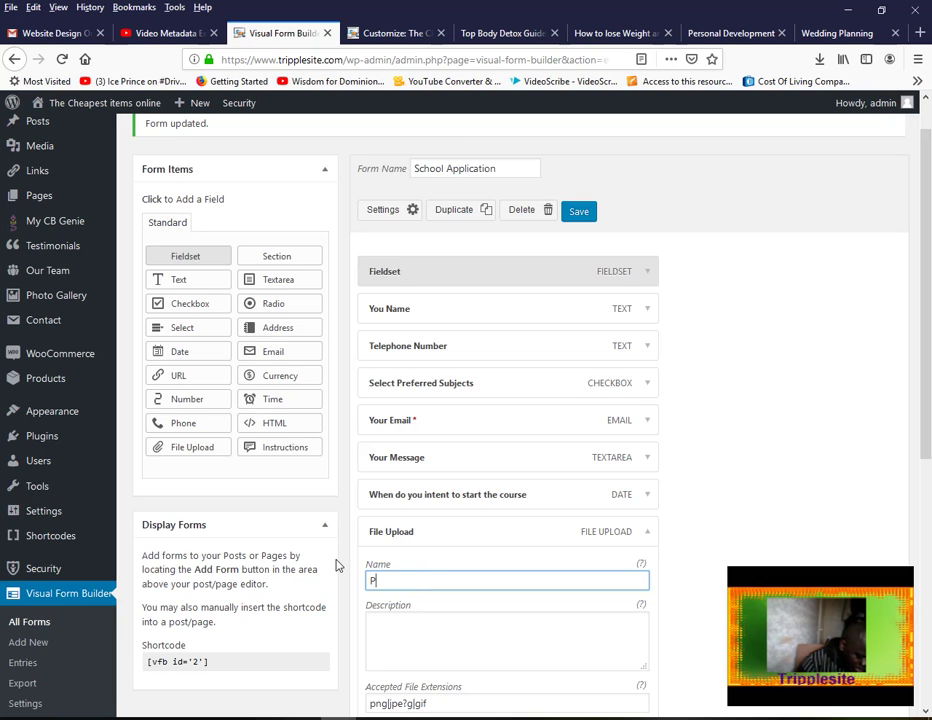
text(lease upload cert)
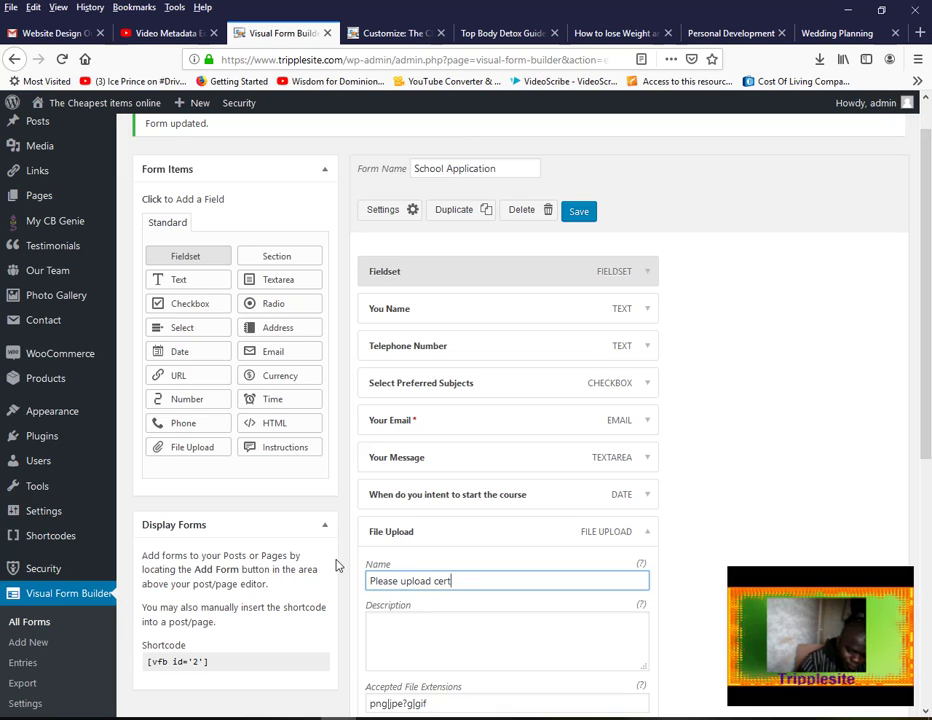
text(ificate)
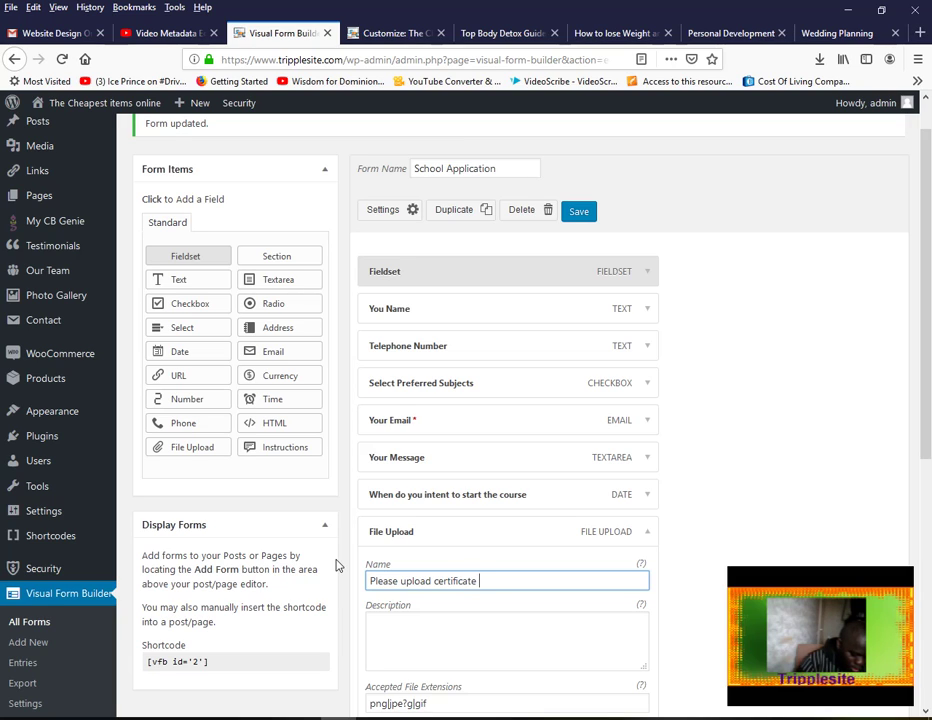
text( or Transcript)
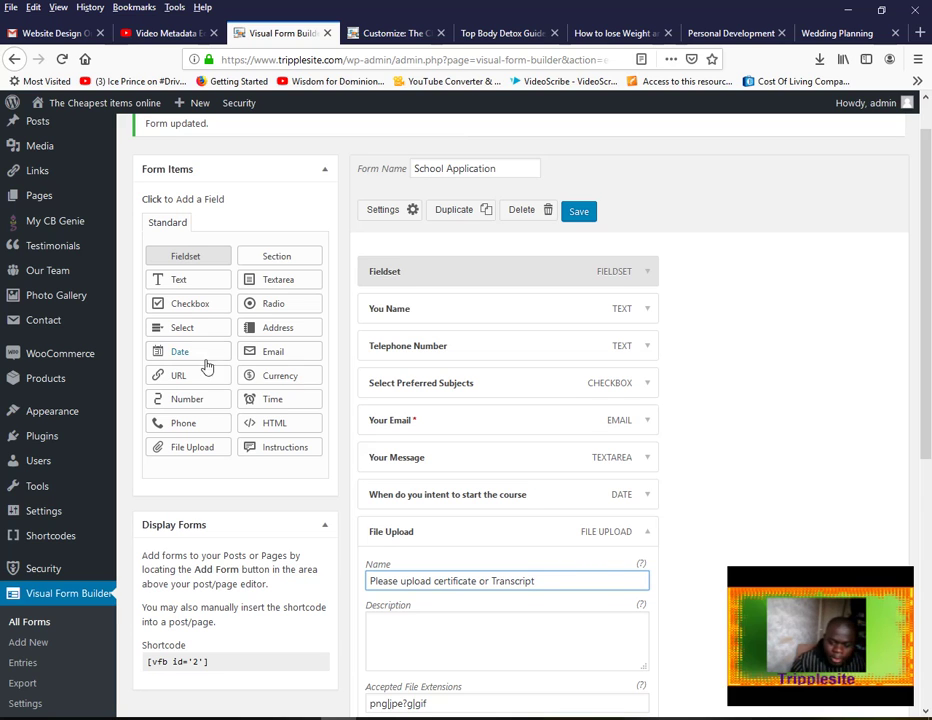
drag(927, 375, 587, 449)
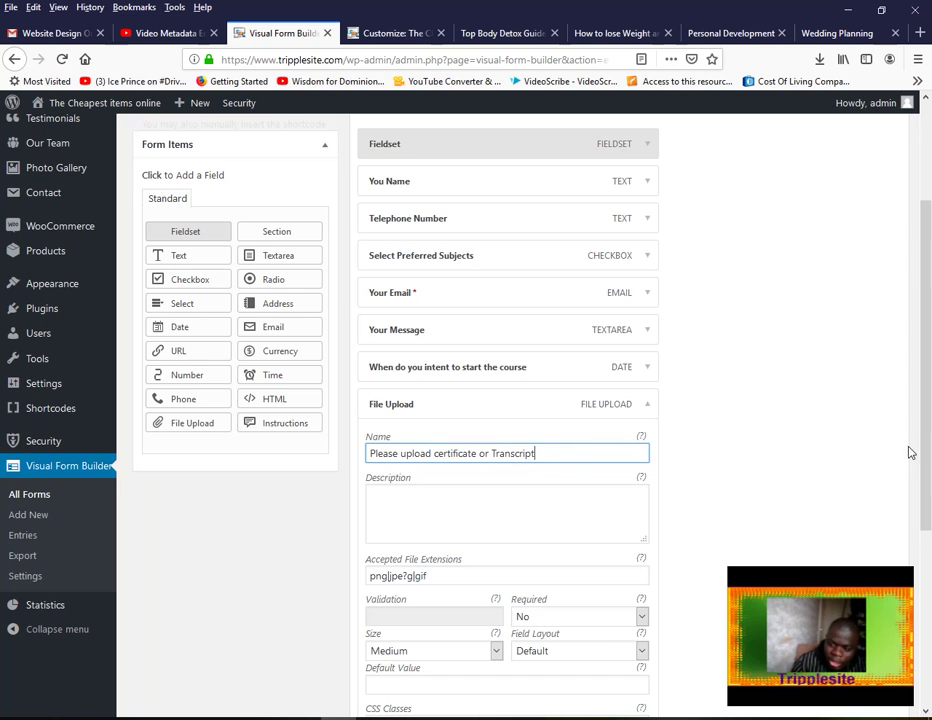
scroll(915, 465, down, 3)
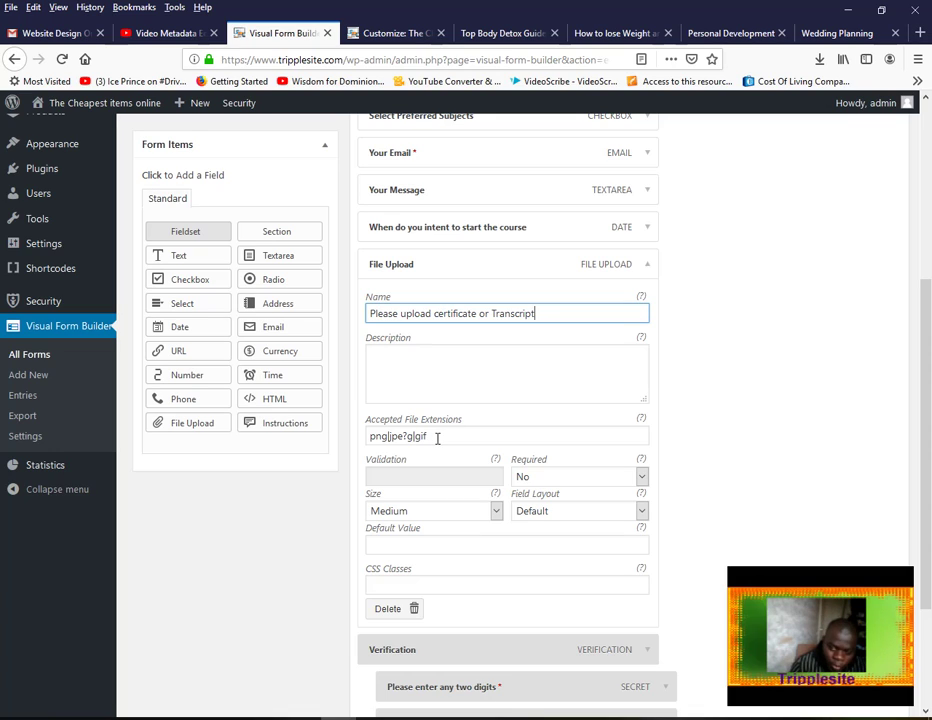
click(436, 437)
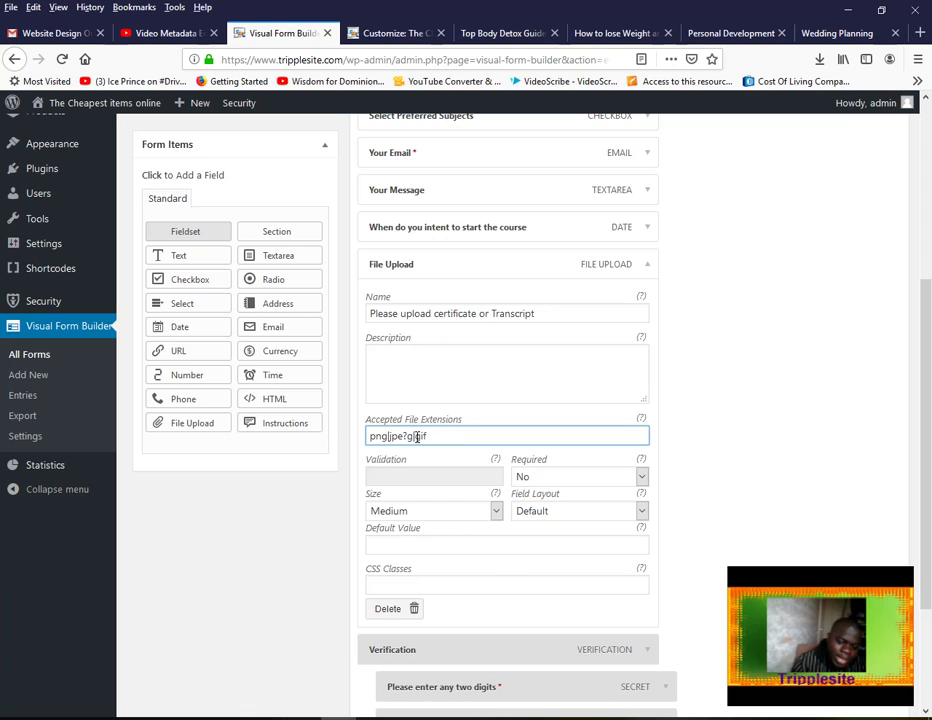
Append pdf to the accepted file extensions after gif
double_click(416, 437)
right_click(420, 438)
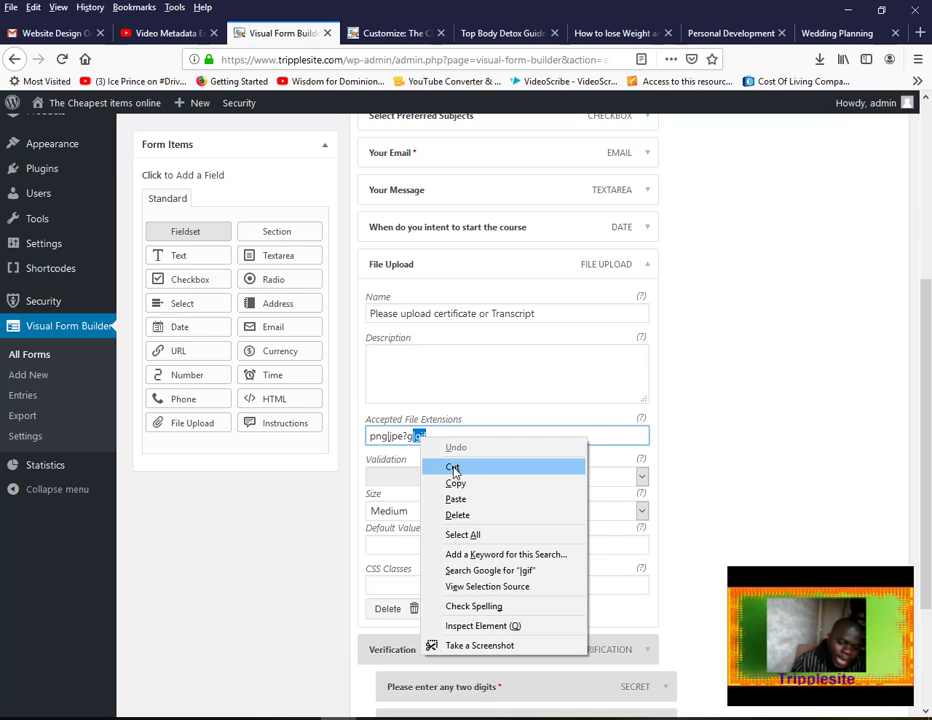
click(458, 482)
click(430, 436)
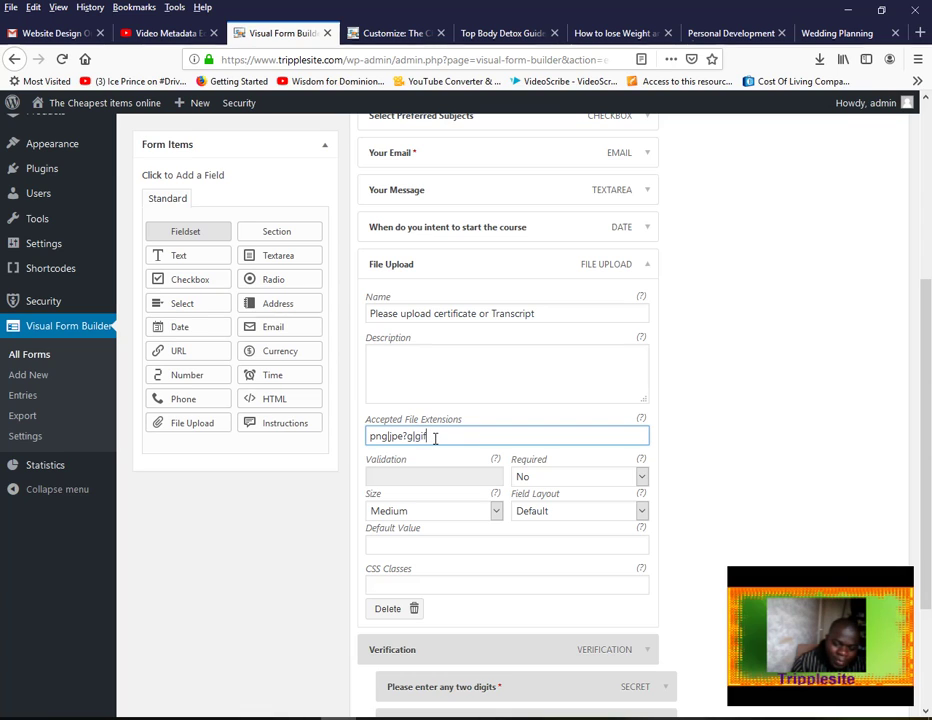
right_click(431, 436)
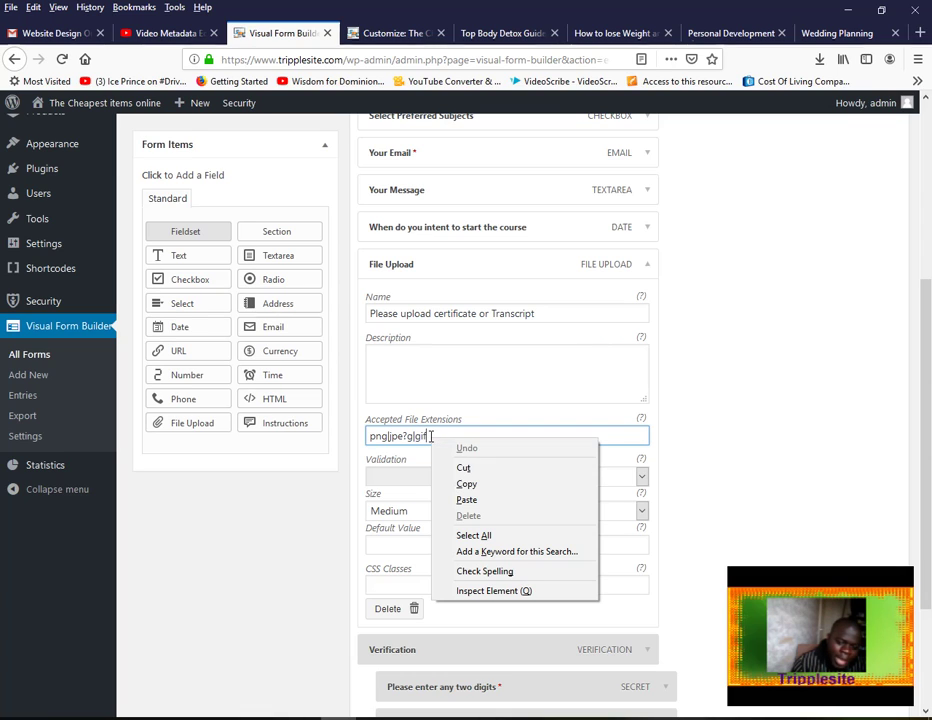
click(469, 499)
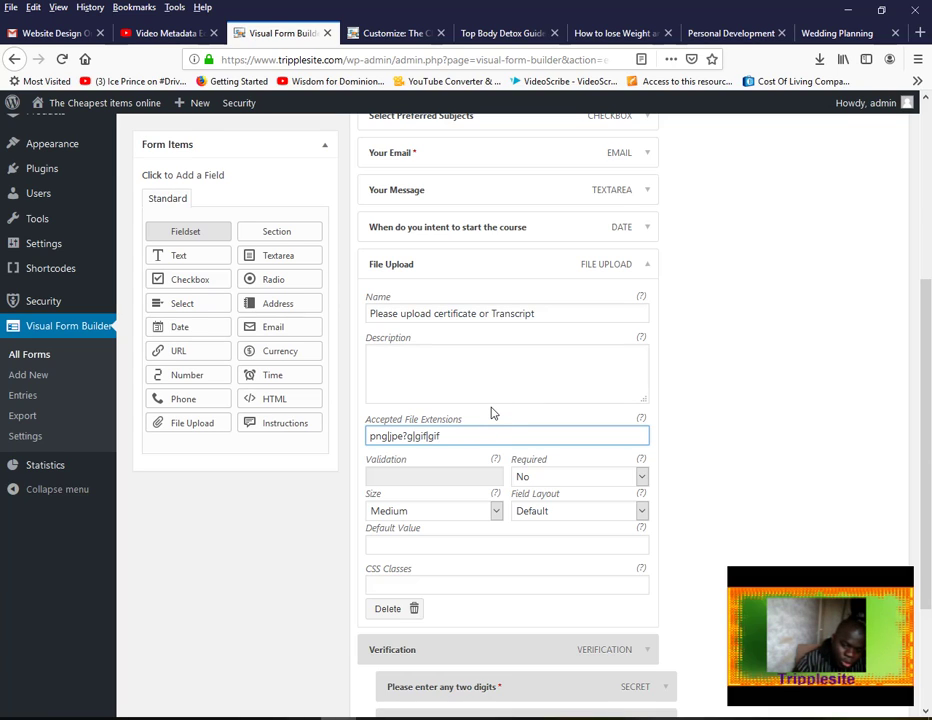
key(BackSpace)
key(BackSpace)
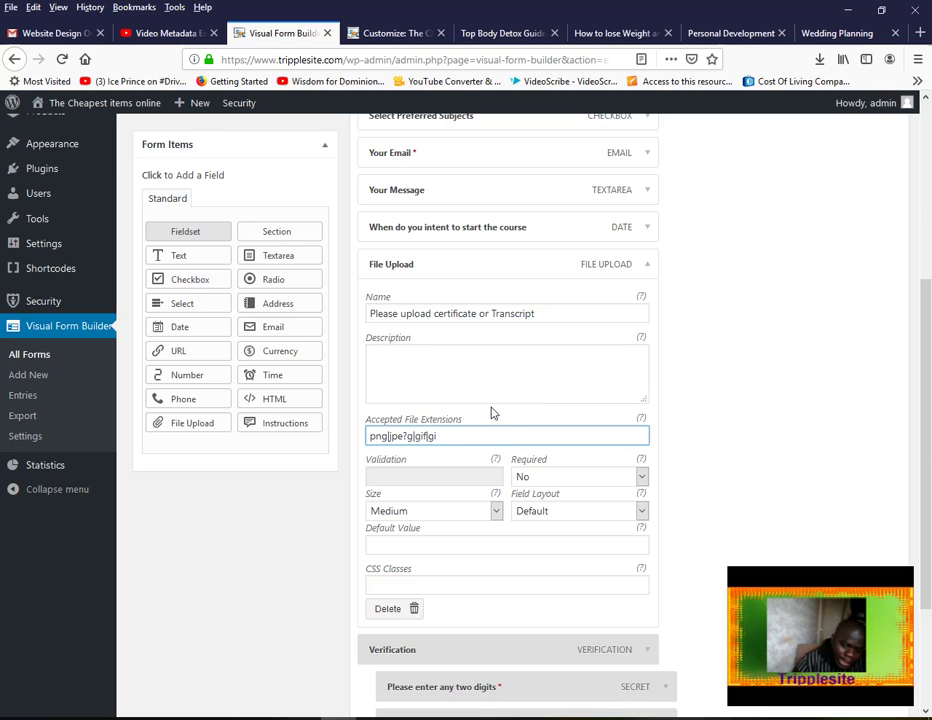
key(BackSpace)
text(pdf)
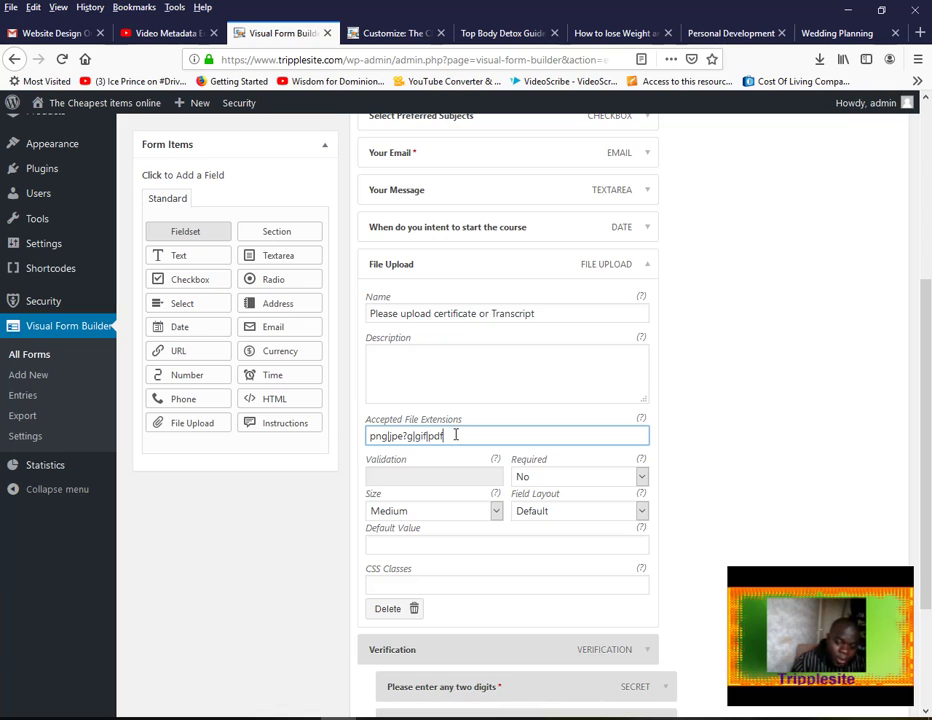
Add docx and txt so the extensions read png|jpe?g|gif|pdf|docx|txt
right_click(455, 435)
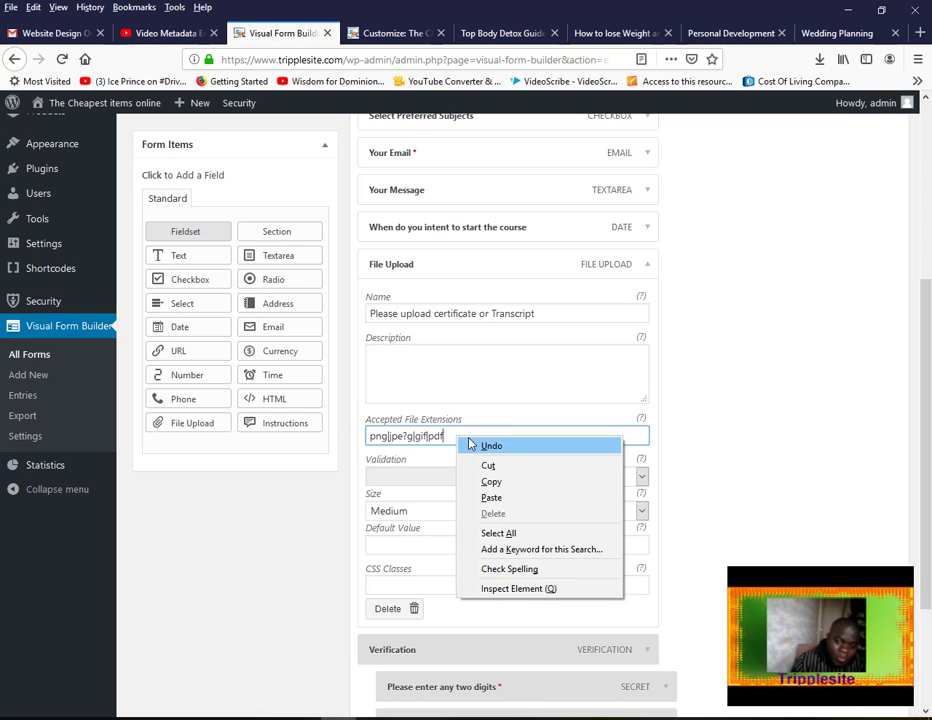
click(493, 498)
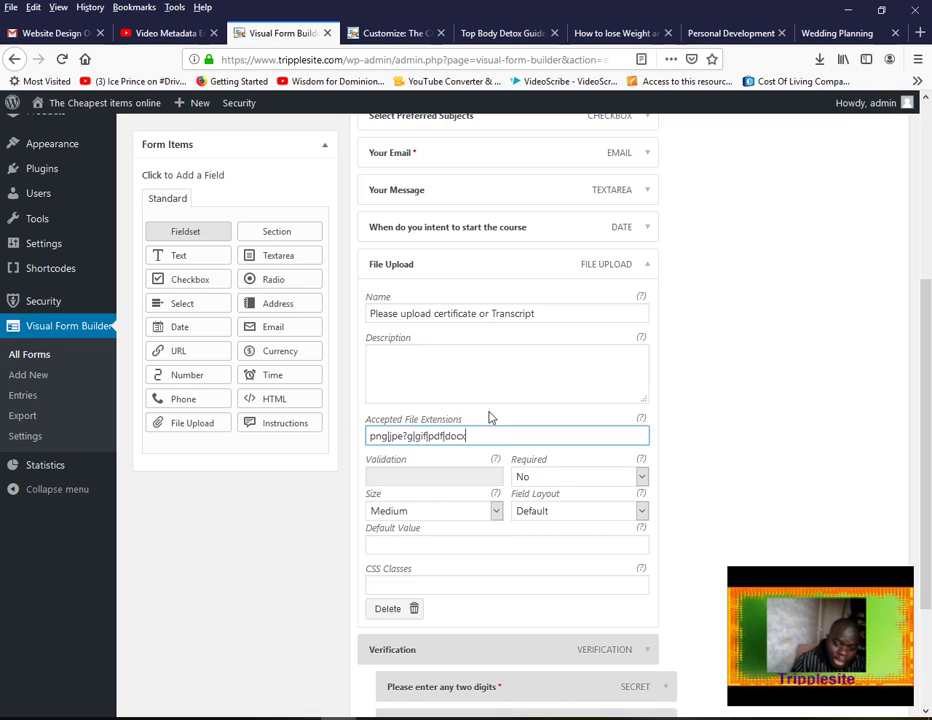
right_click(477, 436)
click(513, 498)
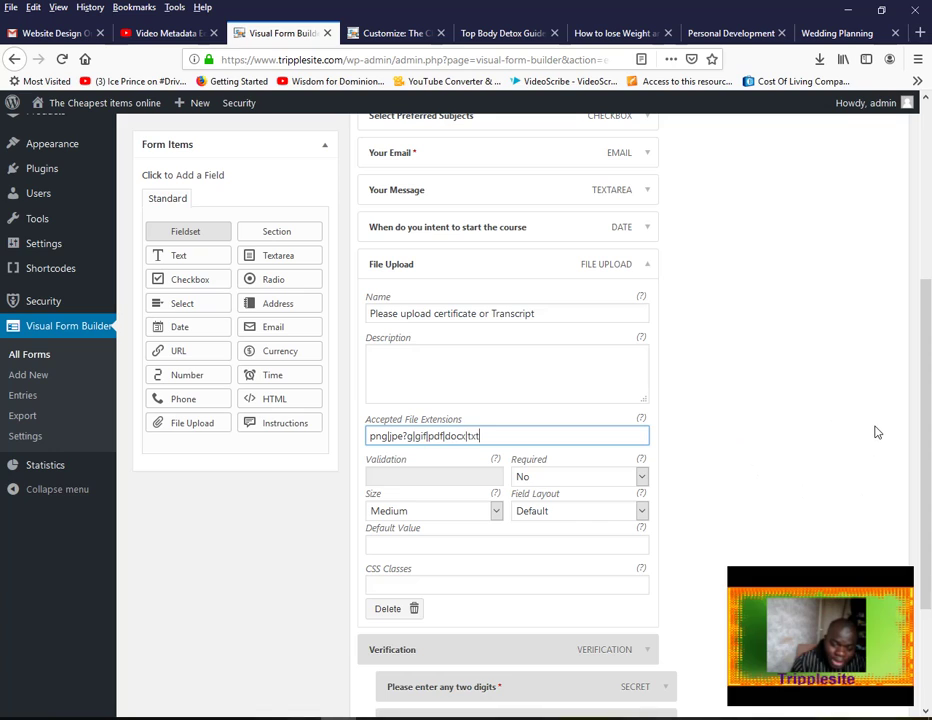
click(463, 435)
text(x)
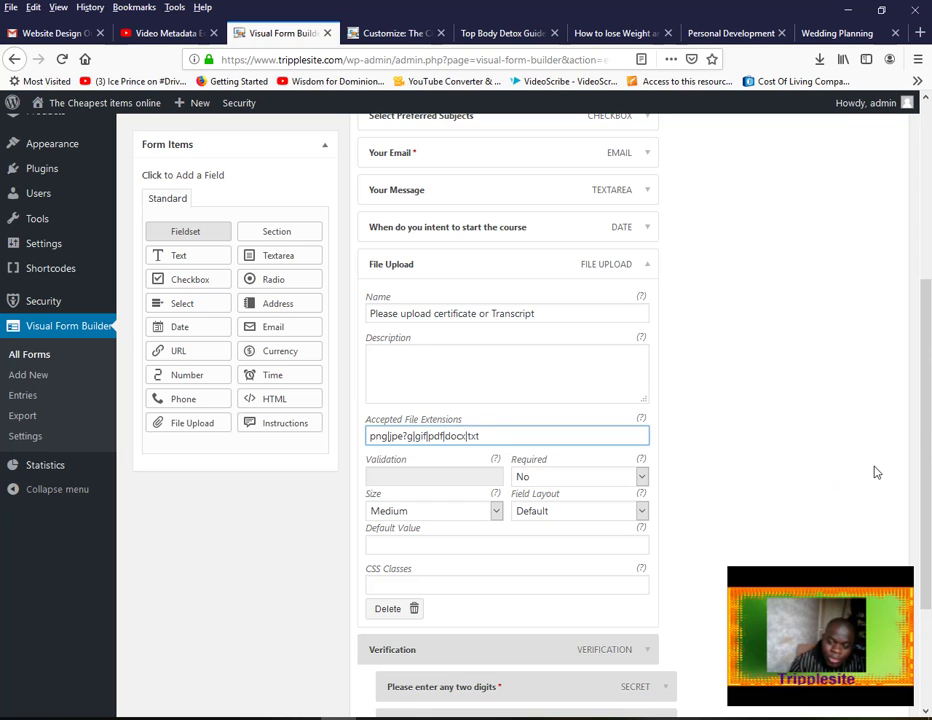
scroll(930, 312, up, 3)
Save the form, then open its settings and expand the Confirmation section
click(585, 209)
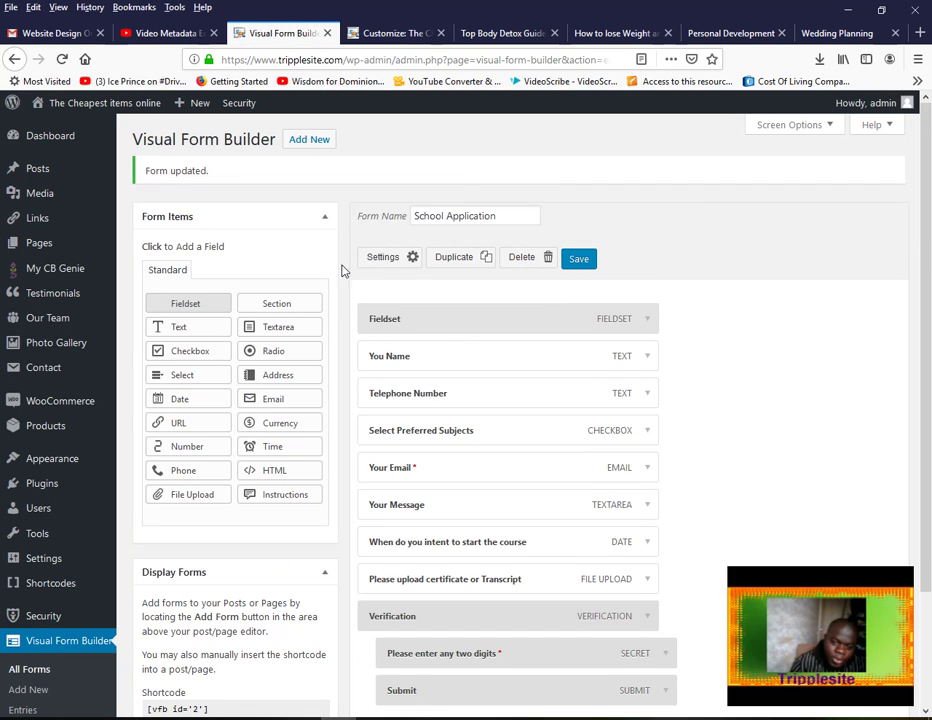
click(396, 262)
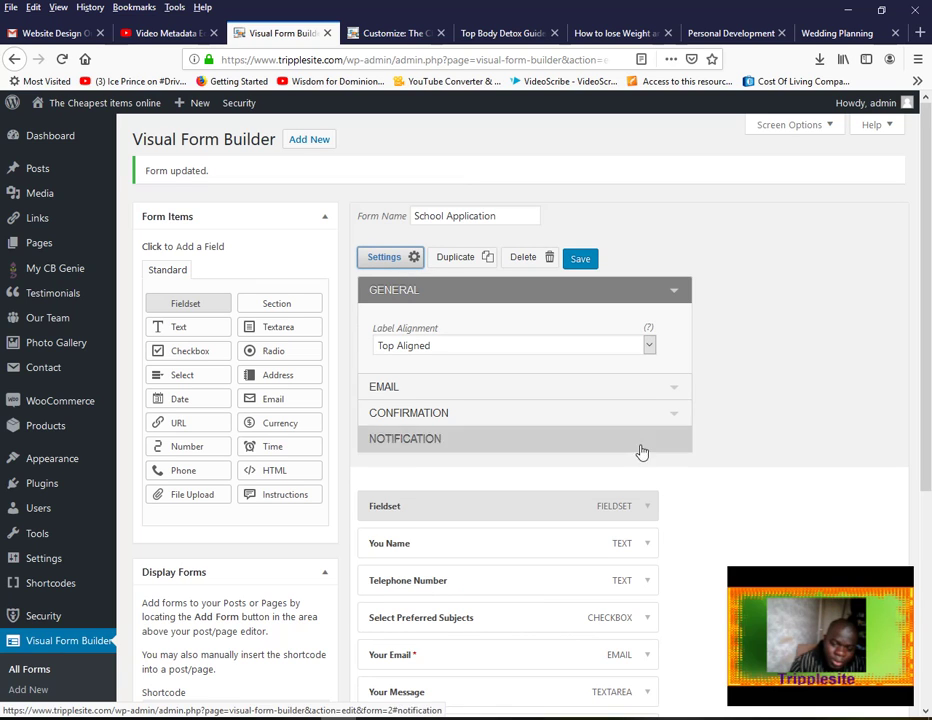
click(673, 391)
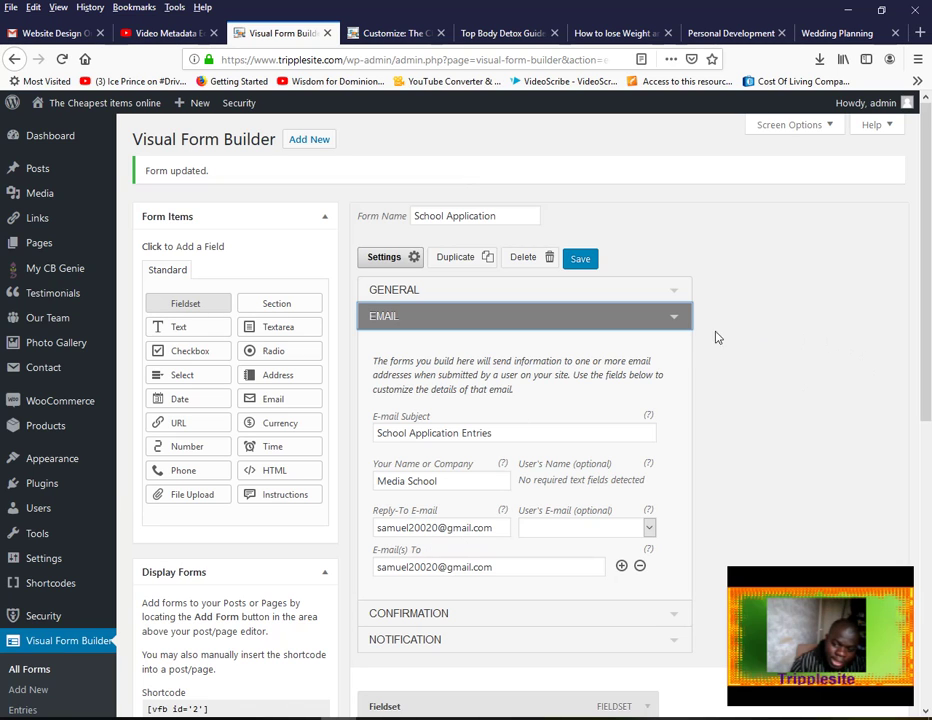
click(676, 322)
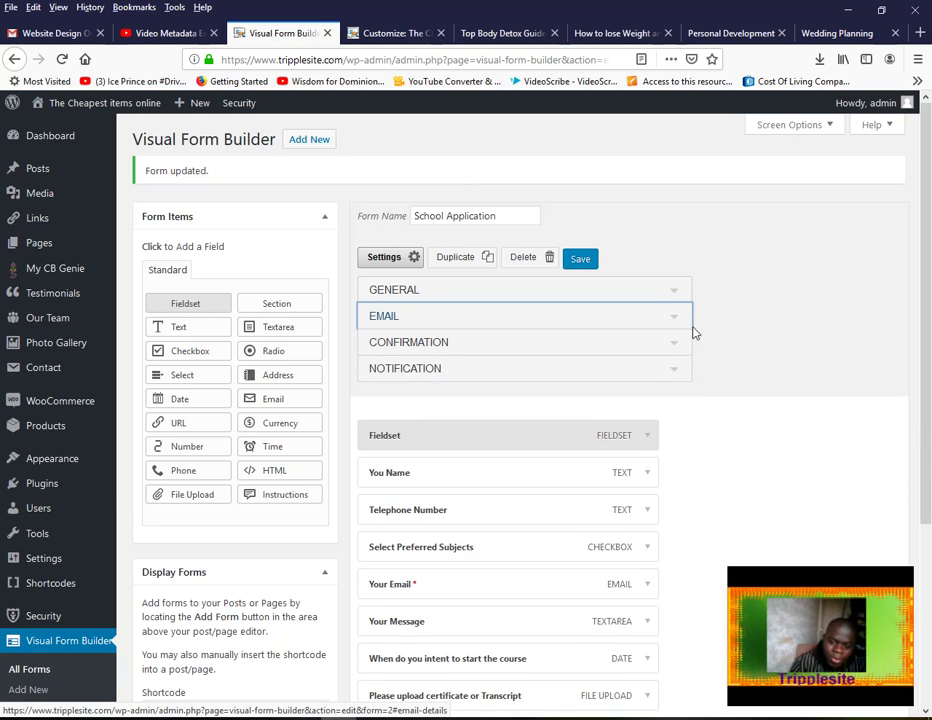
click(674, 347)
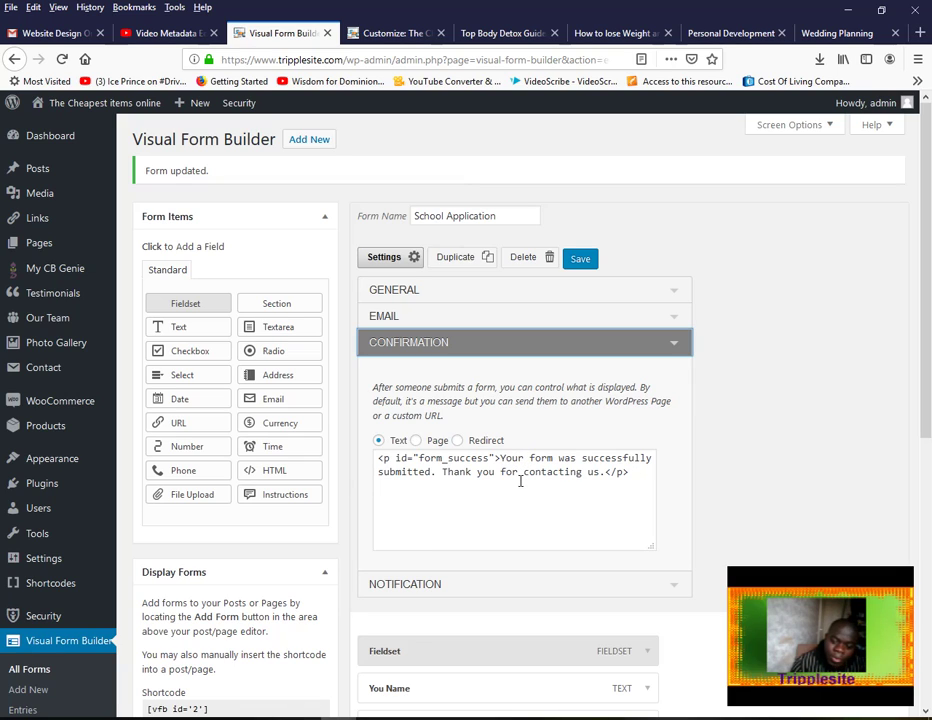
Append 'Our team will get back to you very soon.' to the confirmation message, then expand Notification
click(601, 477)
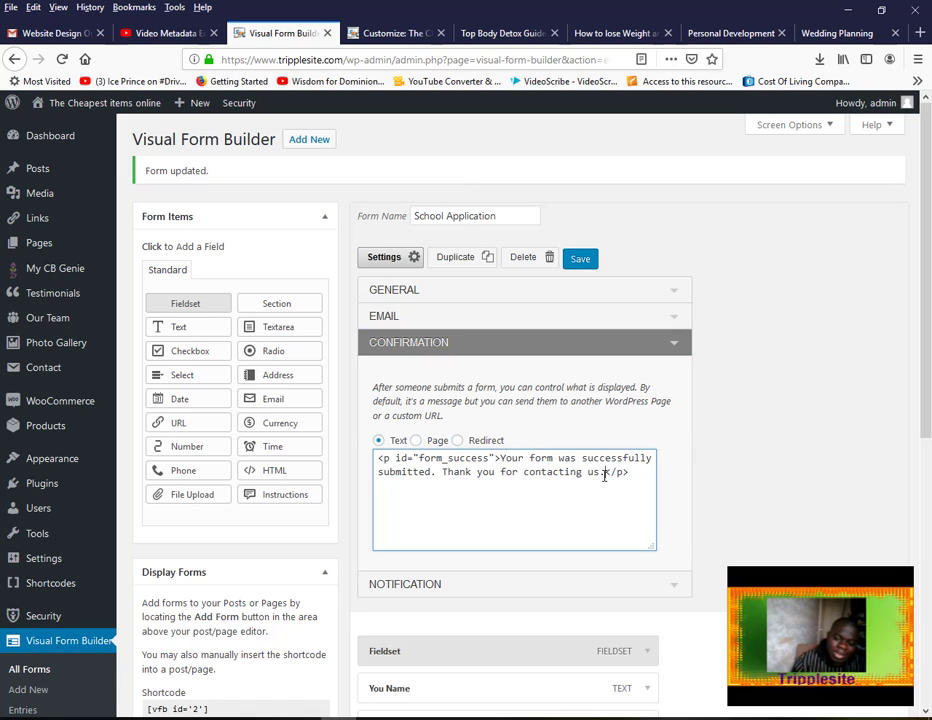
text(Our team will get bac)
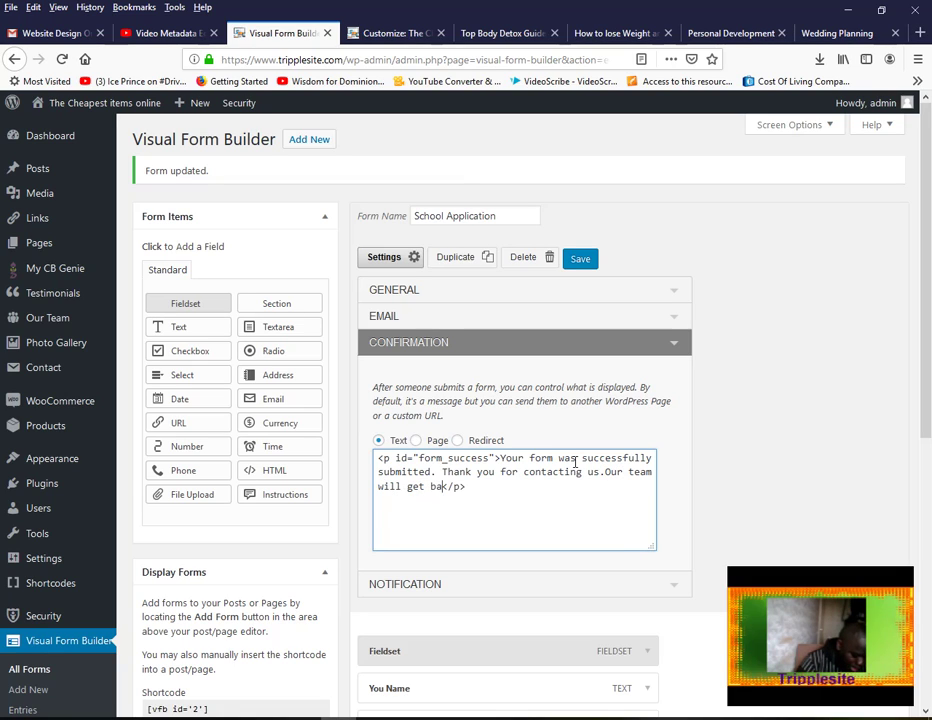
text(k to you very soon.)
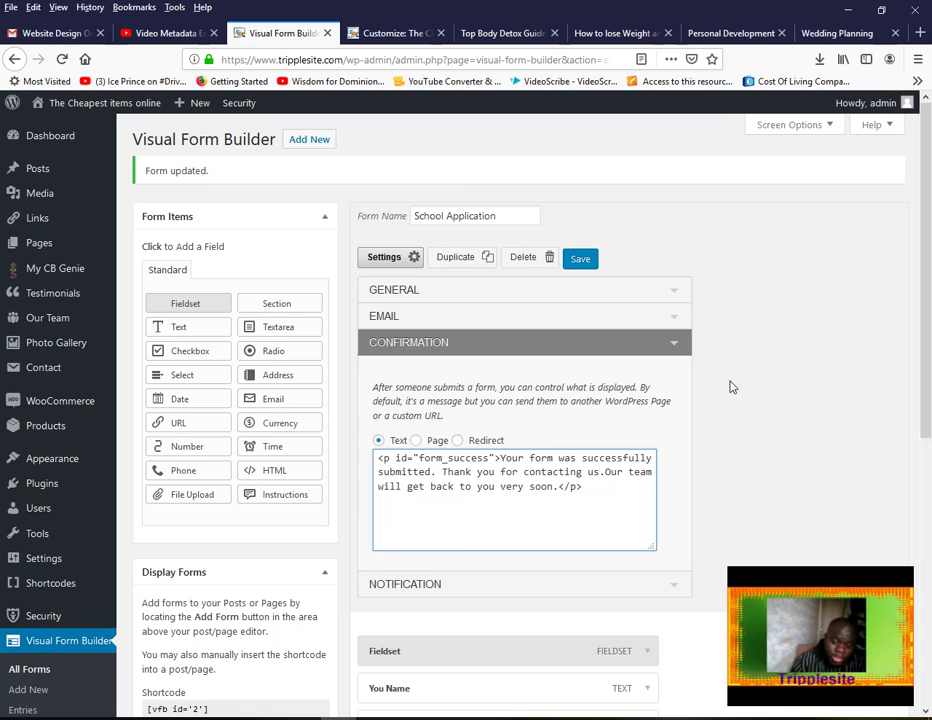
click(676, 350)
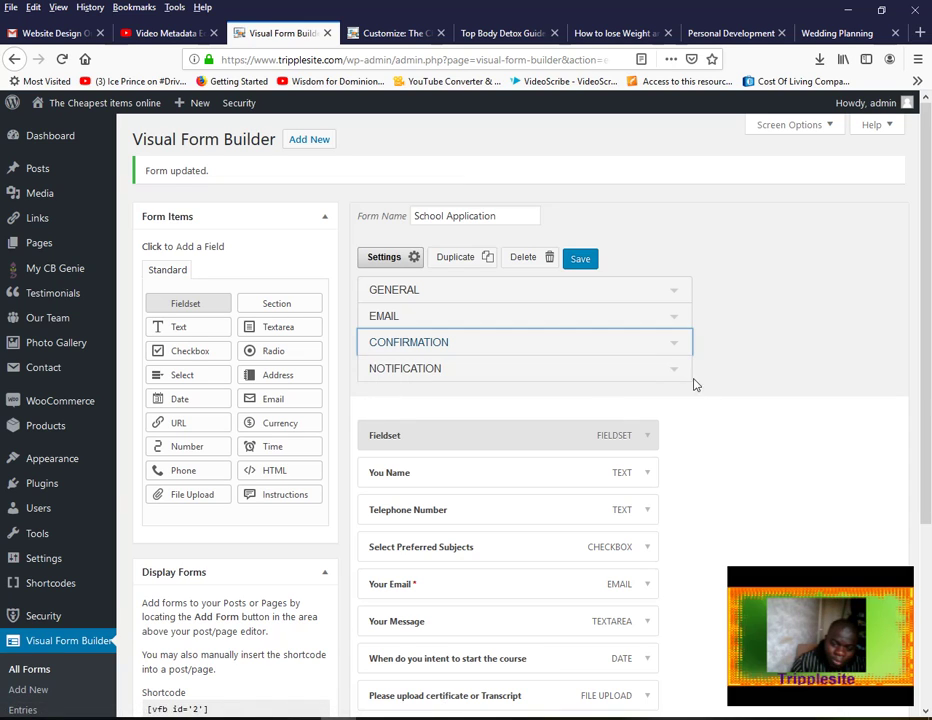
click(679, 372)
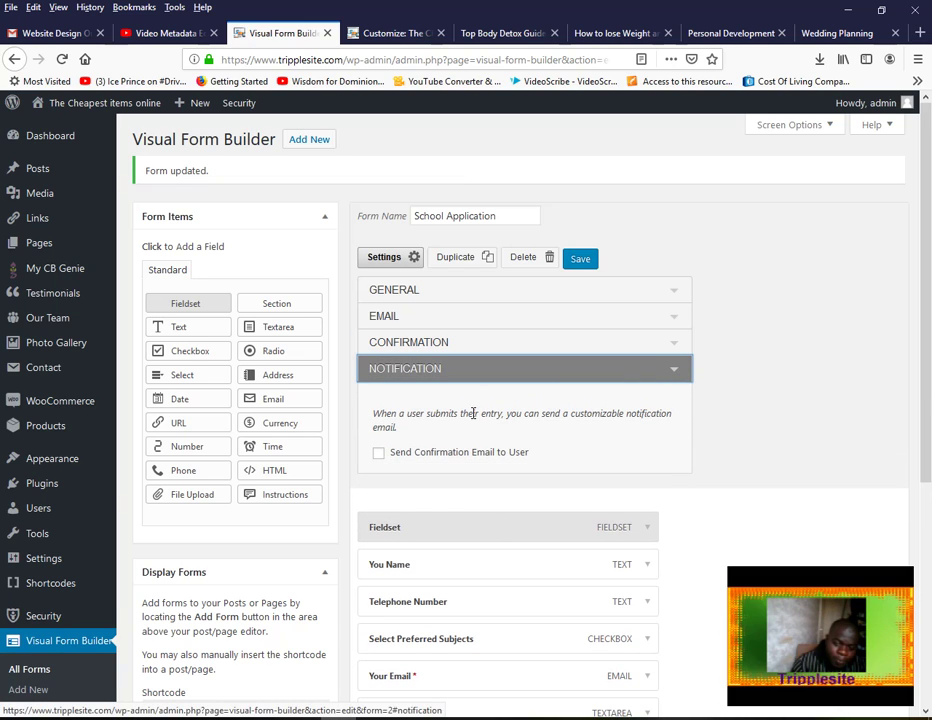
Save the form with Send Confirmation Email to User unticked, then collapse the settings
click(379, 455)
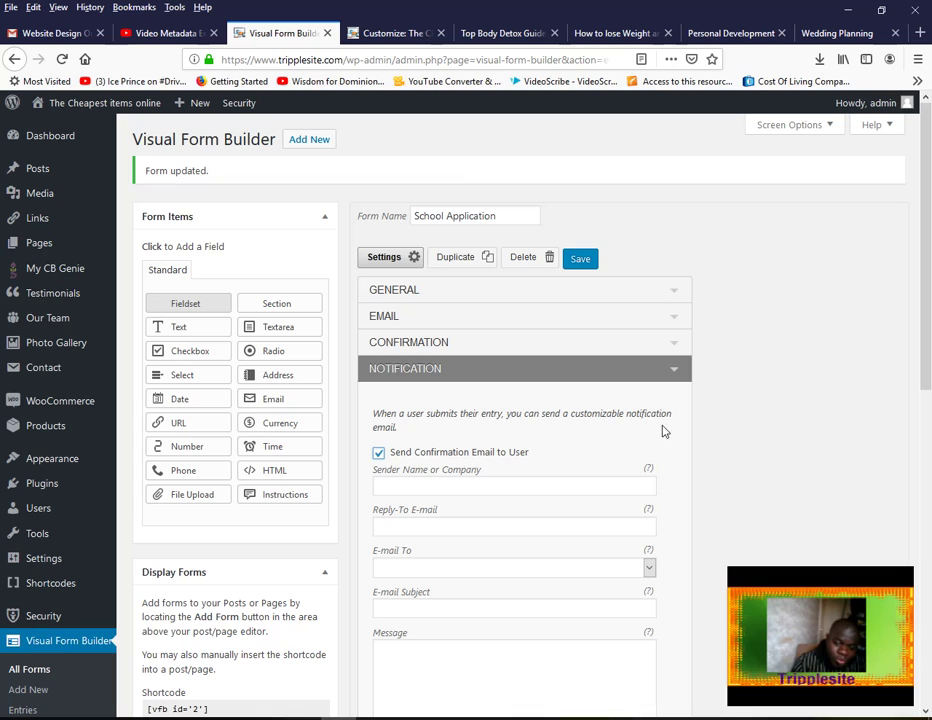
click(582, 260)
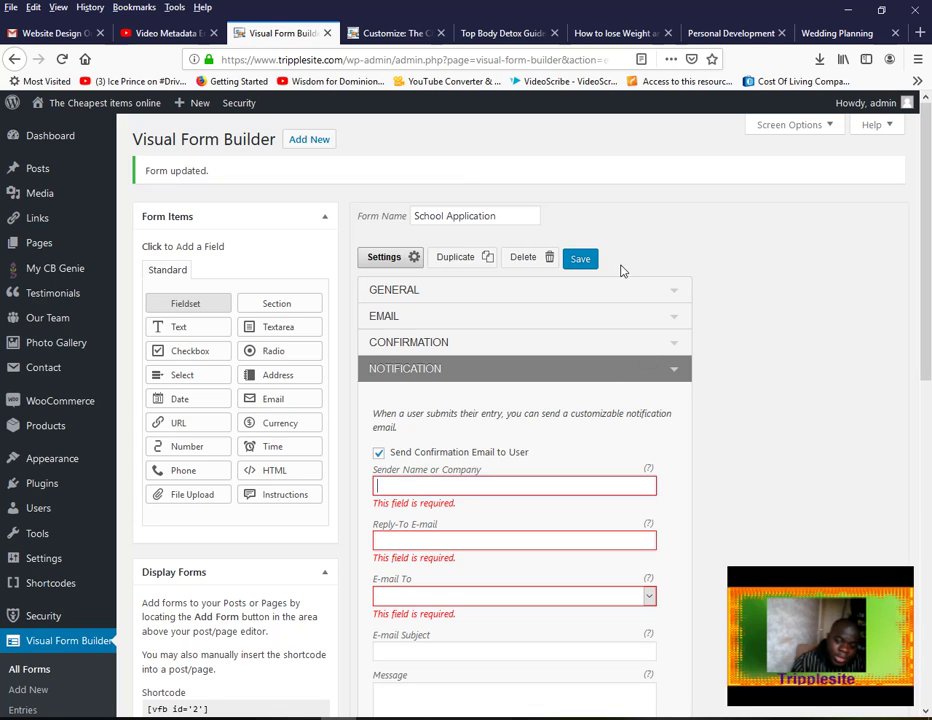
click(379, 454)
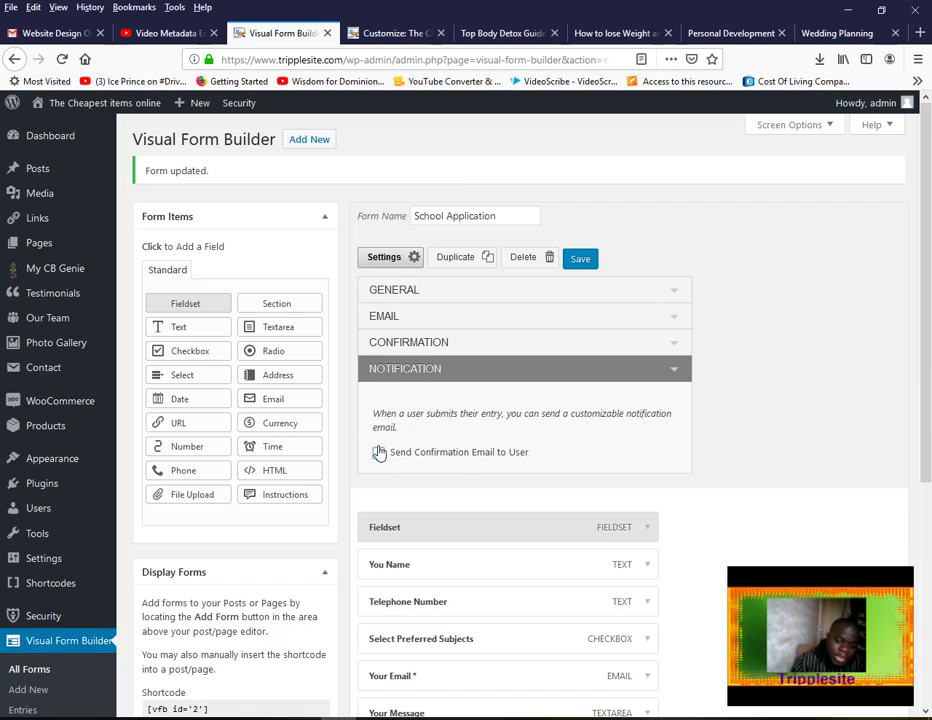
click(582, 260)
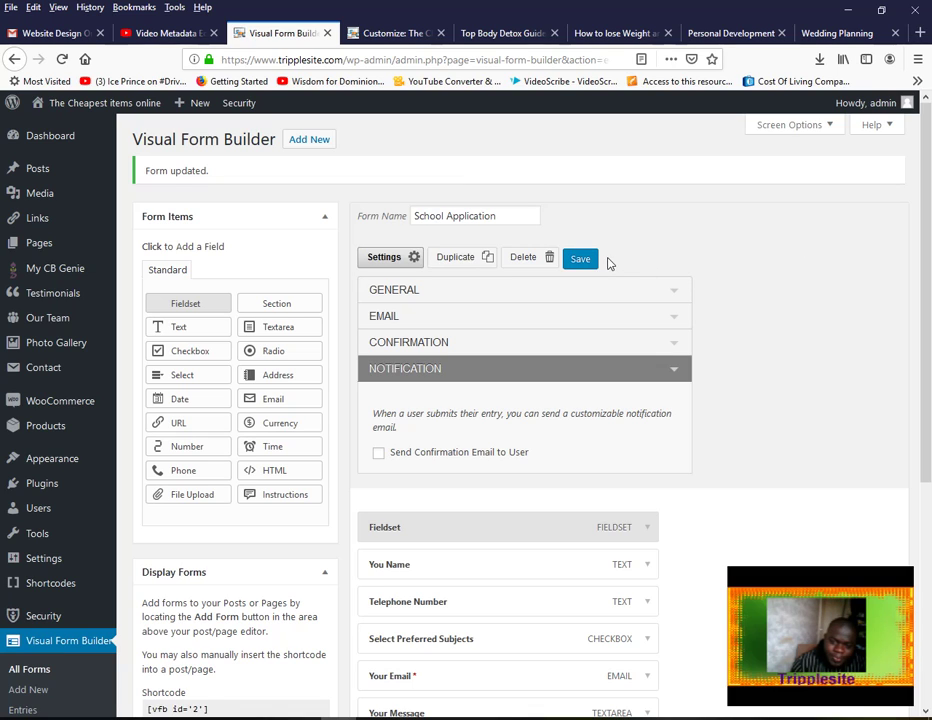
click(397, 264)
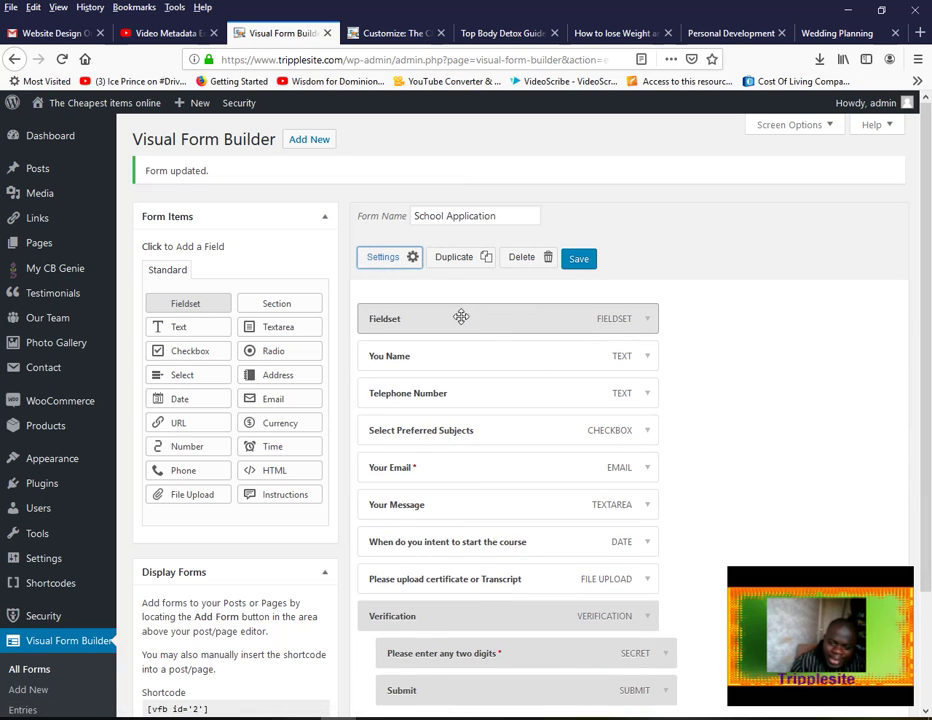
Change the Fieldset legend to 'School registration Application System' and save the form
click(647, 319)
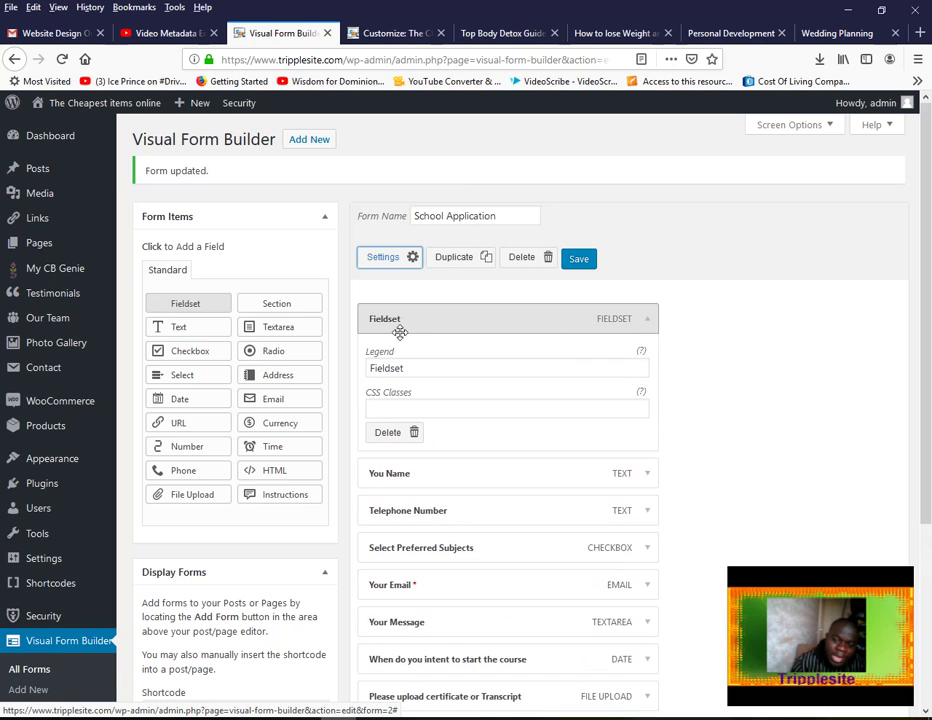
double_click(418, 370)
click(415, 370)
drag(415, 369, 366, 368)
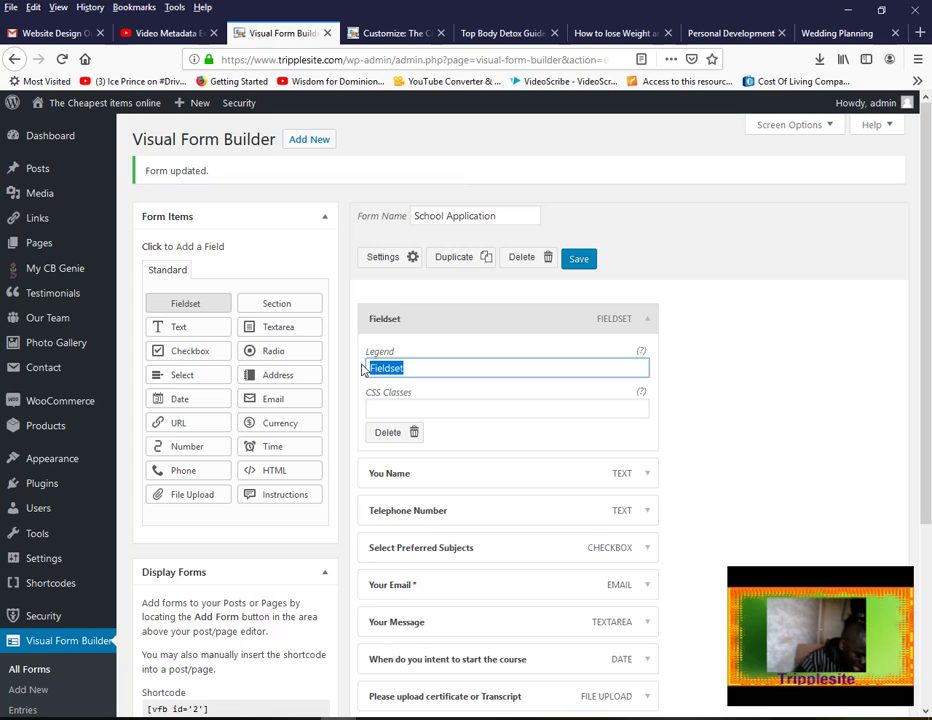
text(School registration A)
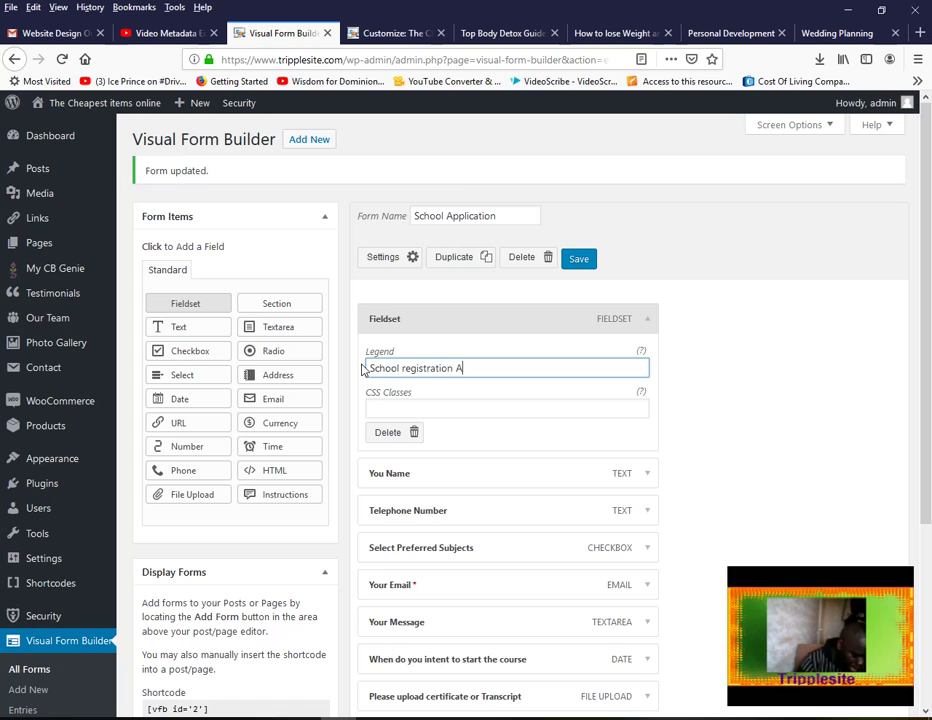
text(cation System)
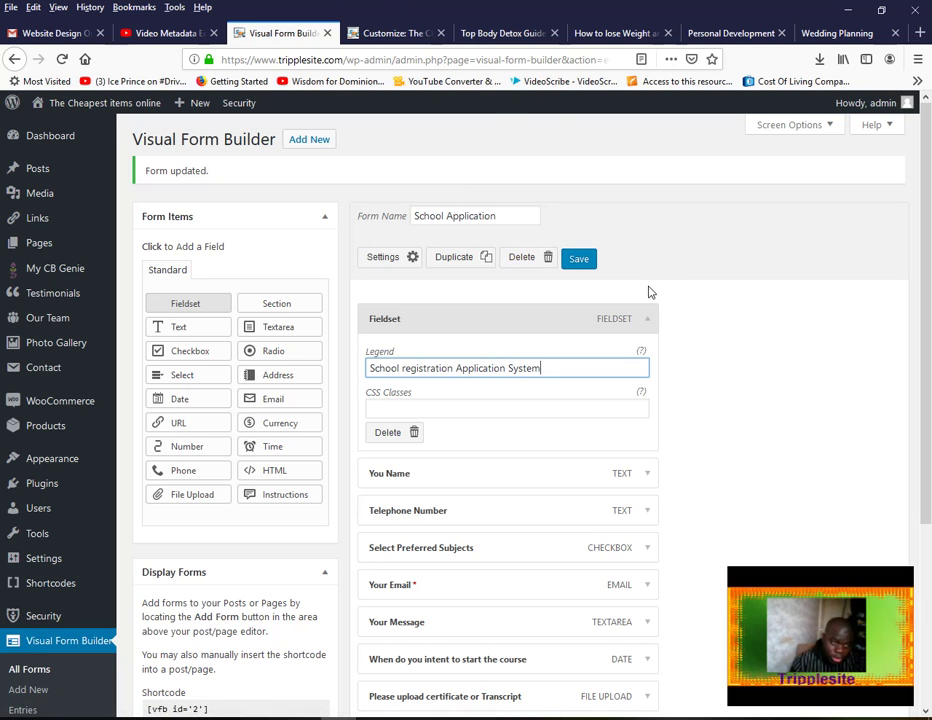
click(581, 263)
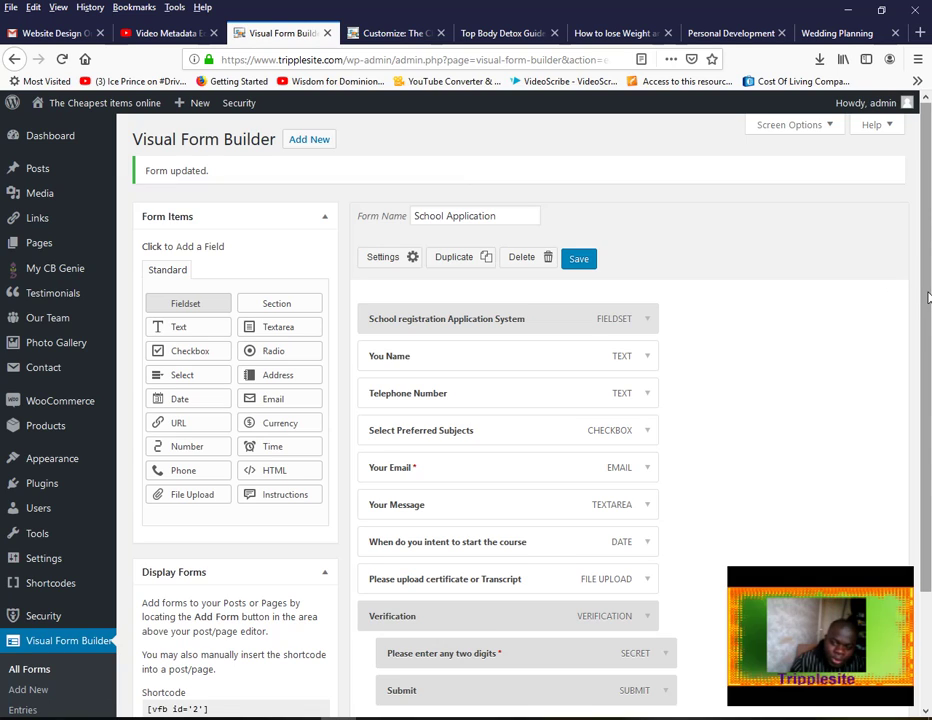
drag(928, 297, 928, 359)
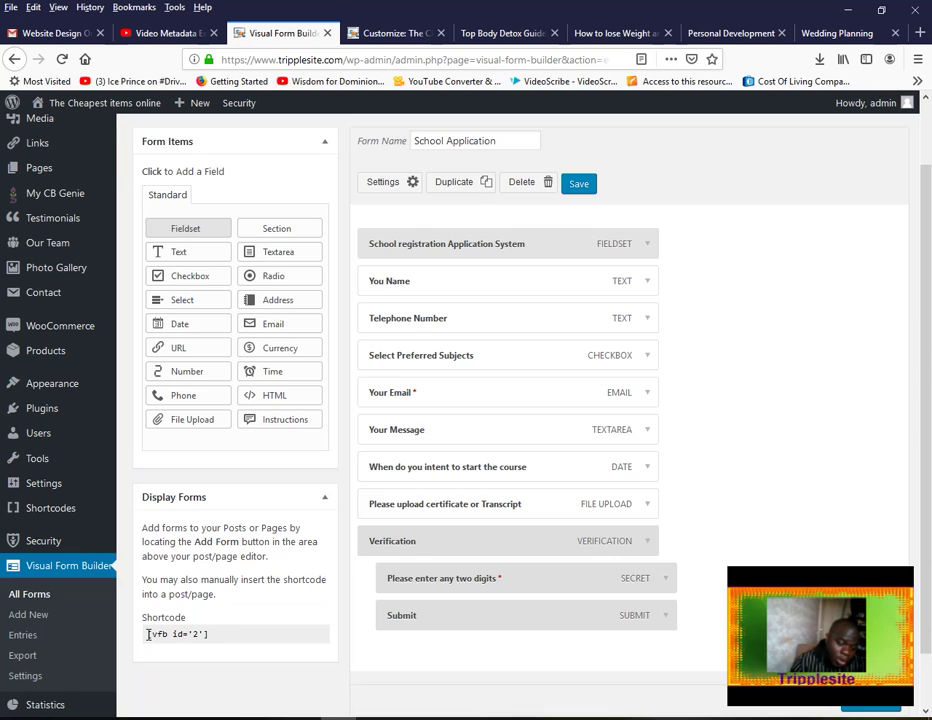
Copy the form's [vfb id='2'] shortcode
drag(148, 634, 208, 634)
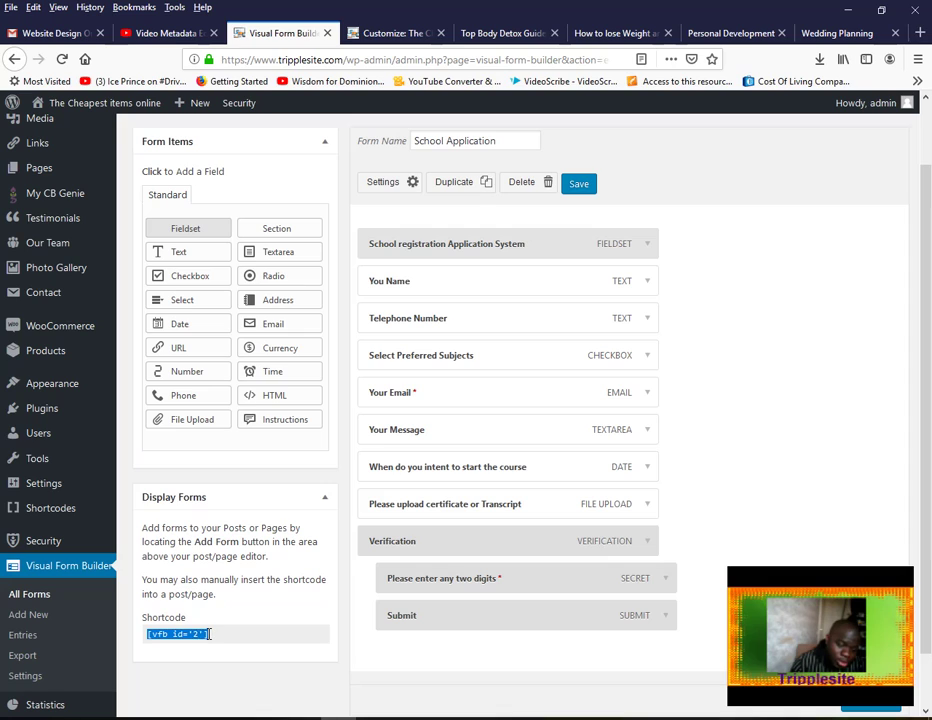
right_click(196, 634)
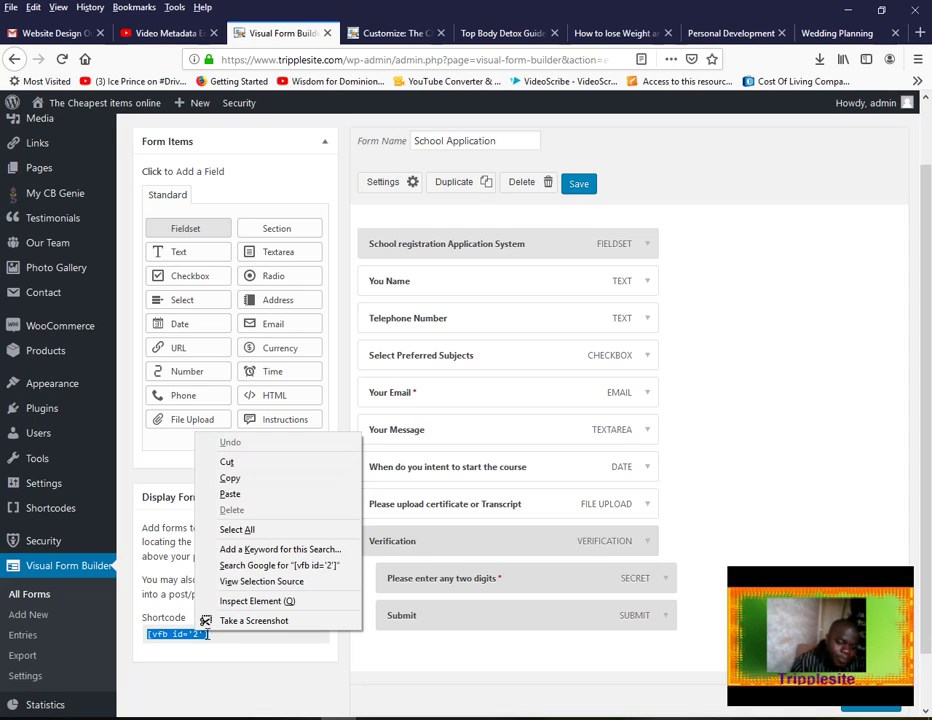
click(249, 483)
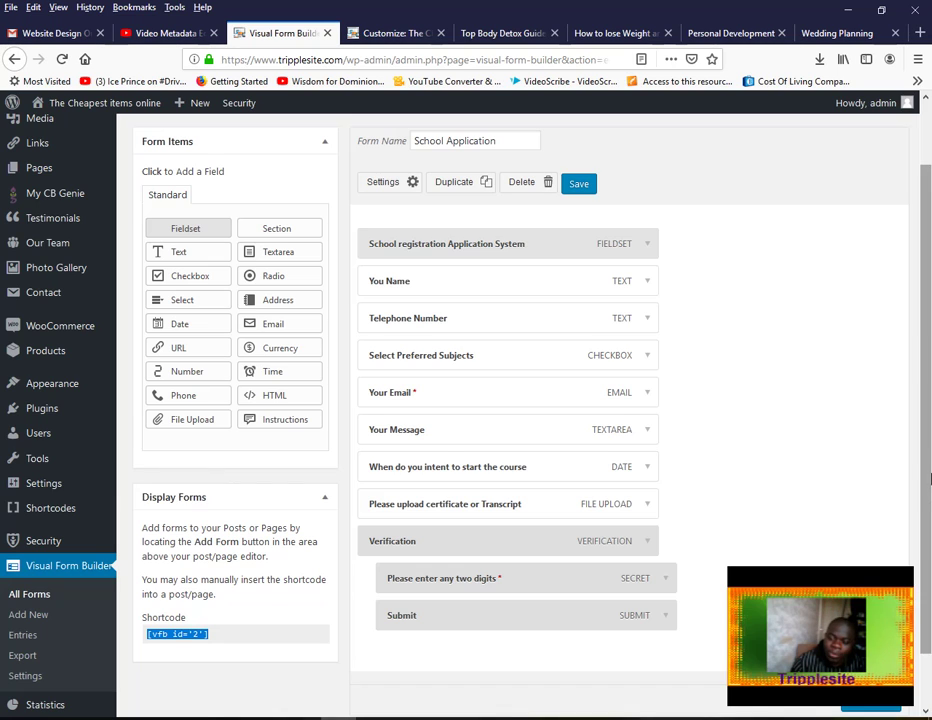
Start a new page in another tab and title it 'Apply'
scroll(928, 211, up, 2)
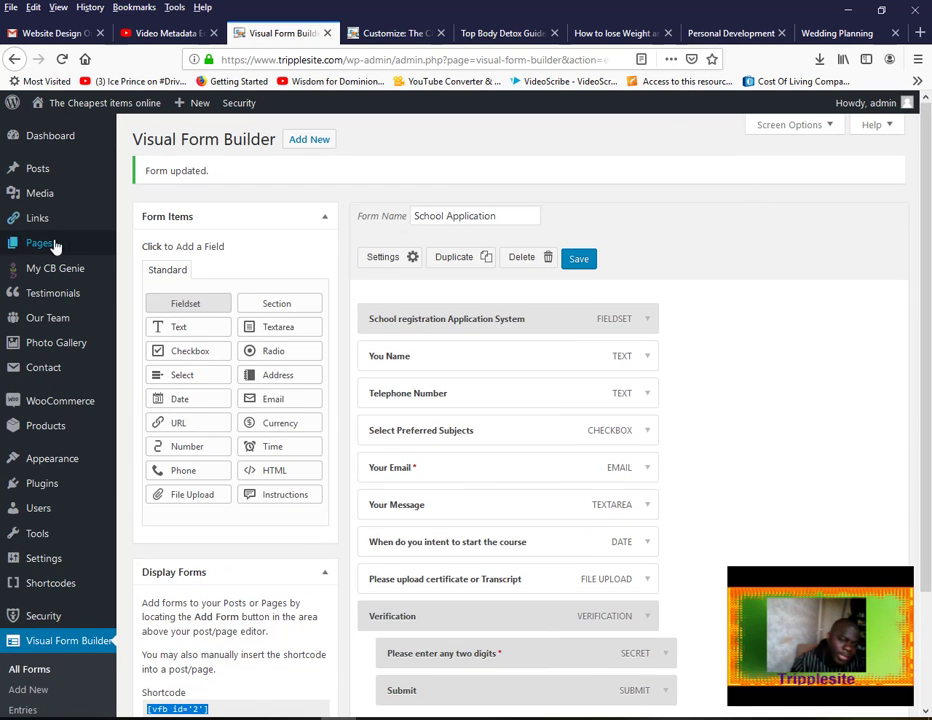
mouse_move(42, 247)
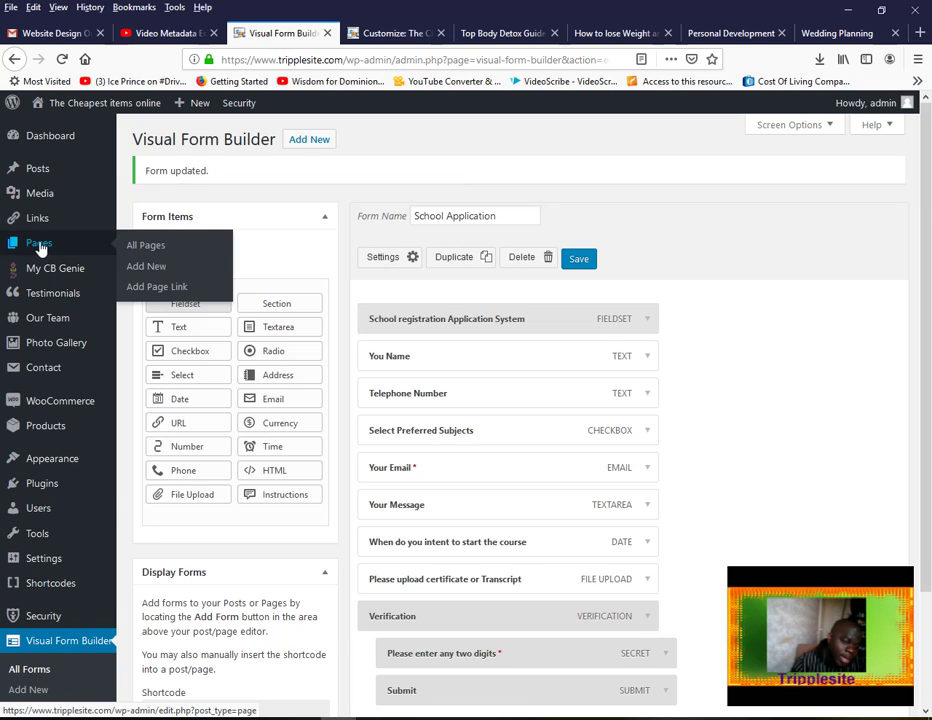
right_click(155, 268)
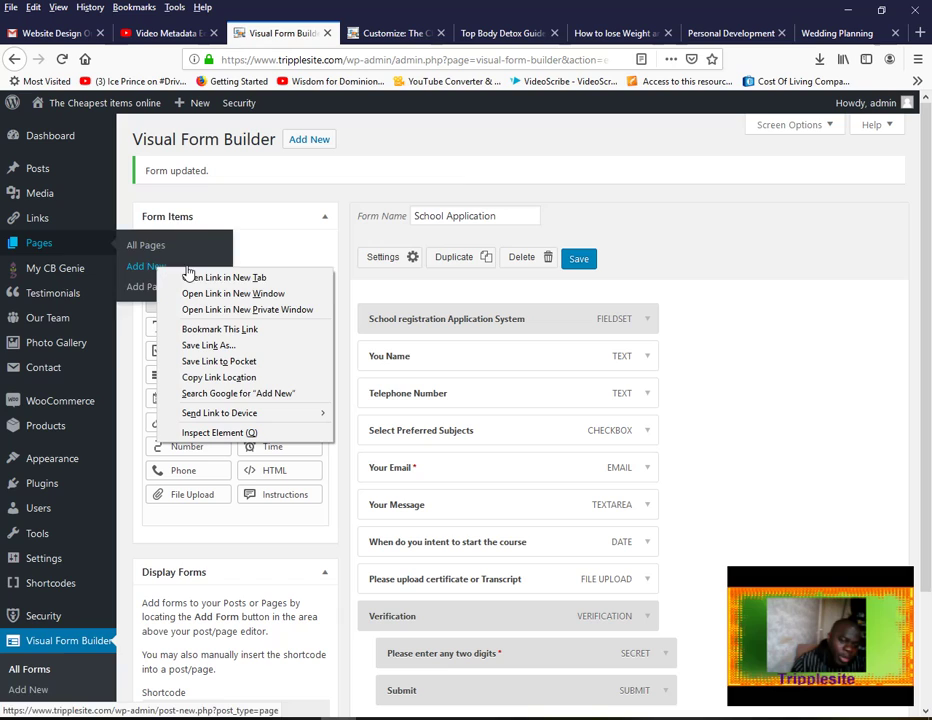
click(215, 216)
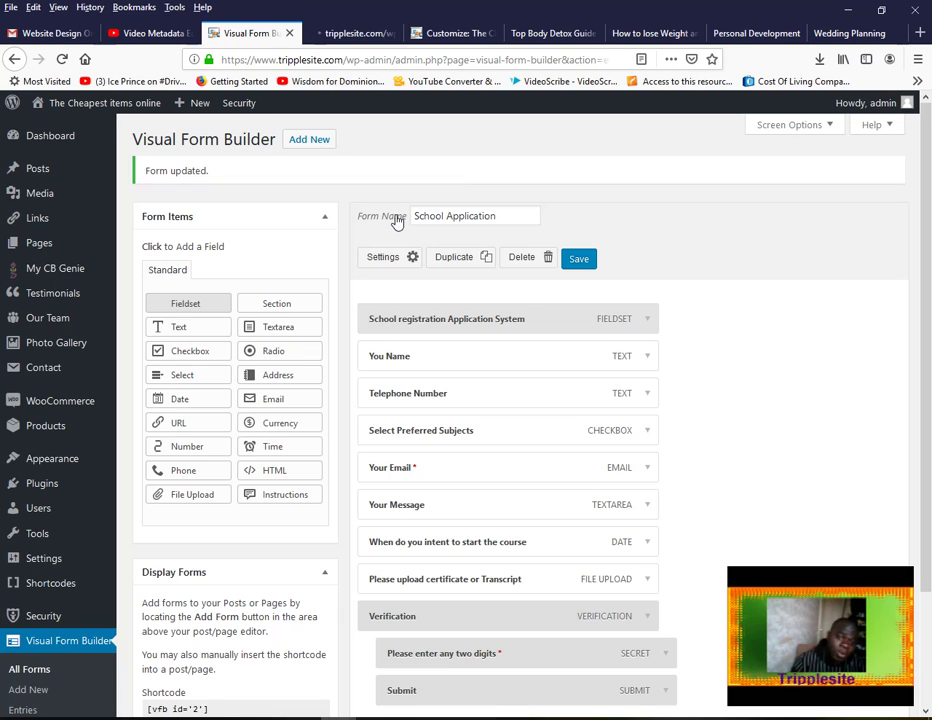
click(352, 33)
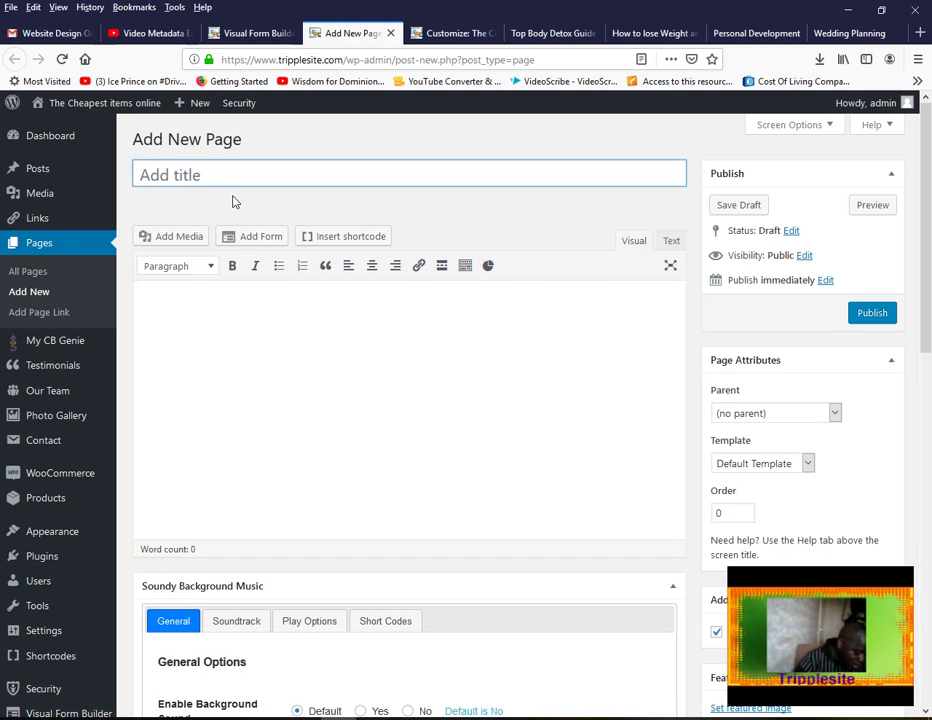
text(S)
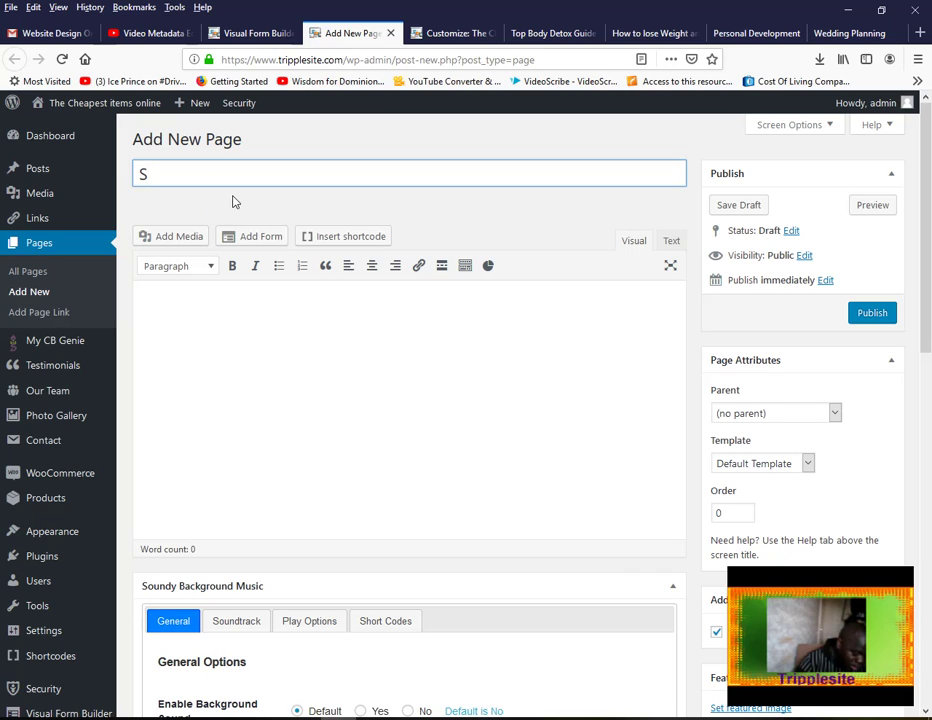
key(BackSpace)
text(Application)
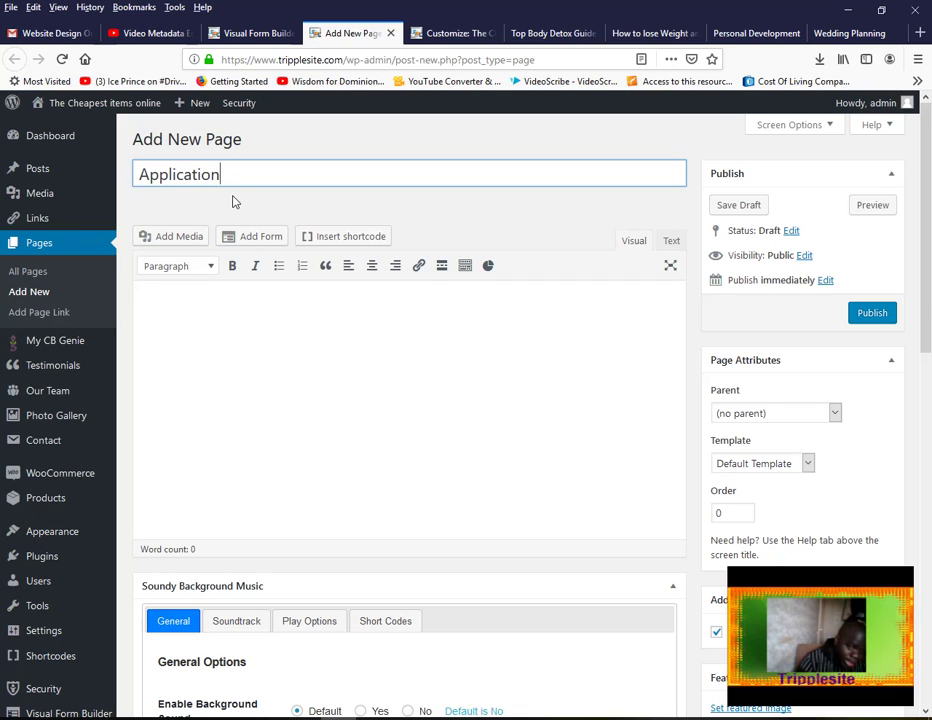
key(BackSpace)
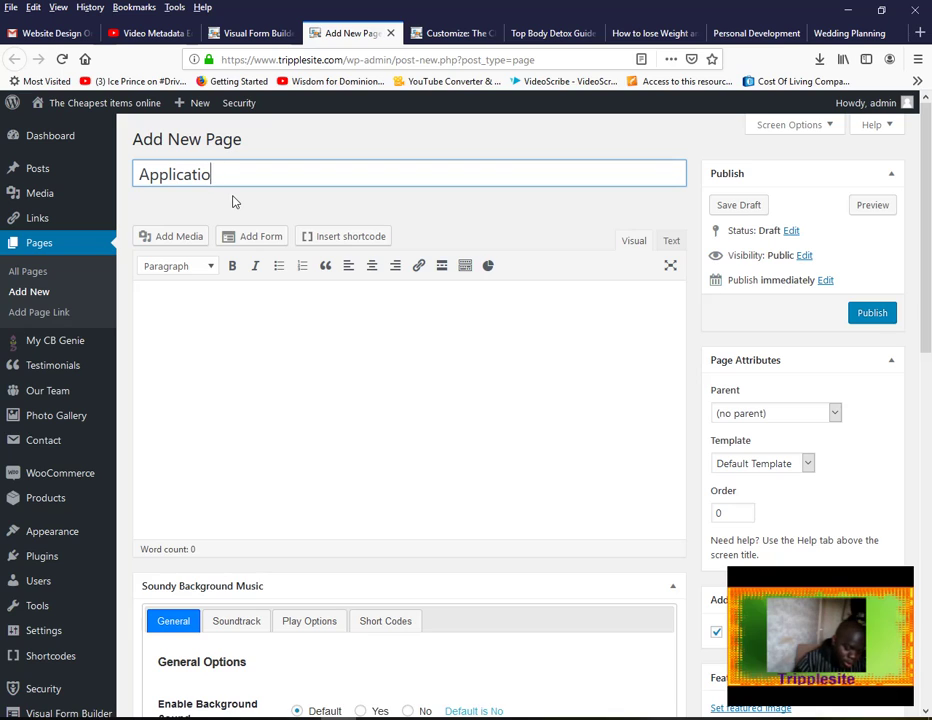
key(BackSpace)
key(BackSpace)
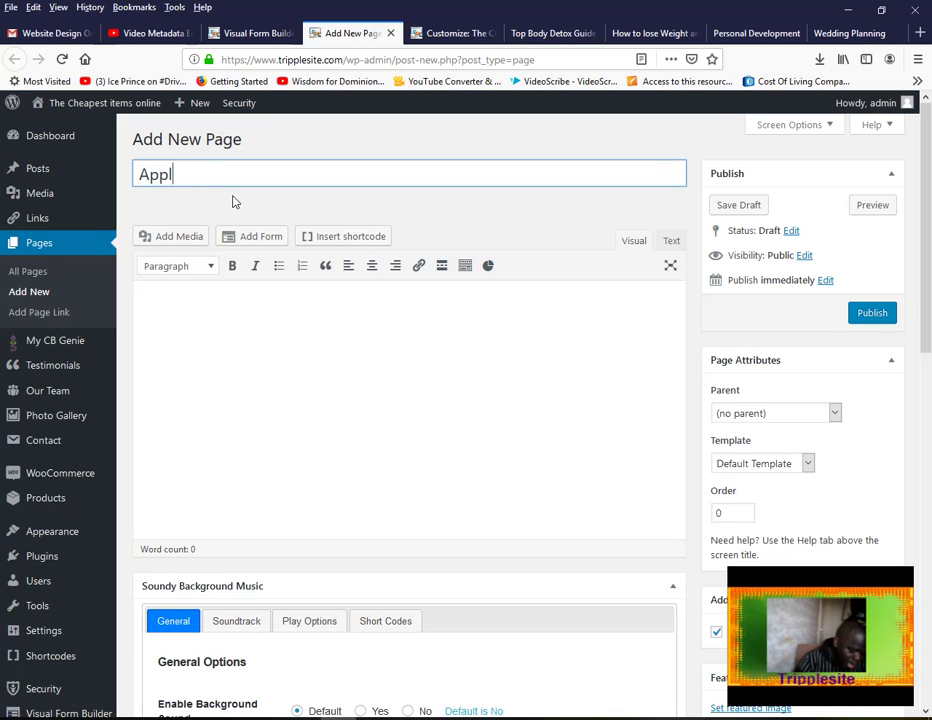
click(250, 343)
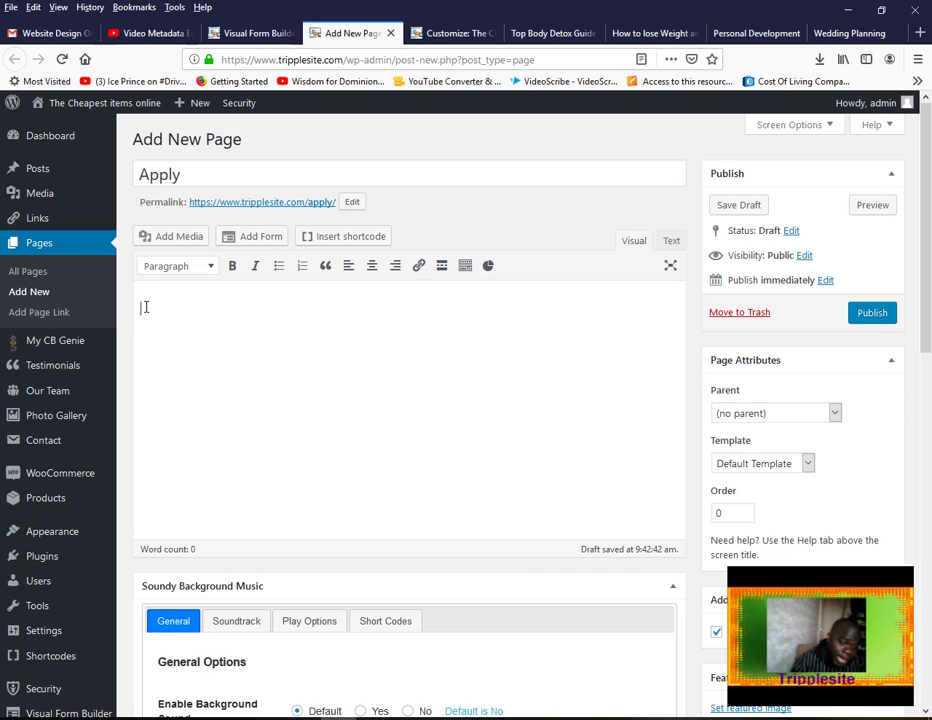
right_click(145, 307)
Paste the [vfb id='2'] shortcode into the Apply page body, publish it and view the page
click(204, 369)
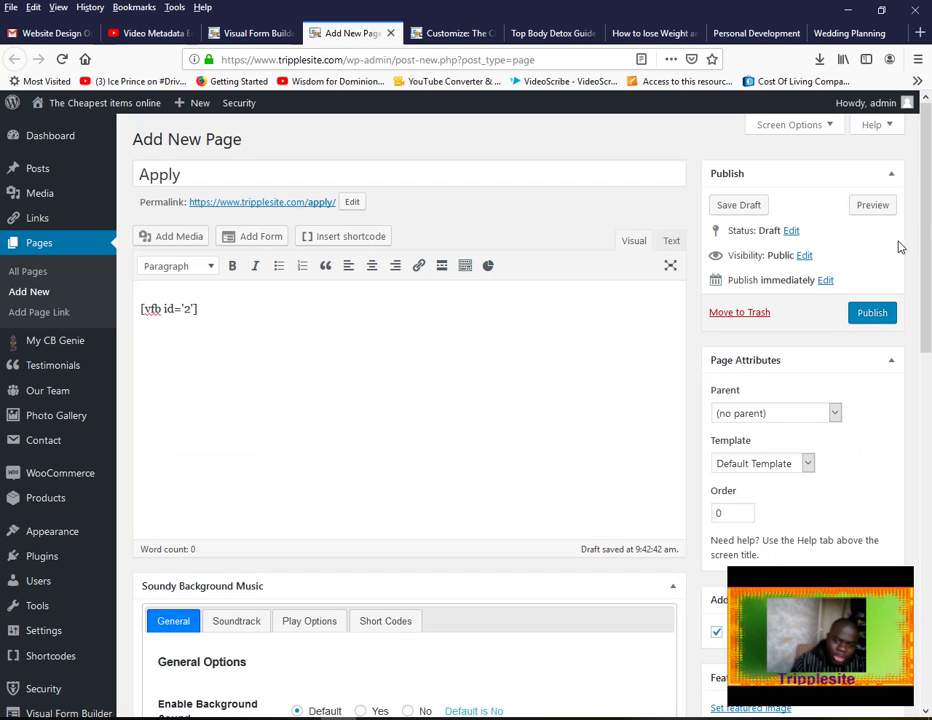
click(874, 313)
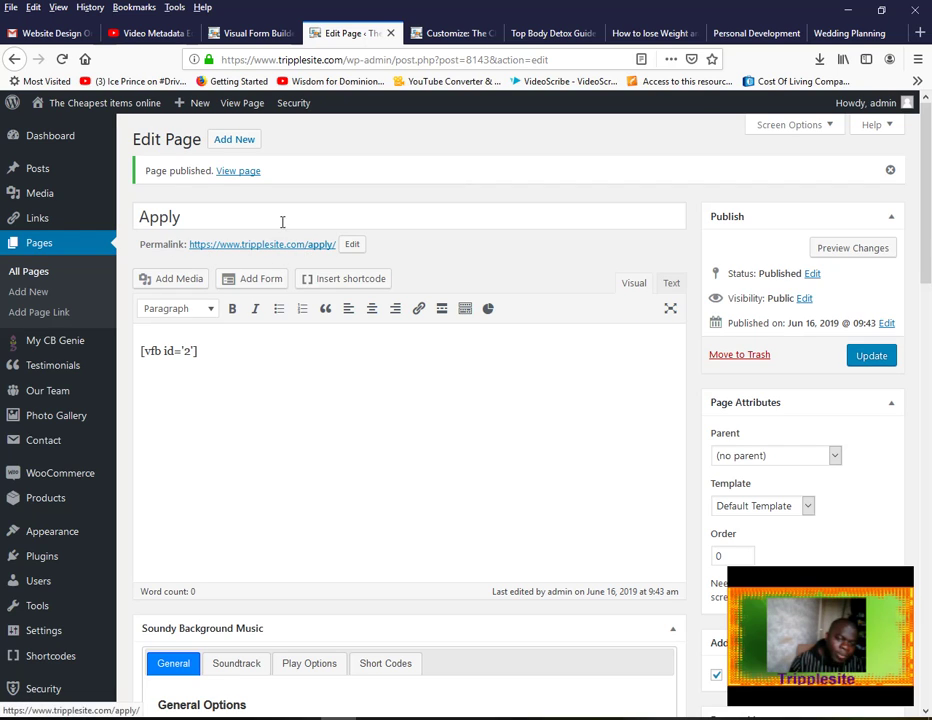
click(238, 171)
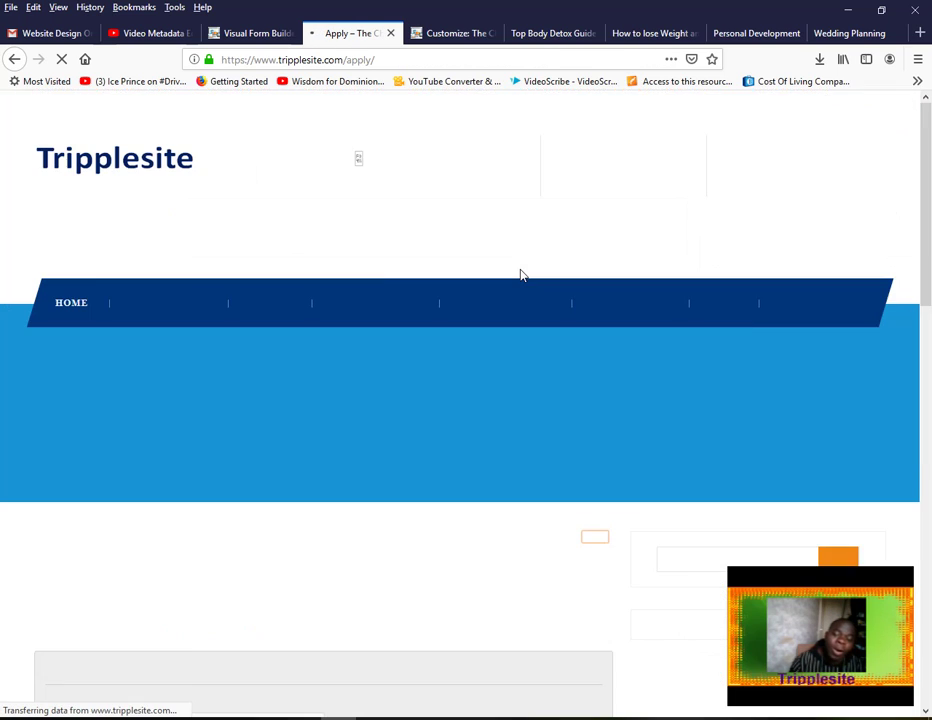
Scroll to the form and enter a test name and telephone number
drag(930, 170, 928, 335)
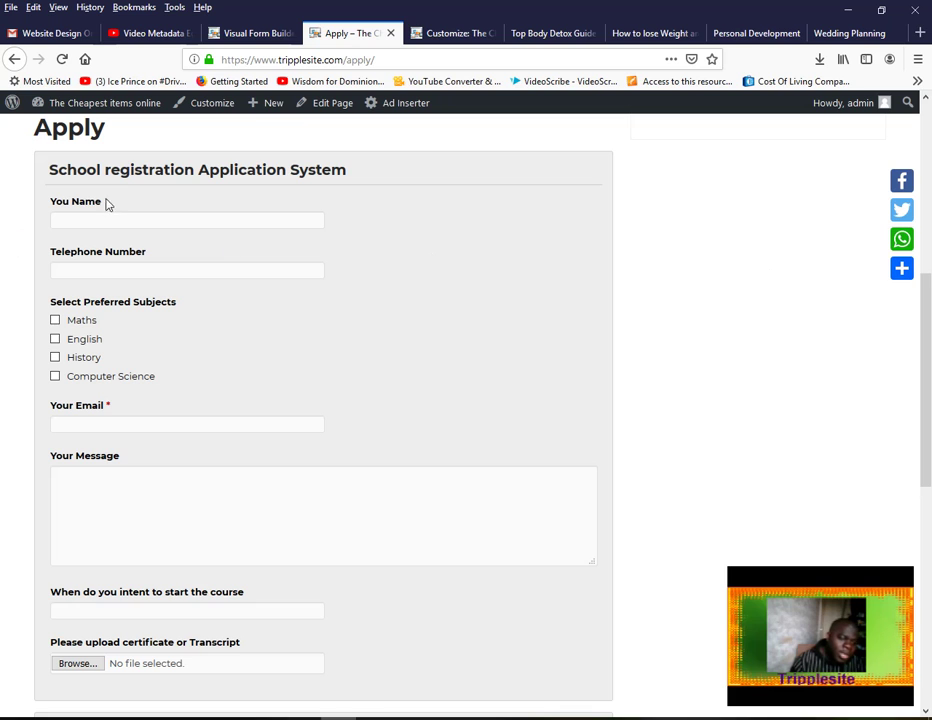
drag(922, 333, 883, 315)
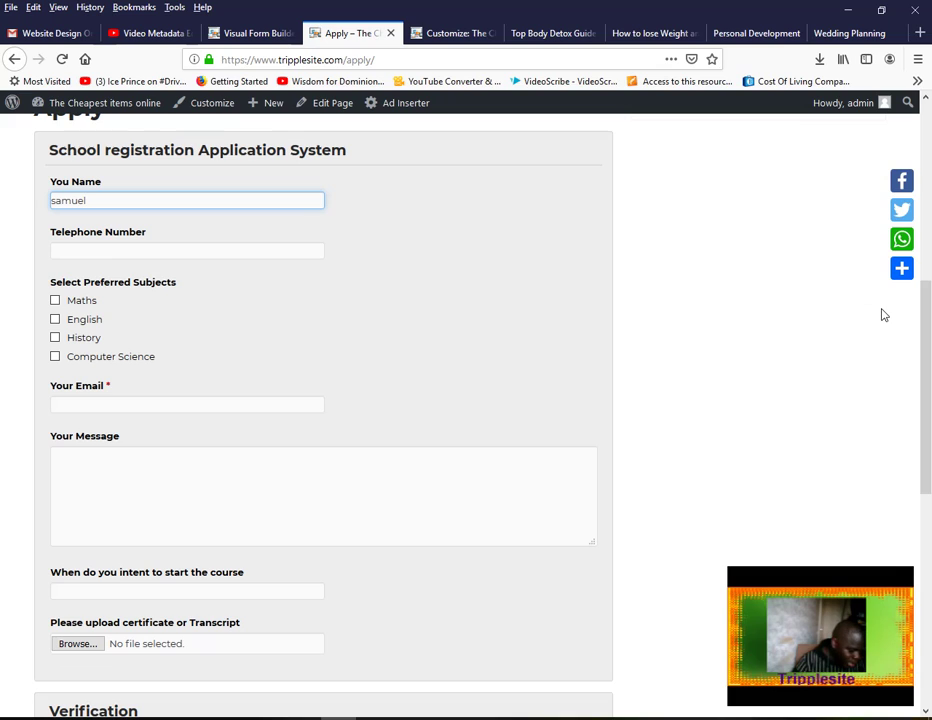
key(Tab)
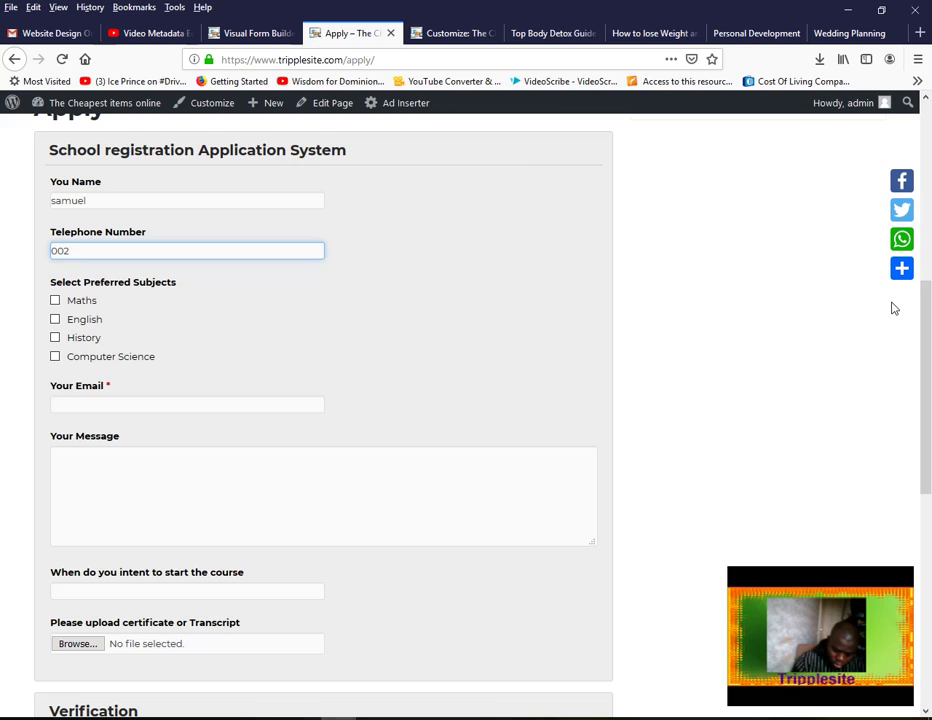
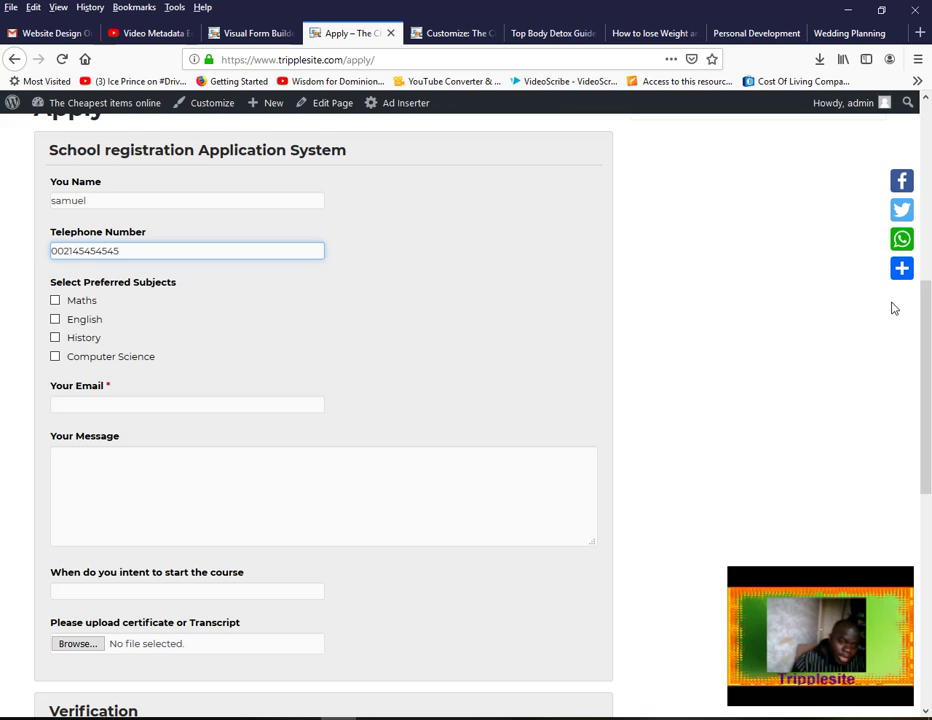
Tick Maths, English and Computer Science, then fill in the email and message fields
key(Tab)
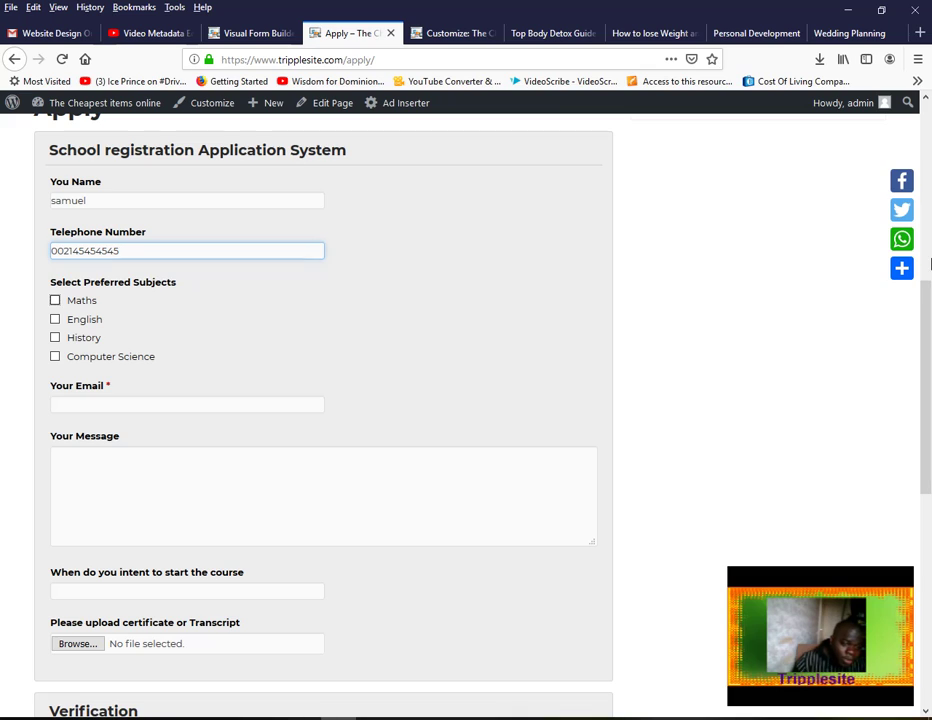
click(55, 301)
click(55, 319)
click(55, 357)
click(182, 399)
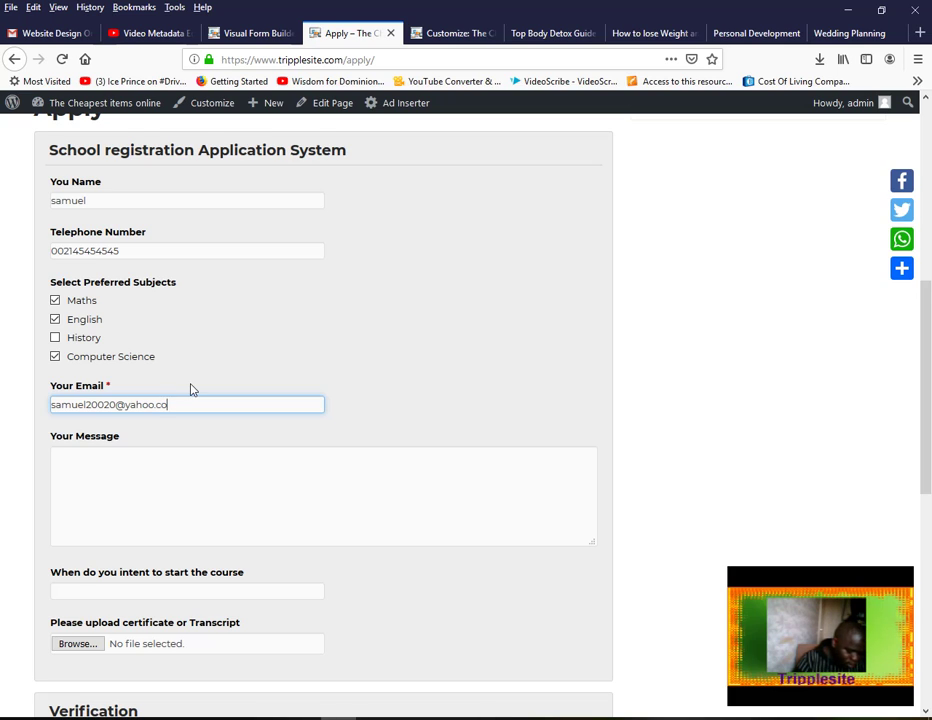
click(199, 499)
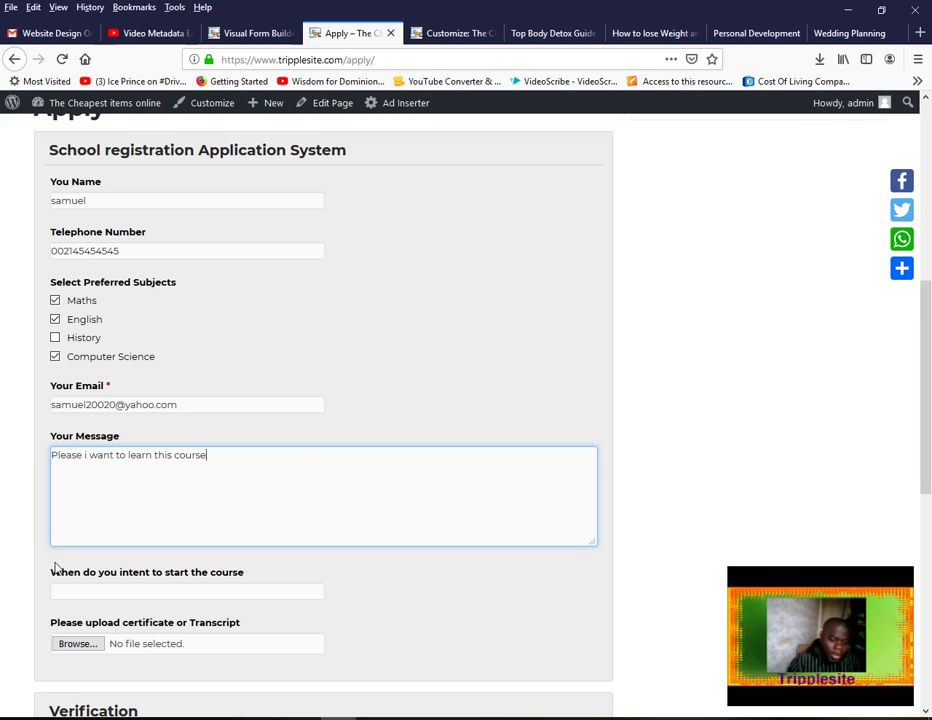
Choose July 31, 2019 in the course start date picker, filling in 07/31/2019
click(205, 590)
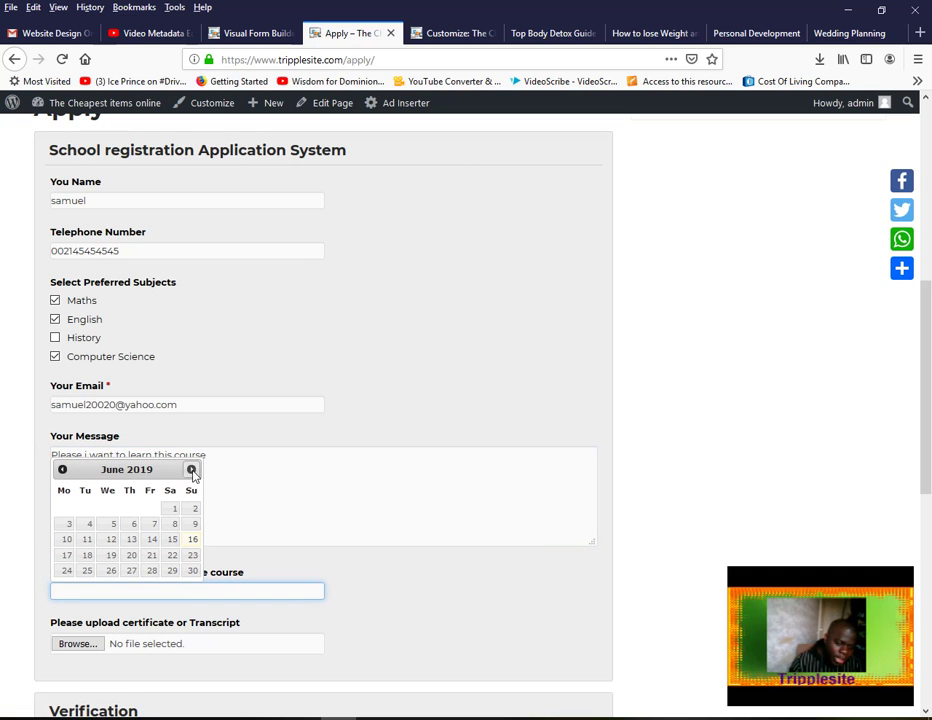
click(191, 470)
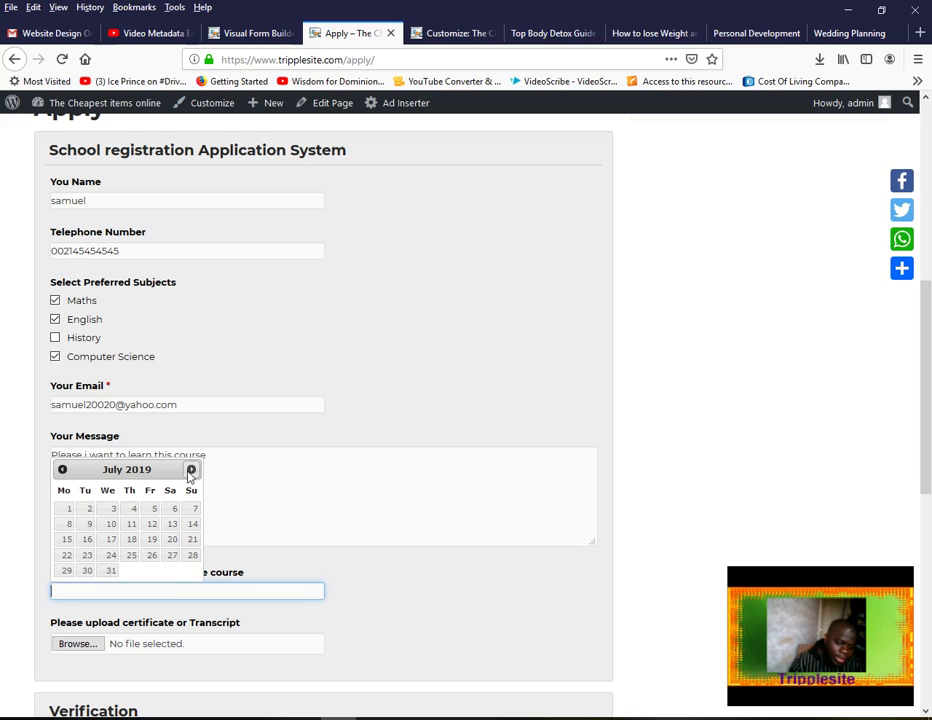
click(110, 571)
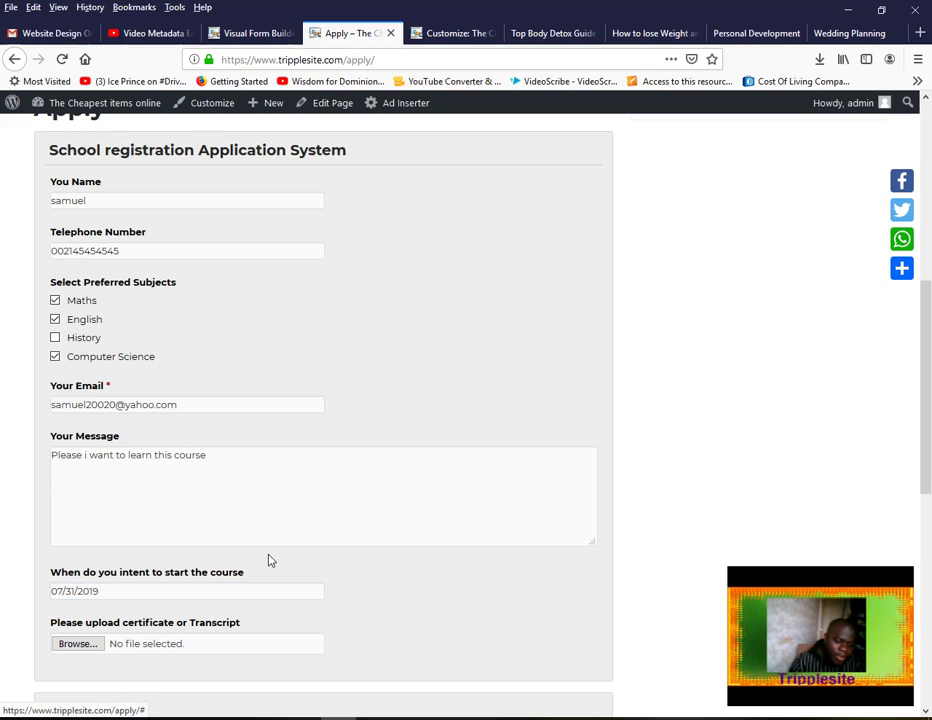
scroll(928, 537, down, 2)
scroll(928, 537, down, 1)
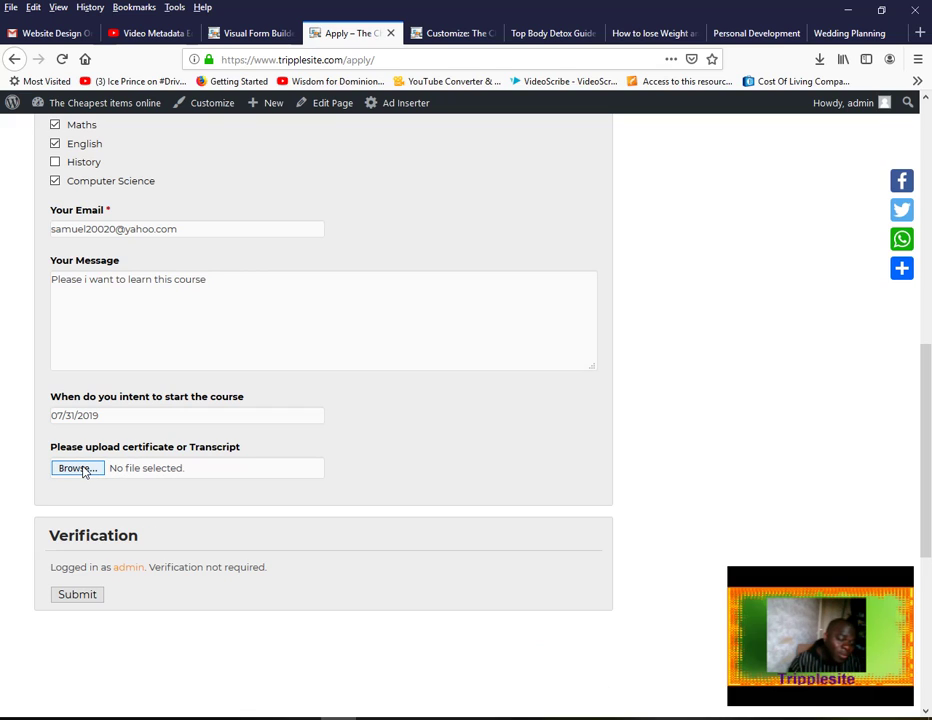
Upload church contact.docx from the Documenten folder into the certificate/transcript field
click(75, 469)
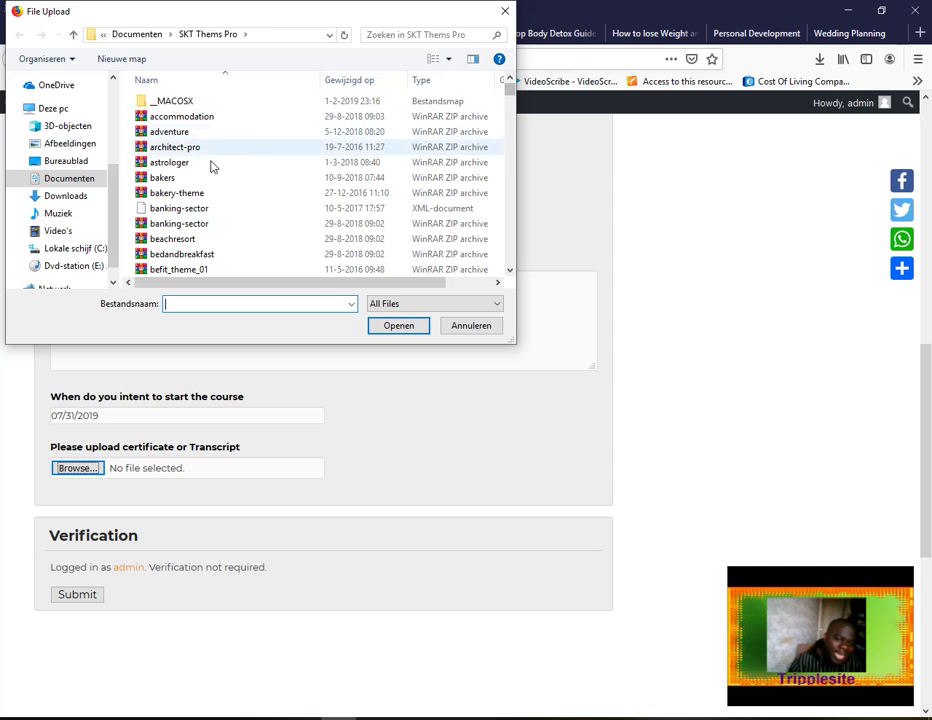
drag(512, 95, 502, 277)
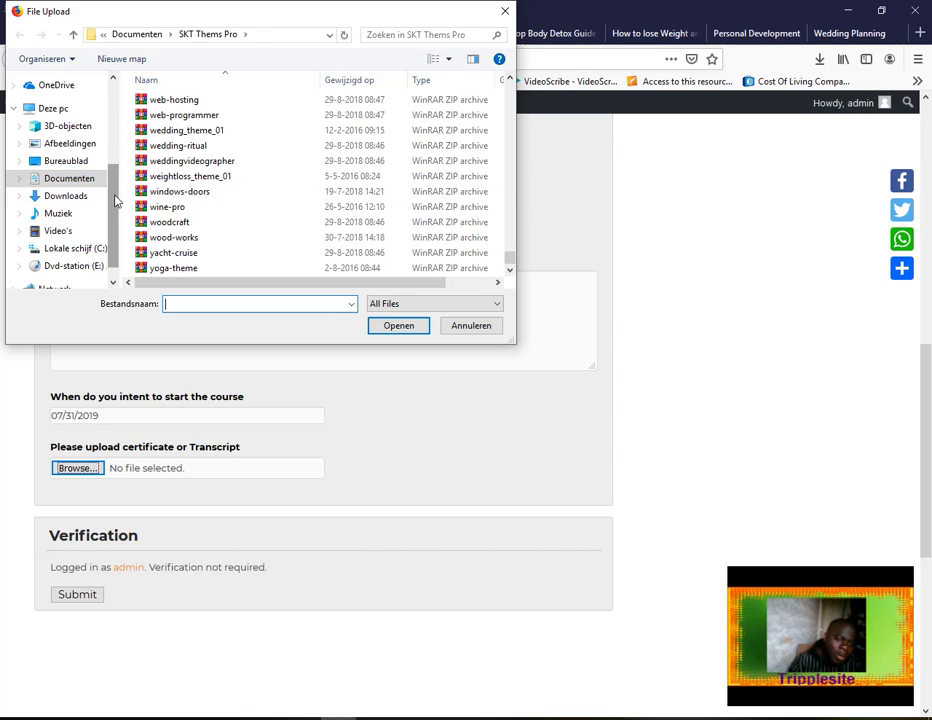
click(83, 147)
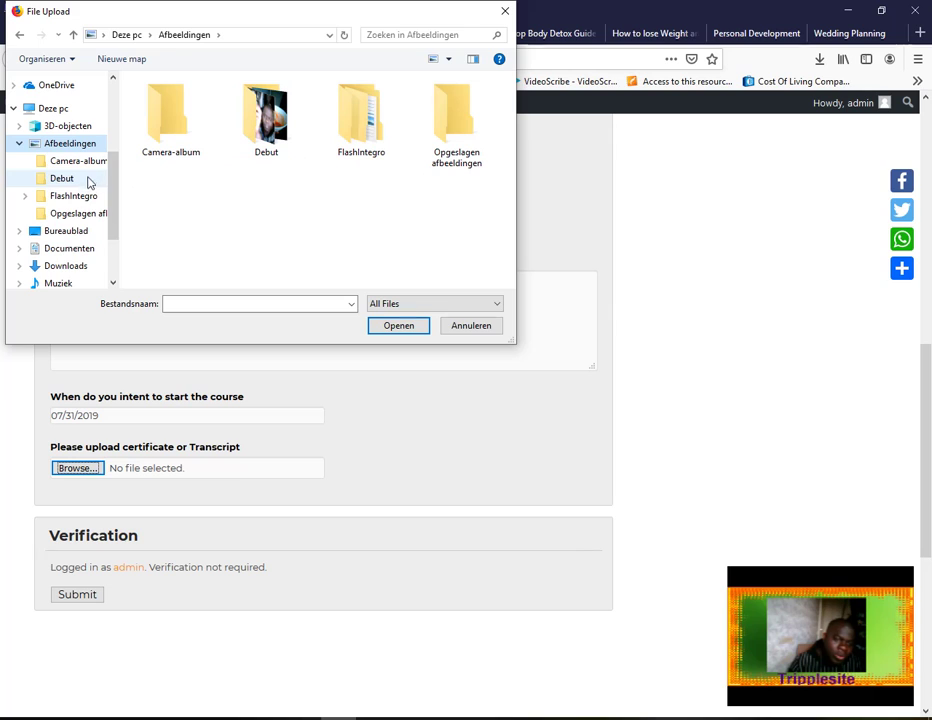
click(97, 254)
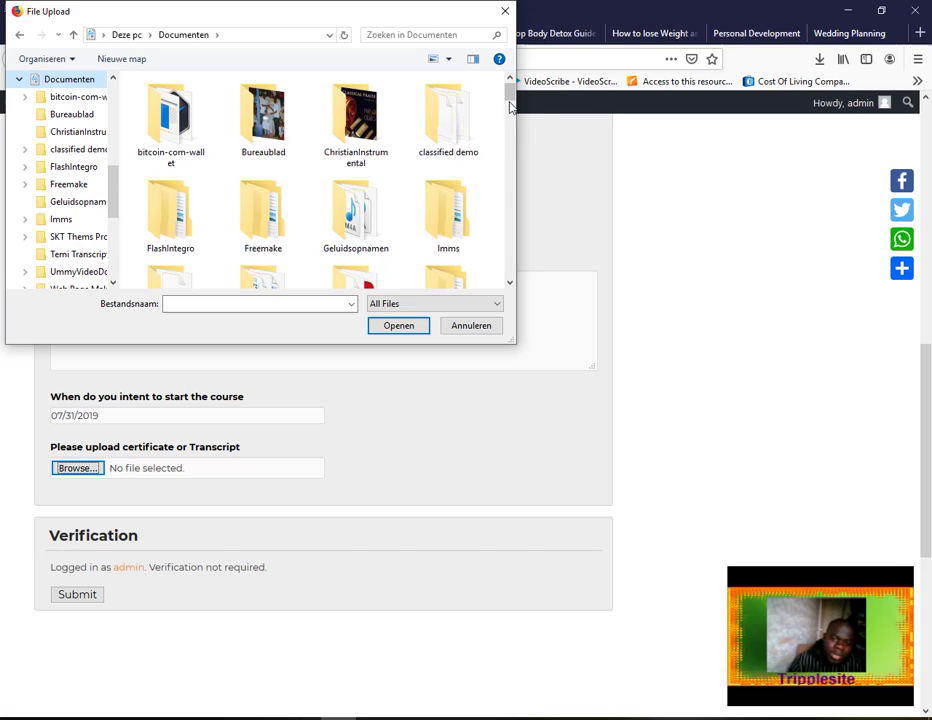
scroll(507, 135, down, 5)
scroll(511, 128, up, 2)
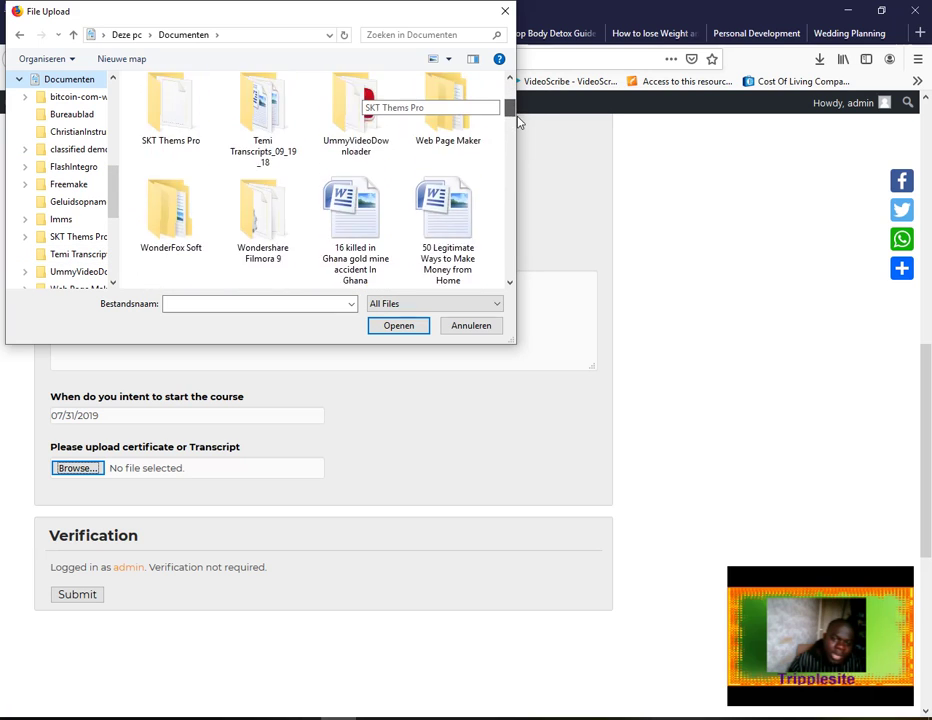
scroll(519, 121, up, 2)
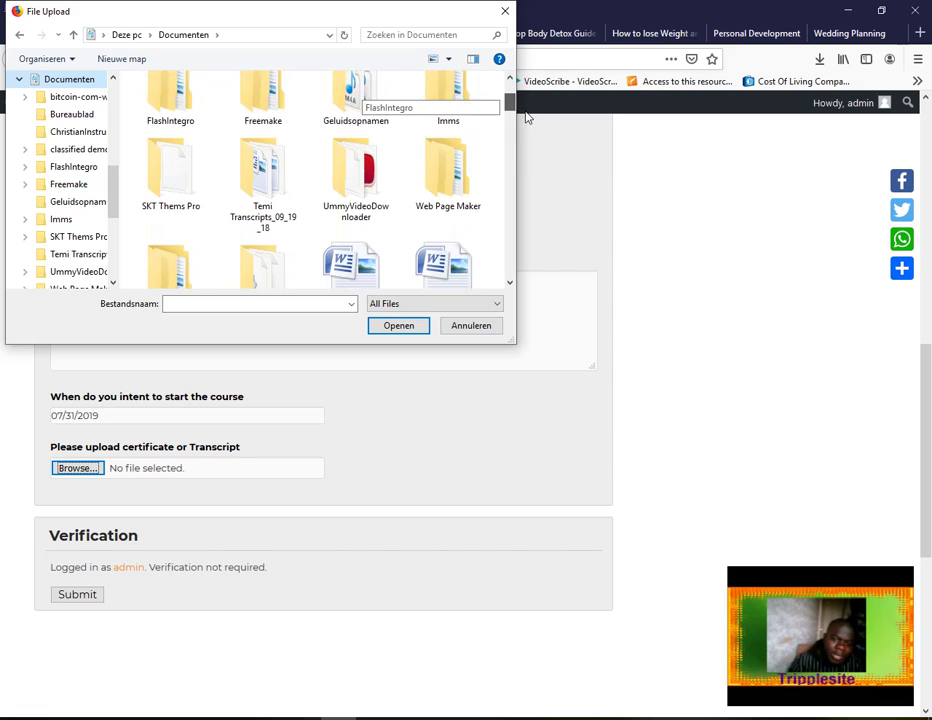
scroll(525, 145, down, 5)
drag(527, 154, 528, 171)
click(258, 101)
click(424, 328)
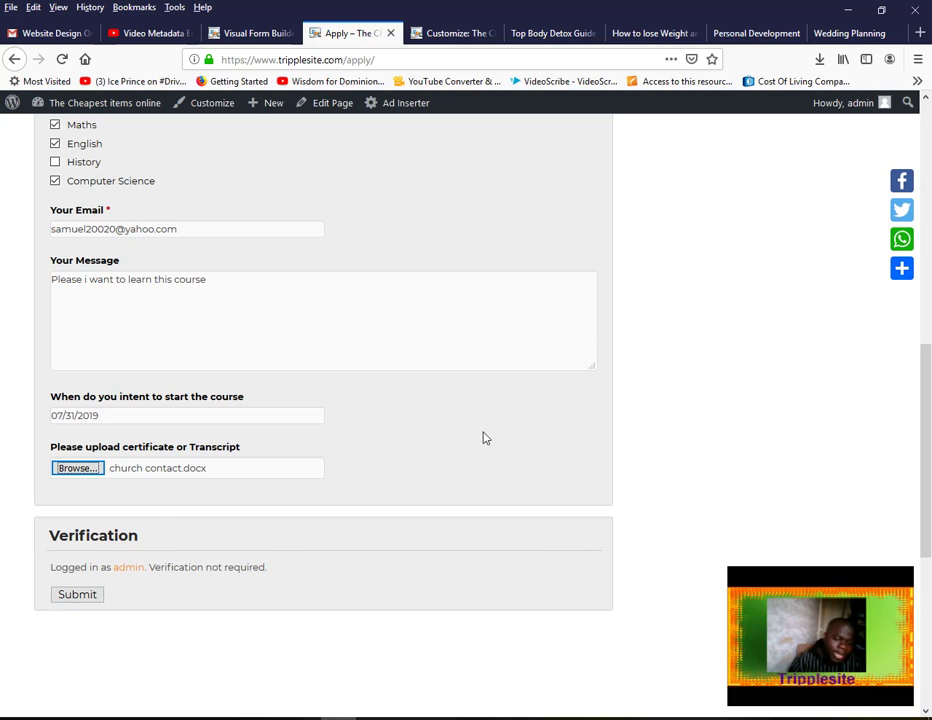
Submit the filled-in application and scroll down to the success confirmation message
click(82, 594)
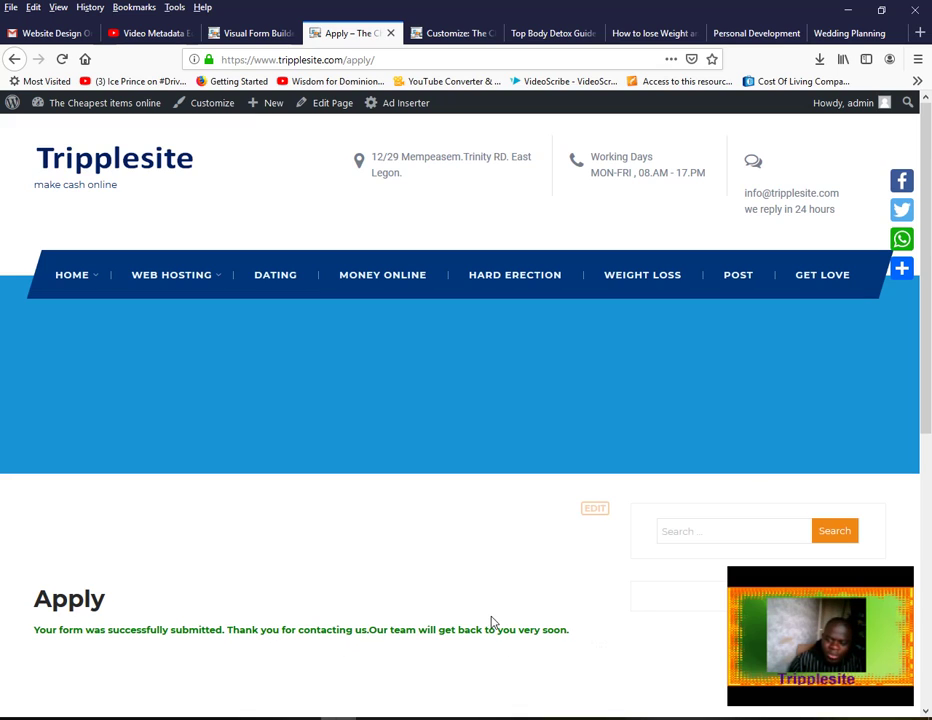
scroll(492, 622, down, 3)
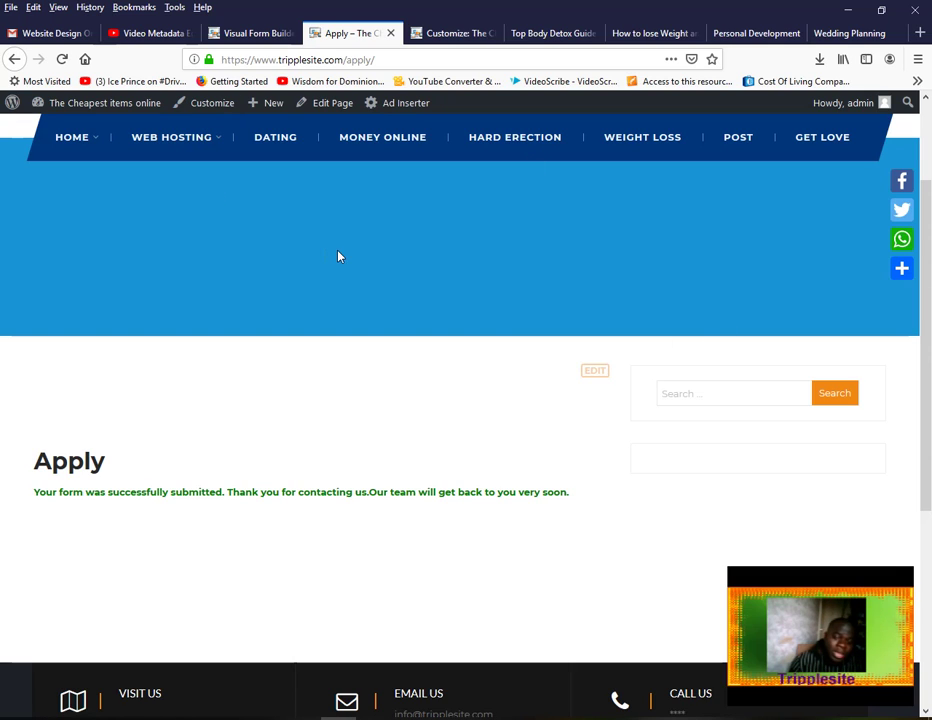
Back in the Visual Form Builder admin, open Entries and view the School Application entry
click(255, 36)
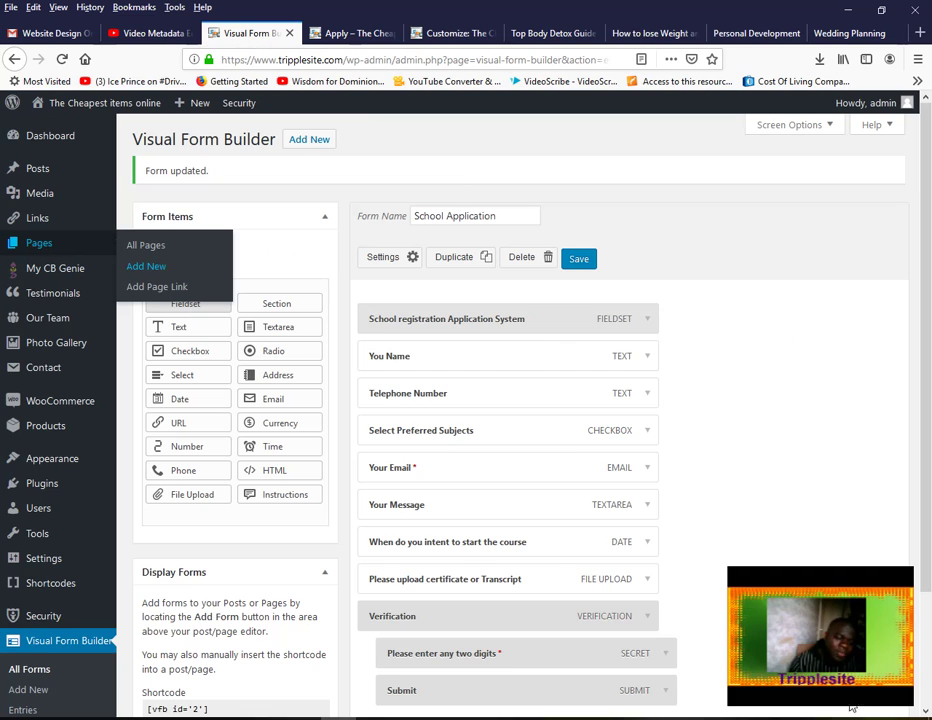
scroll(929, 335, down, 1)
scroll(929, 335, down, 2)
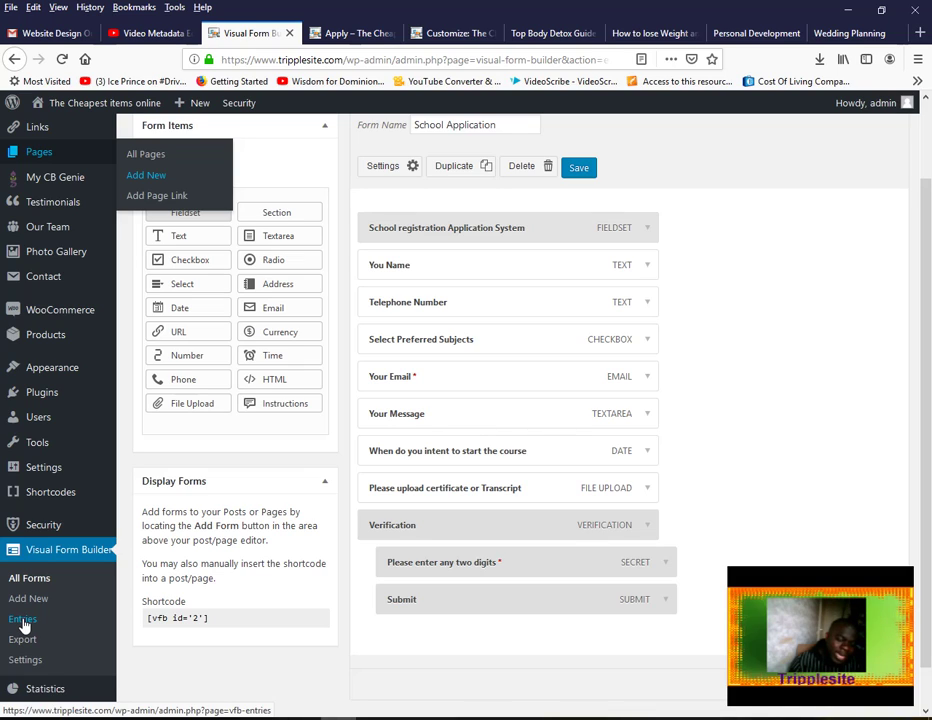
click(22, 620)
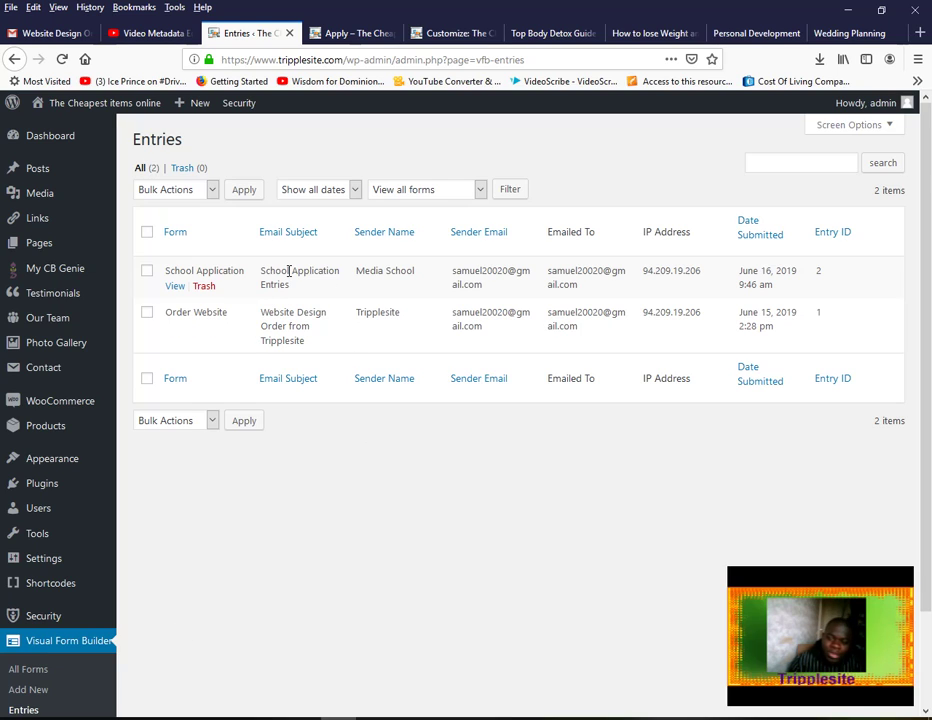
click(174, 288)
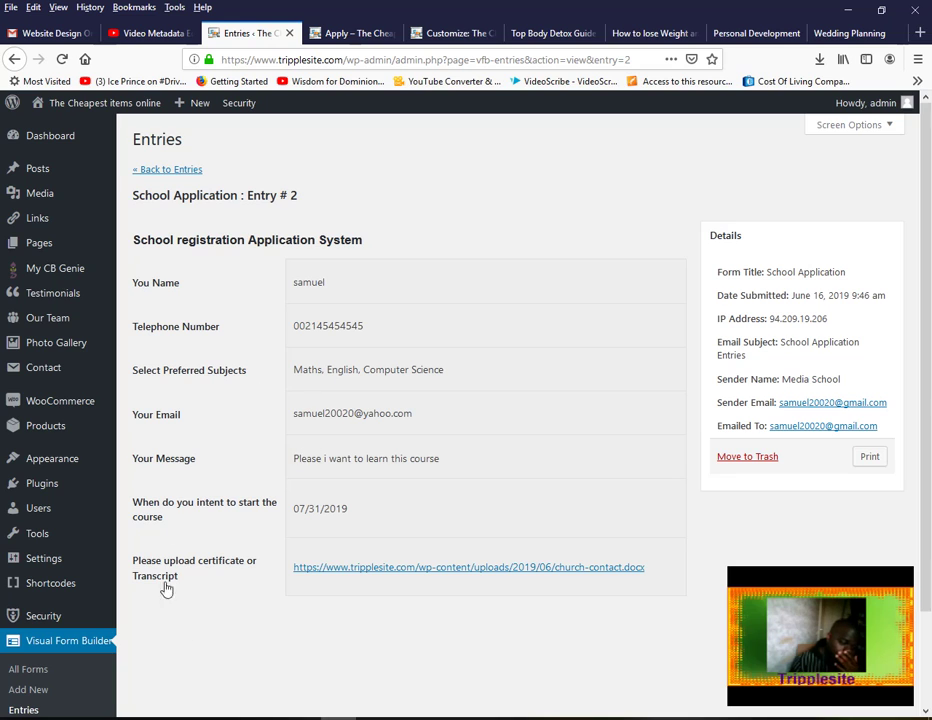
Scroll through Entry #2 to review the submitted answers and the uploaded docx link
drag(925, 229, 927, 308)
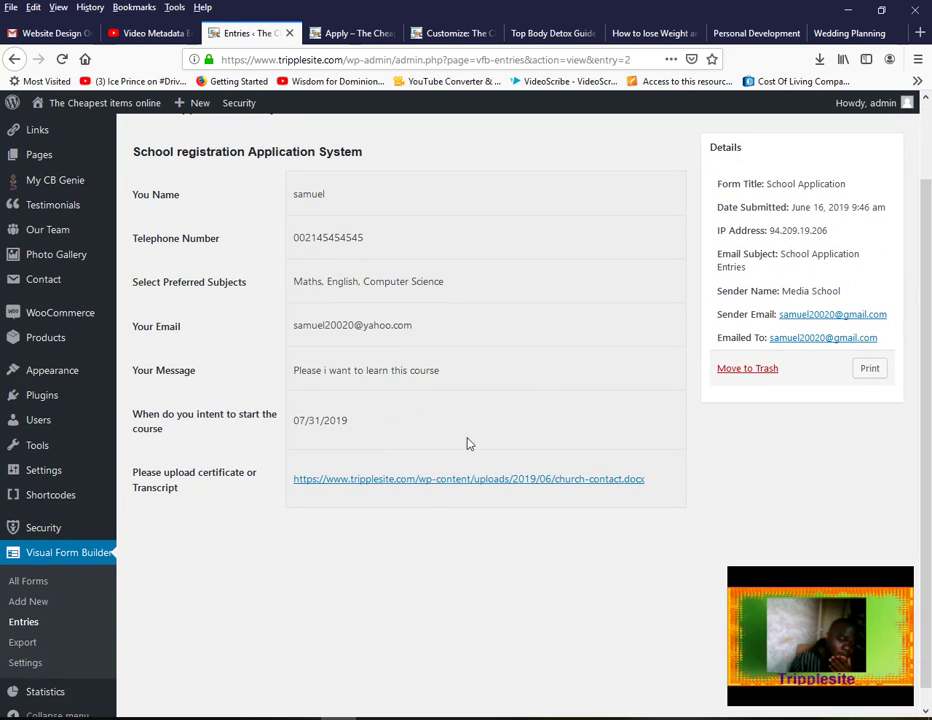
Check the Format options on the Export page, then return to the Apply tab
click(31, 646)
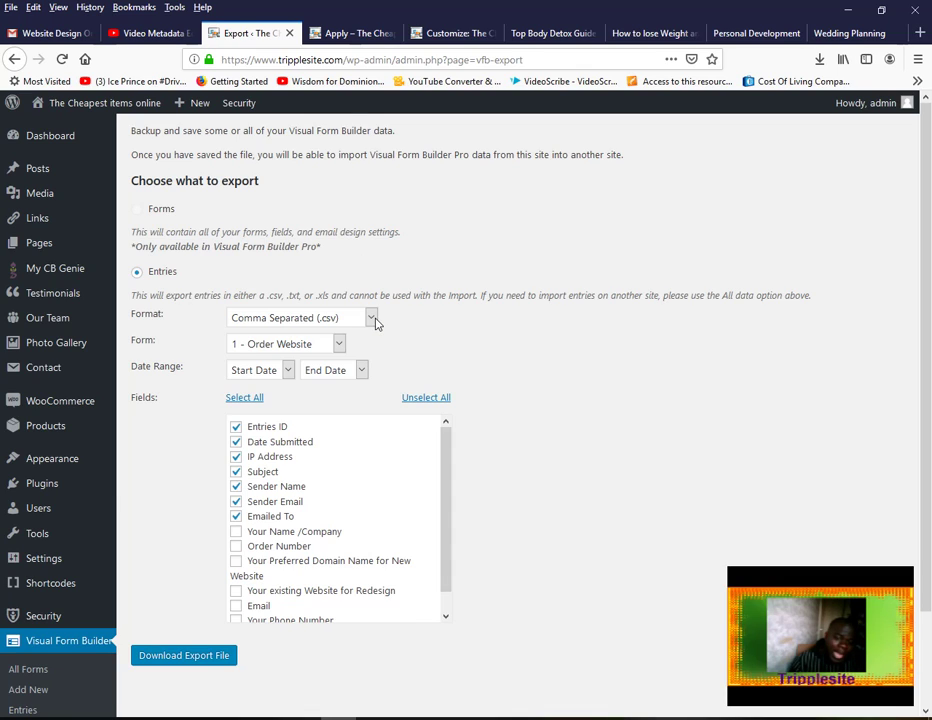
click(372, 318)
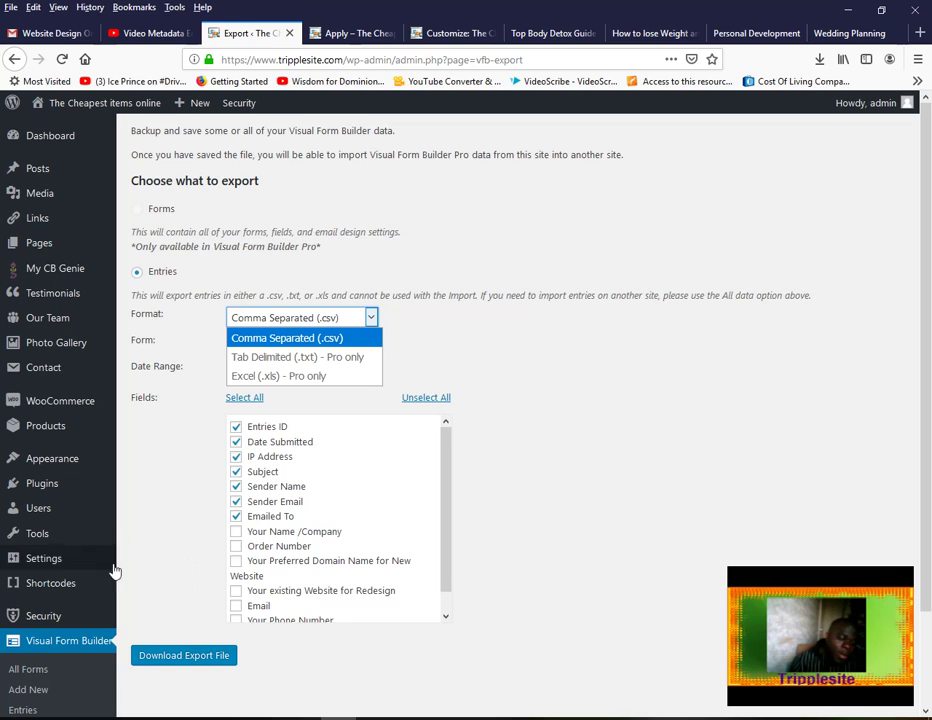
click(350, 33)
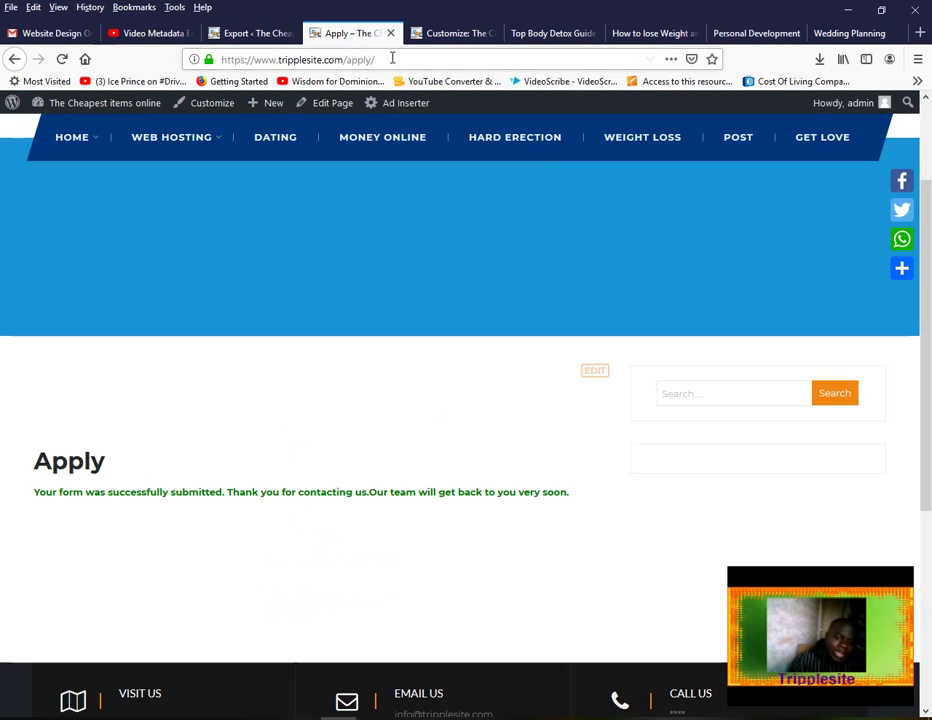
Return to the Apply form with its submitted answers, then bring Debut Professional forward
click(17, 61)
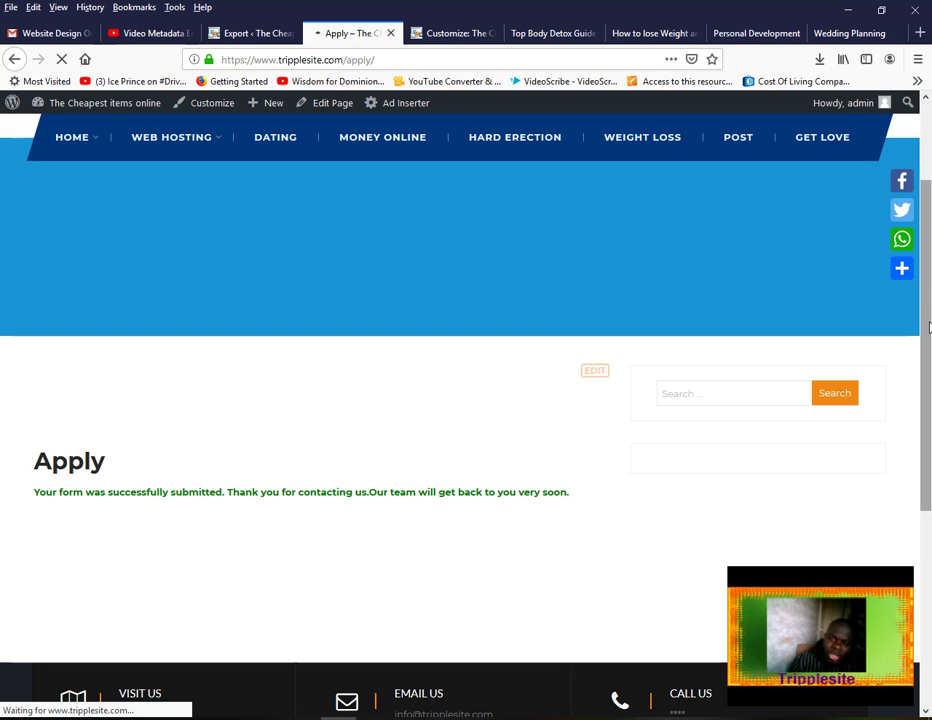
drag(930, 326, 930, 286)
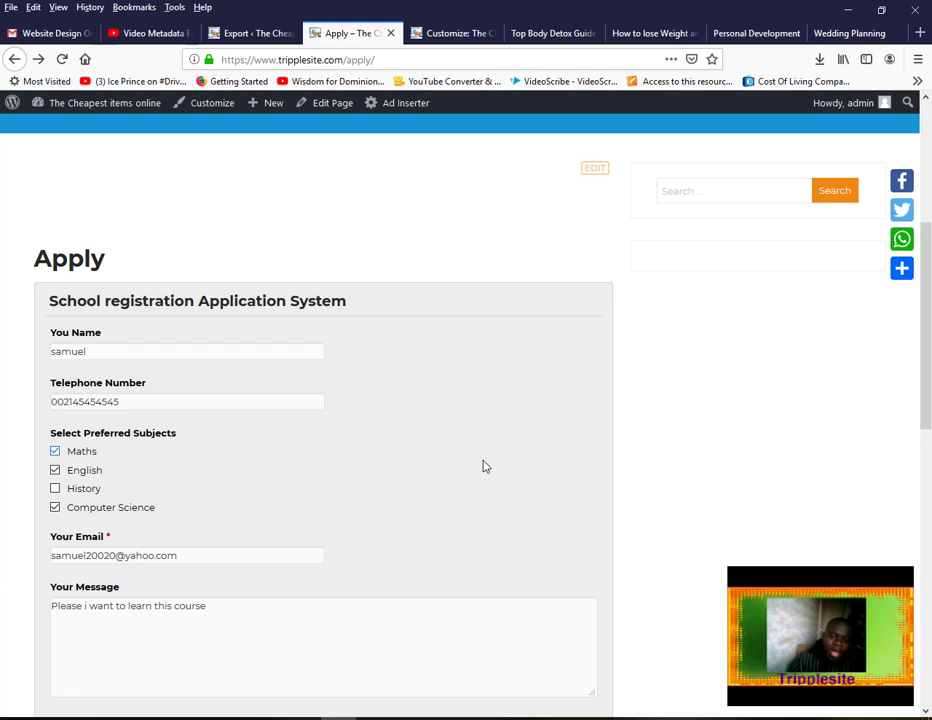
drag(929, 318, 930, 362)
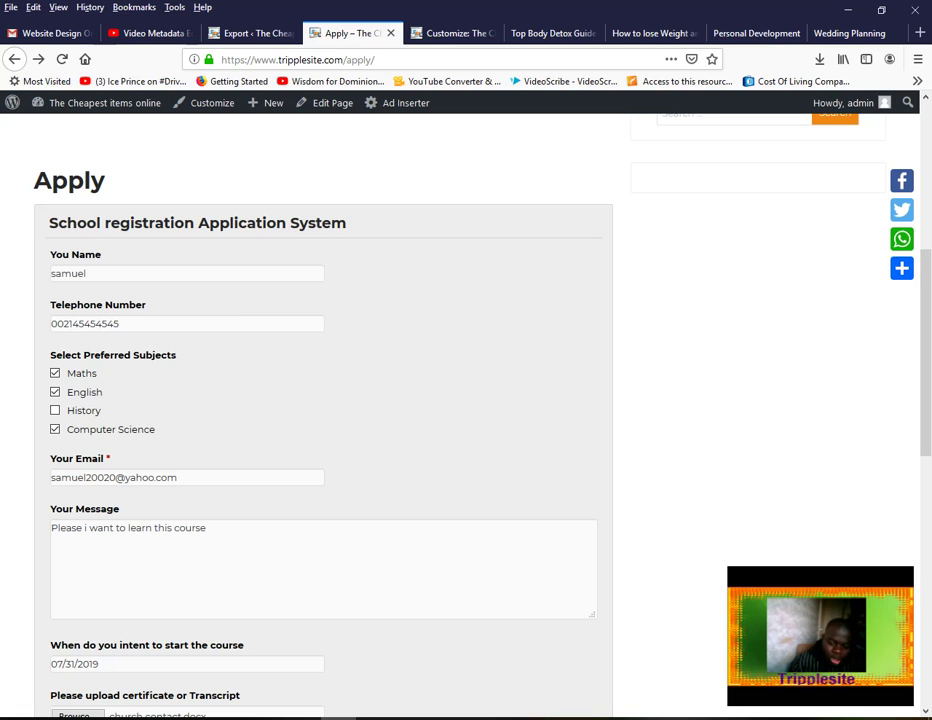
click(481, 718)
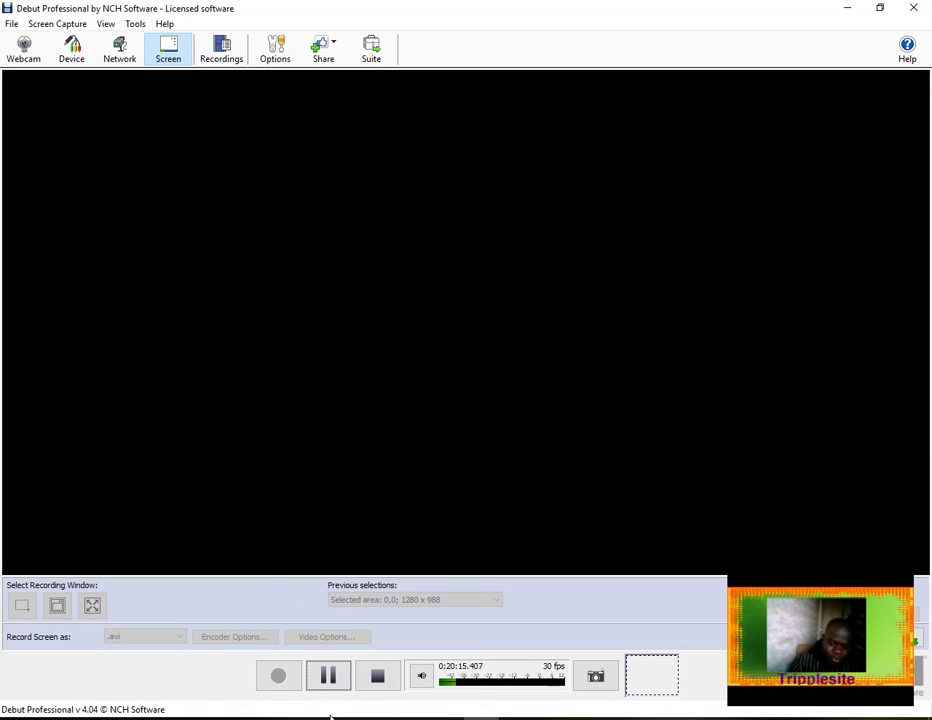